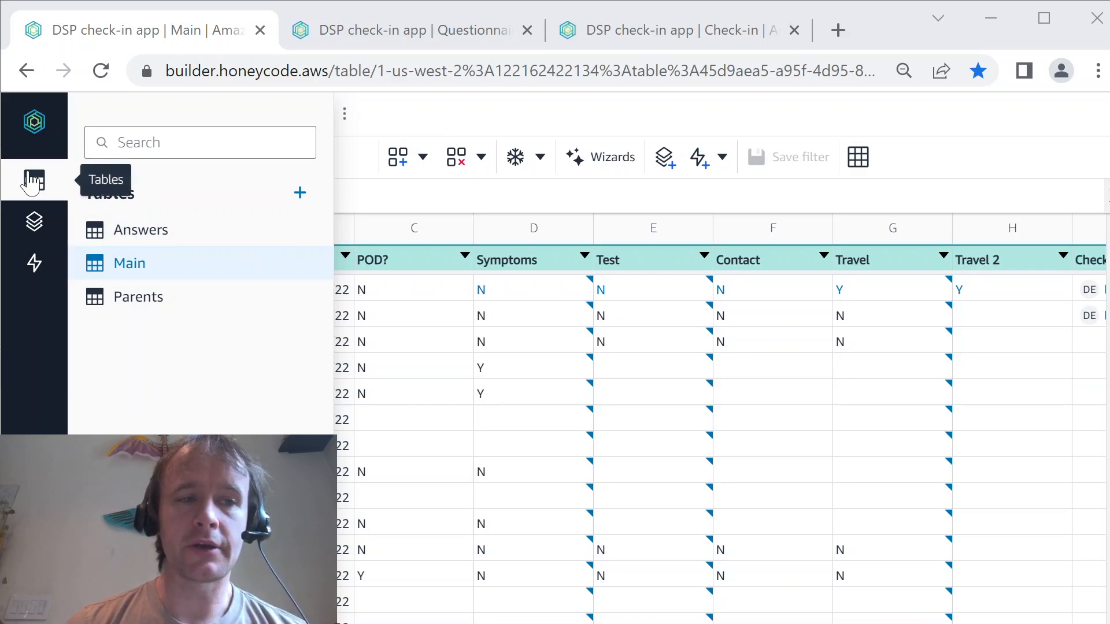
# Step: Open the Main table and go to the Child 1 row dated 3/23/22
pyautogui.click(157, 267)
pyautogui.click(210, 403)
pyautogui.press('Up')
pyautogui.press('Up')
pyautogui.press('Up')
pyautogui.press('Up')
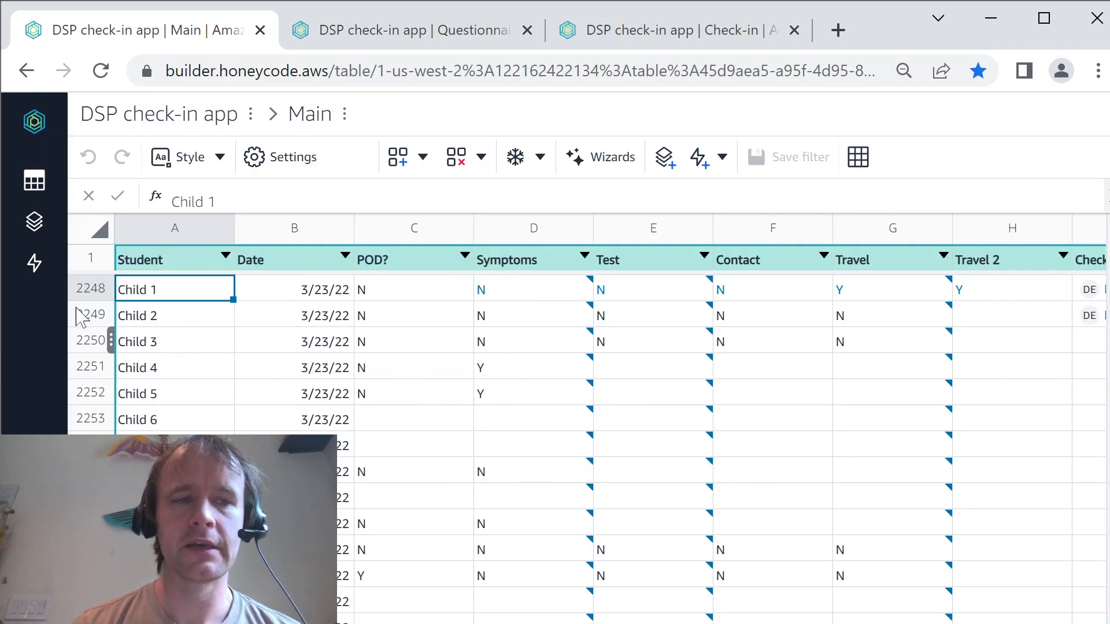
# Step: Open the Answers table to view its options, and display the workbook's lists of tables and apps
pyautogui.click(37, 196)
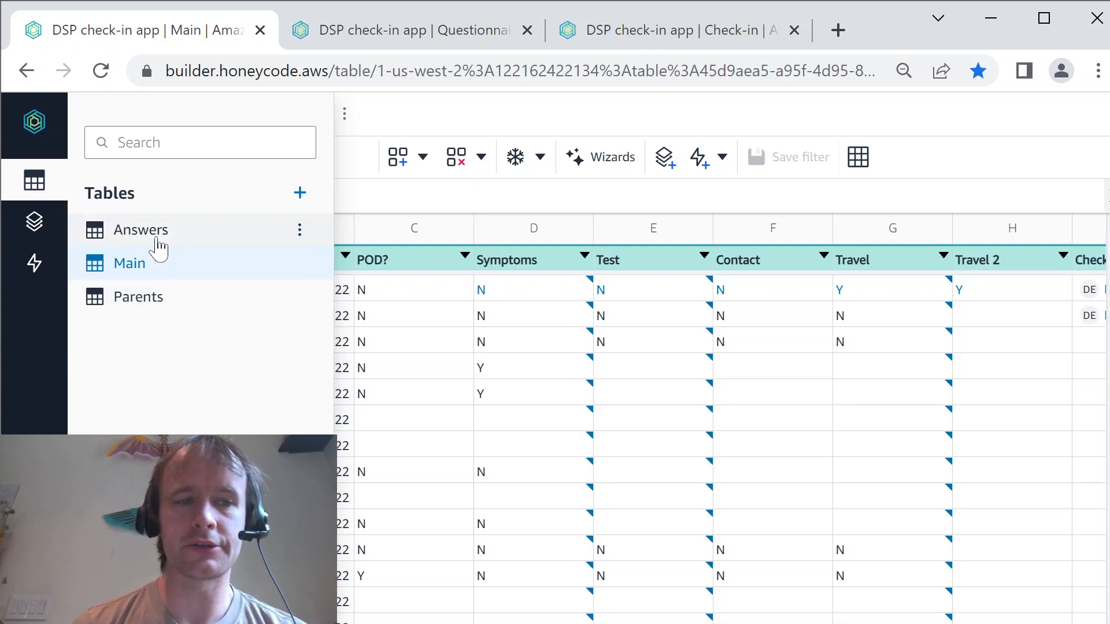
pyautogui.click(141, 231)
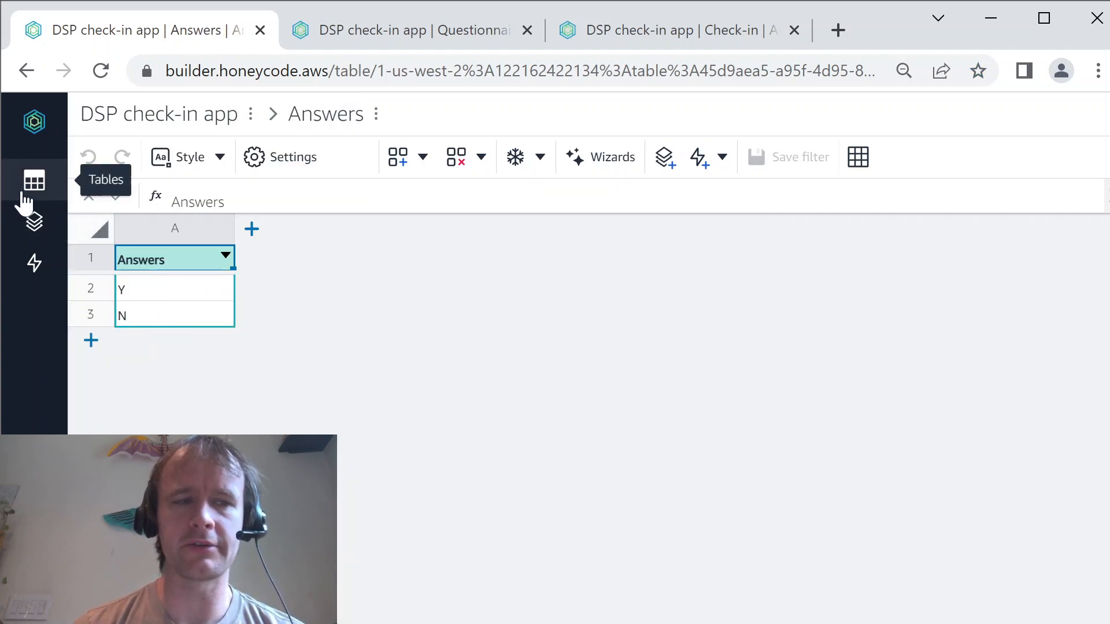
pyautogui.click(32, 196)
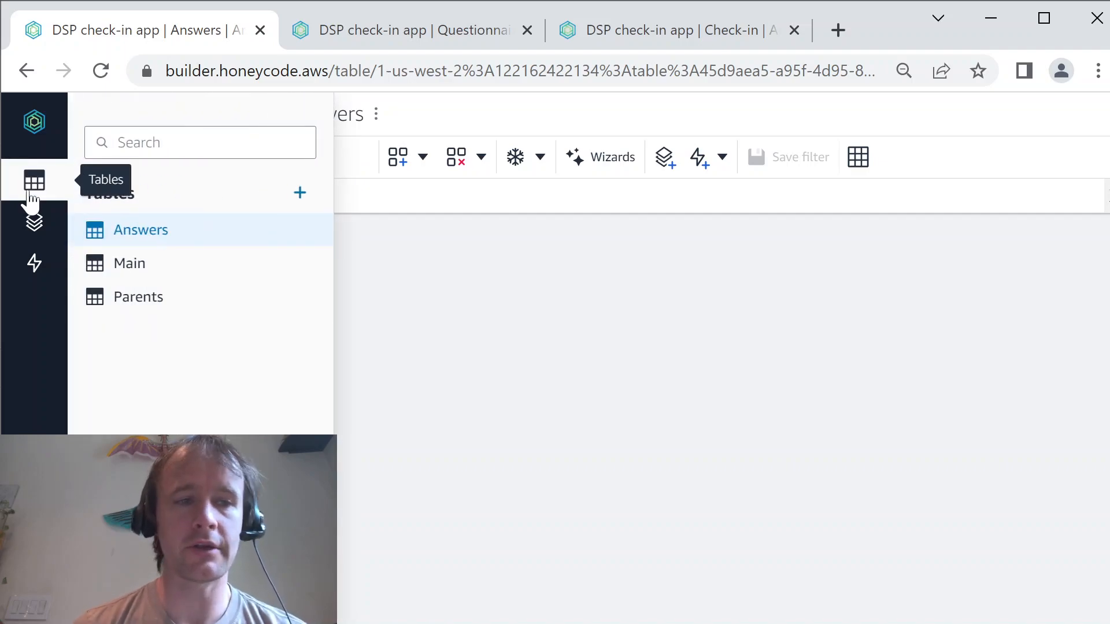
pyautogui.click(35, 224)
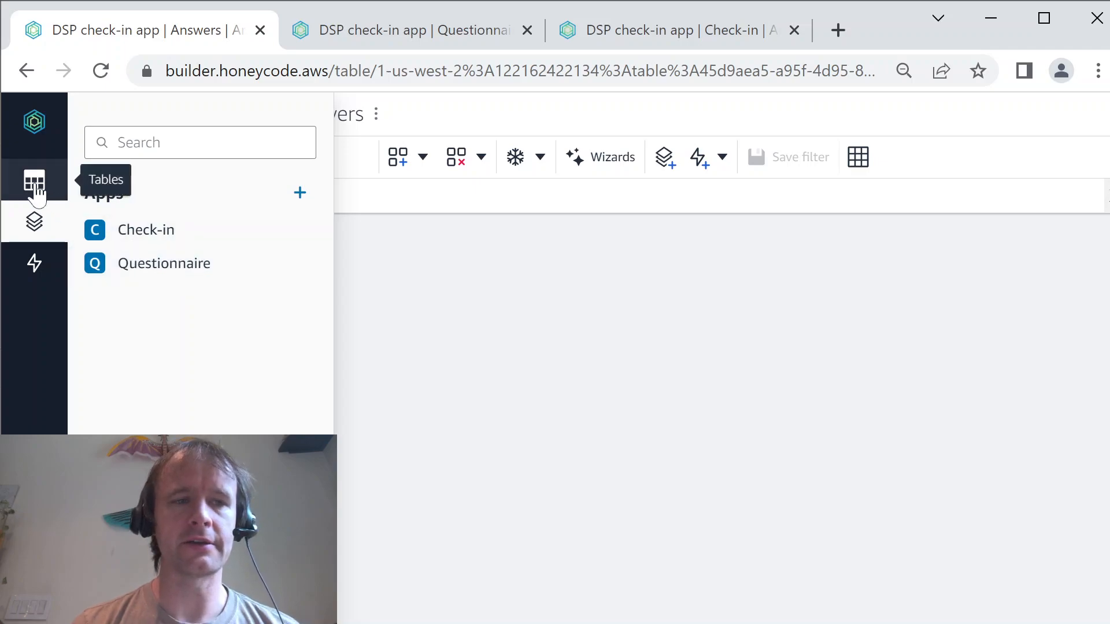
# Step: Return to the Main table and select the Child 1 cell for 3/23/22
pyautogui.click(34, 180)
pyautogui.click(111, 266)
pyautogui.click(378, 398)
pyautogui.scroll(4, 378, 405)
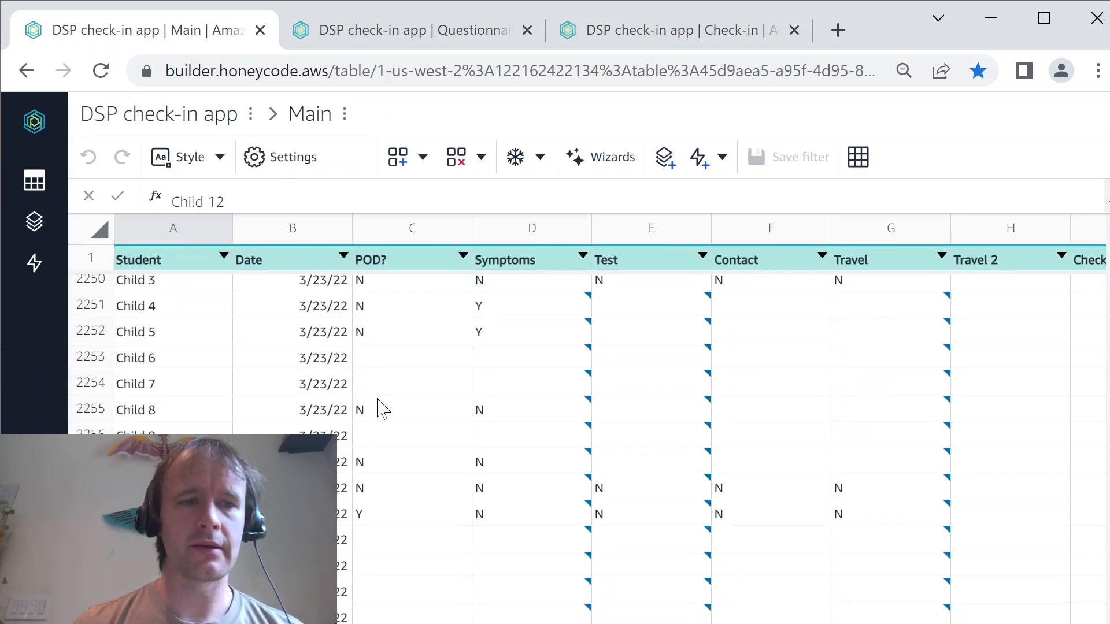
pyautogui.click(180, 315)
pyautogui.press('Up')
pyautogui.press('Up')
pyautogui.press('Up')
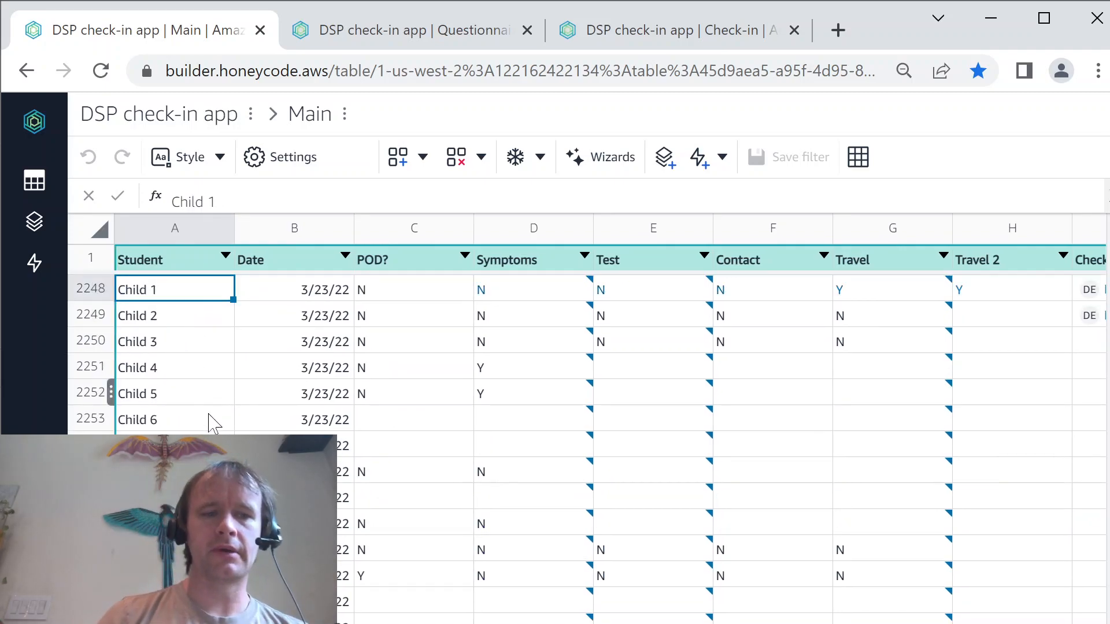
# Step: Highlight Child 7's name, date and row in the Main table, and select the twelve 3/23/22 student rows starting with Child 1
pyautogui.click(175, 445)
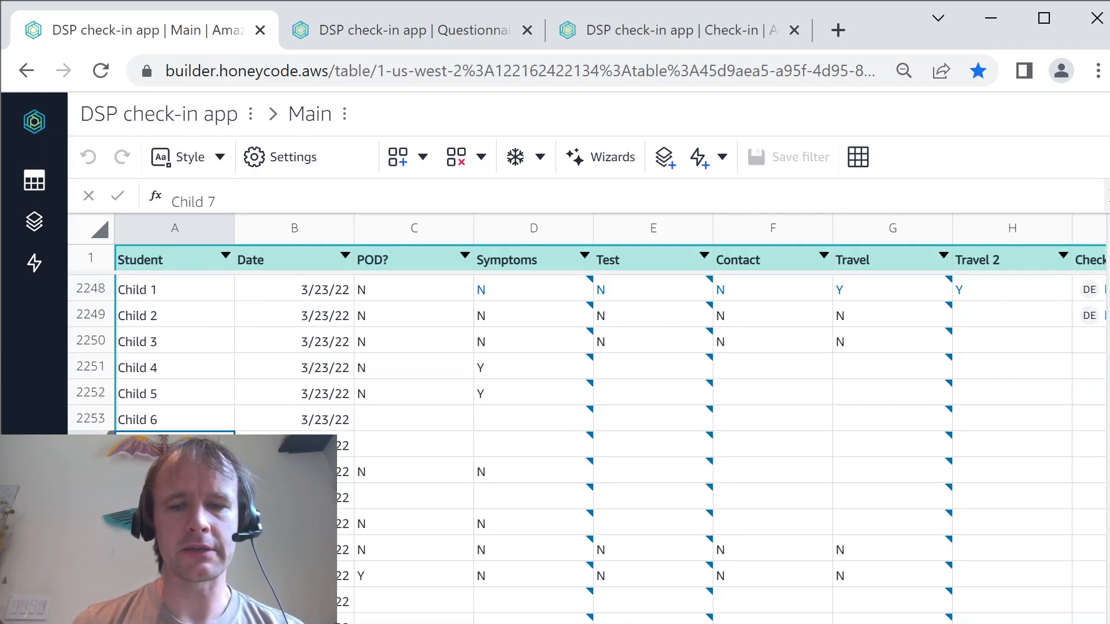
pyautogui.click(295, 446)
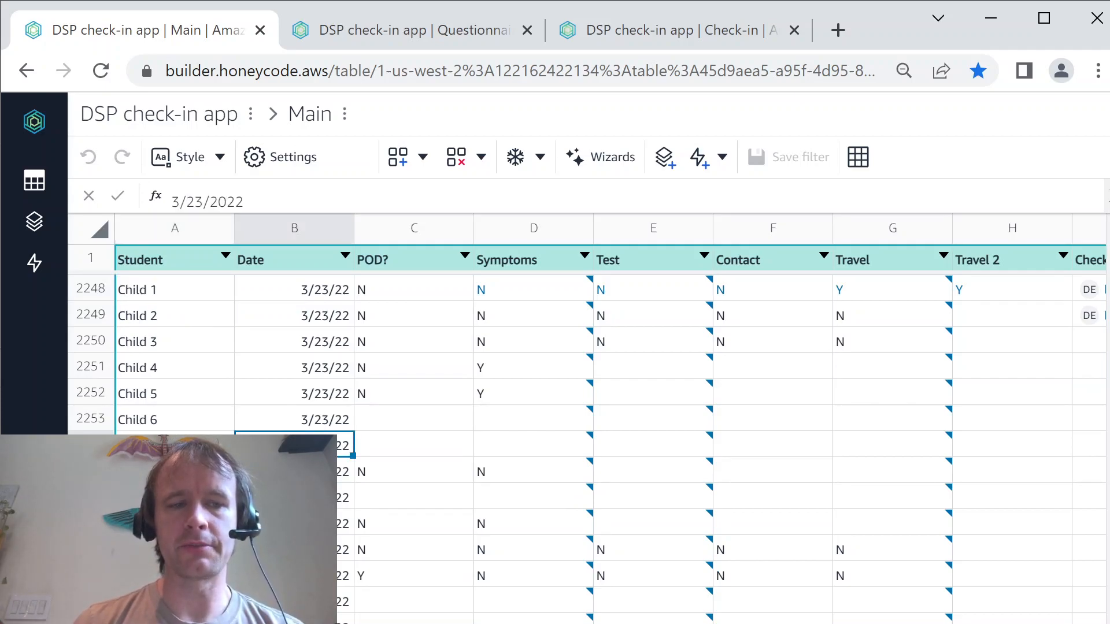
pyautogui.click(91, 445)
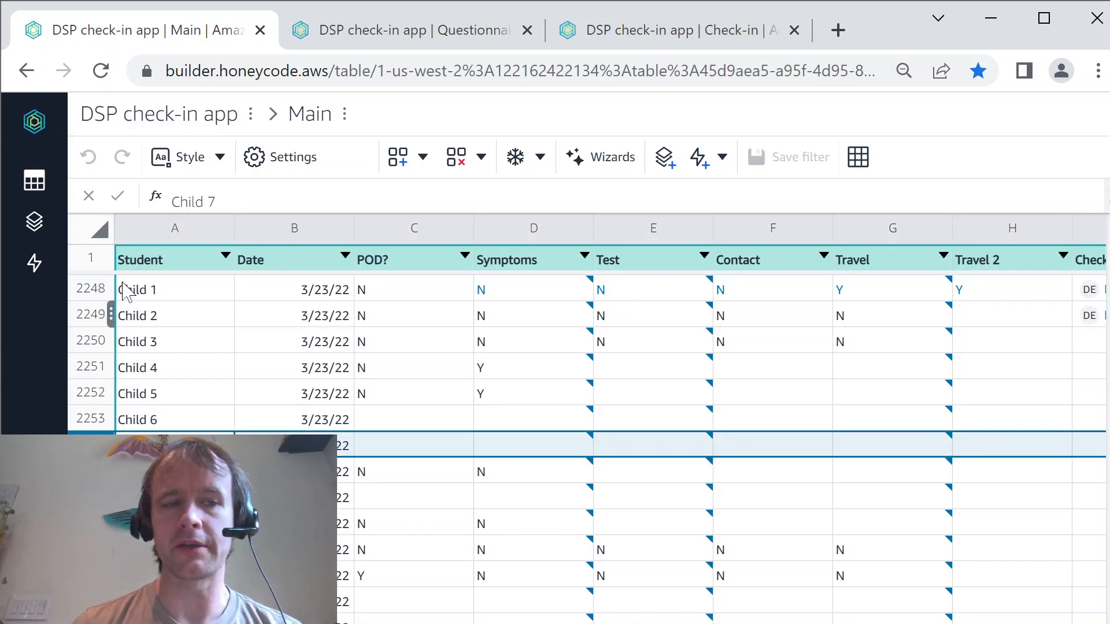
pyautogui.moveTo(104, 288); pyautogui.dragTo(110, 576)
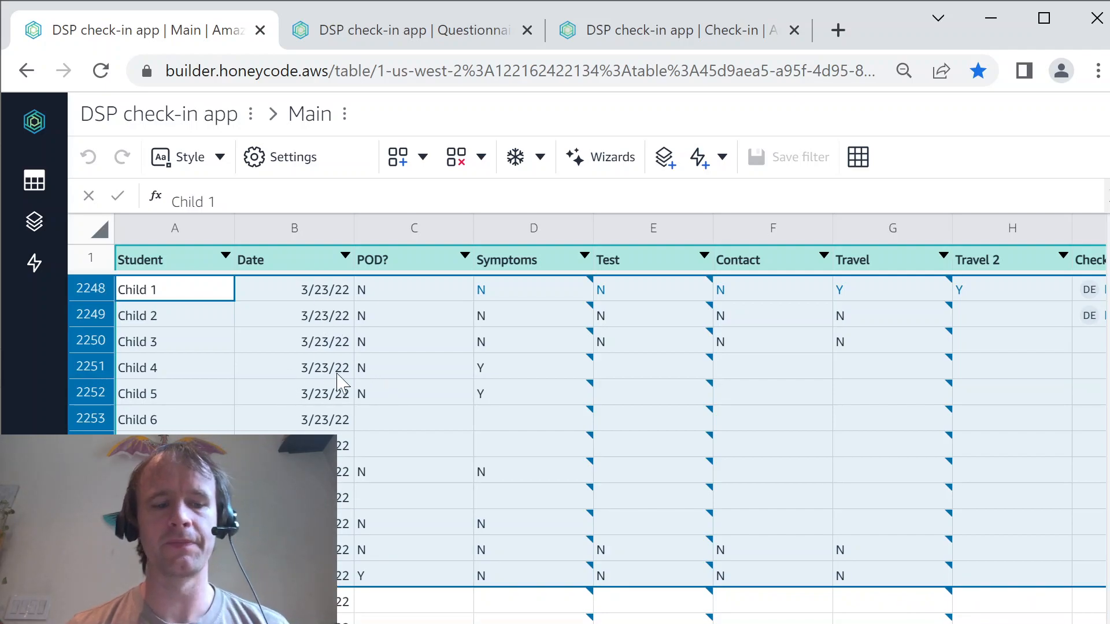
# Step: Switch to the Questionnaire app builder and inspect the title box and the Parent of the Day question box
pyautogui.hotkey('ctrl', 'Tab')
pyautogui.scroll(13, 565, 362)
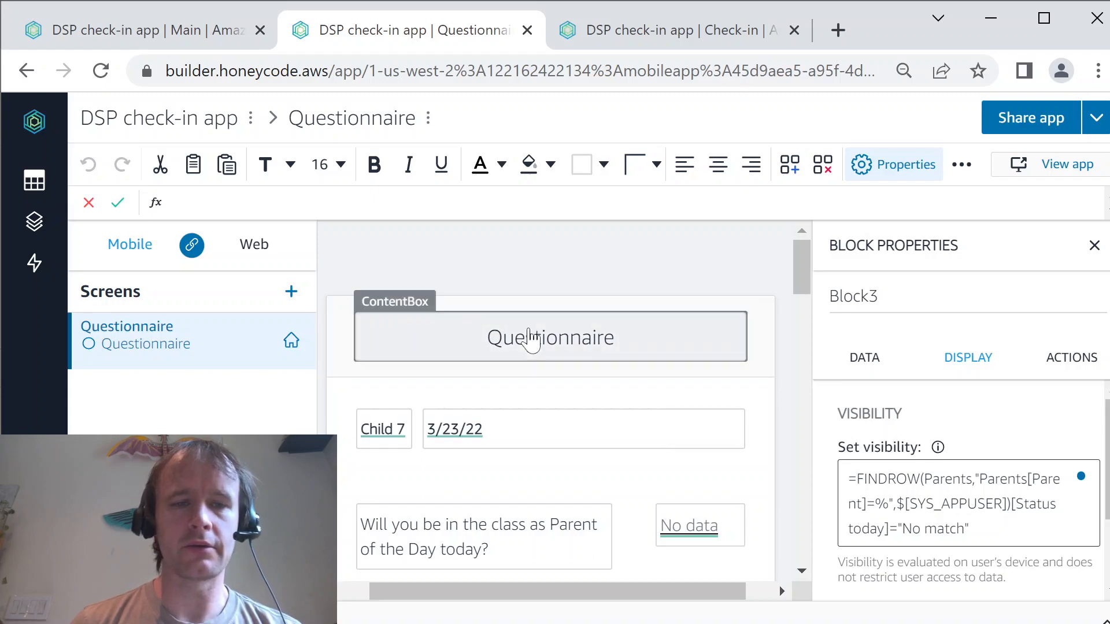
pyautogui.click(572, 332)
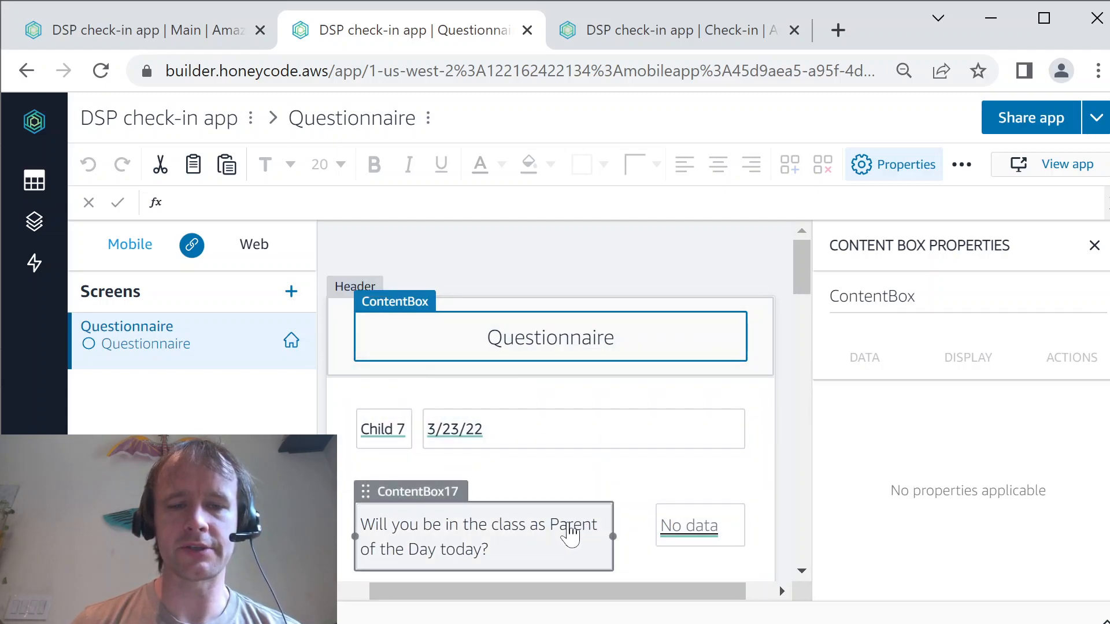
pyautogui.click(570, 534)
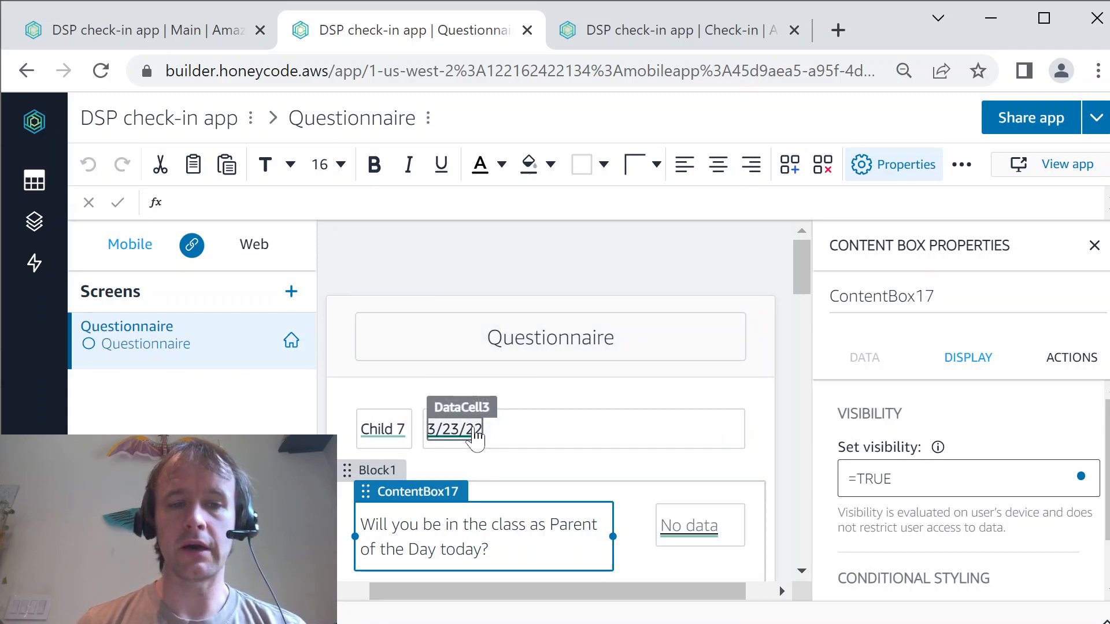
# Step: Inspect the shared source of the date data cell beside the student name
pyautogui.click(475, 439)
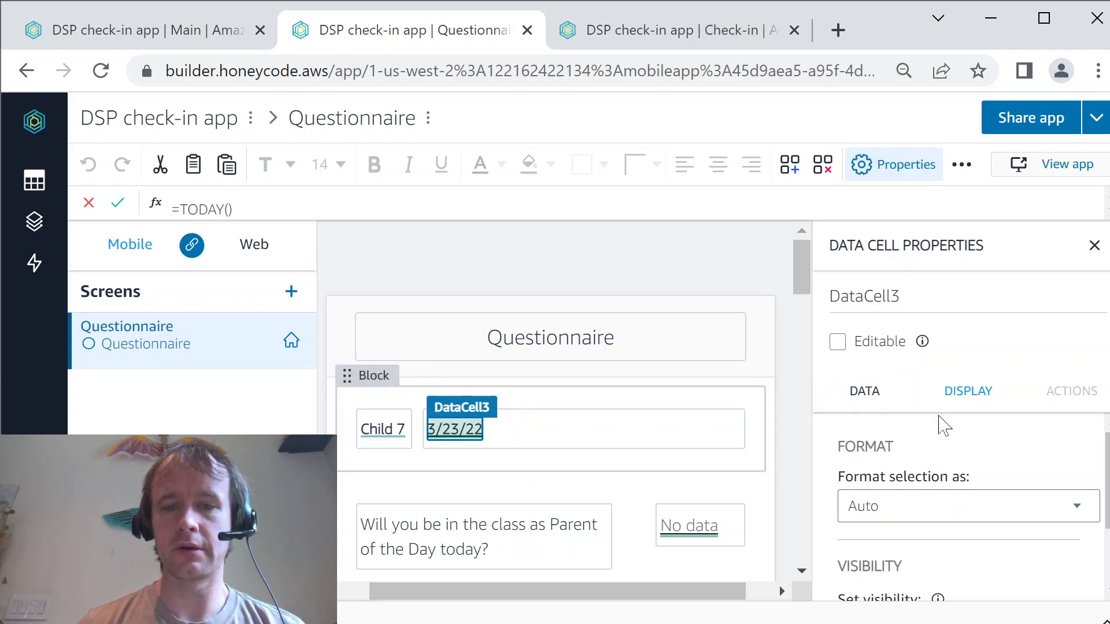
pyautogui.click(882, 399)
pyautogui.scroll(-1, 906, 480)
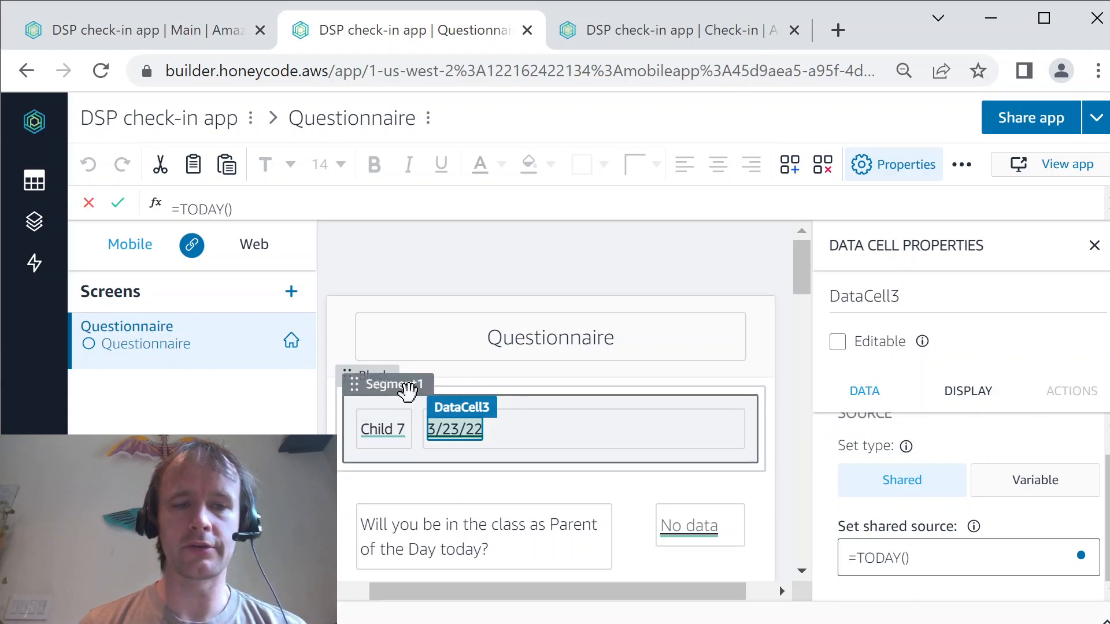
# Step: Examine the source formula of the block that contains the student name and date
pyautogui.click(405, 429)
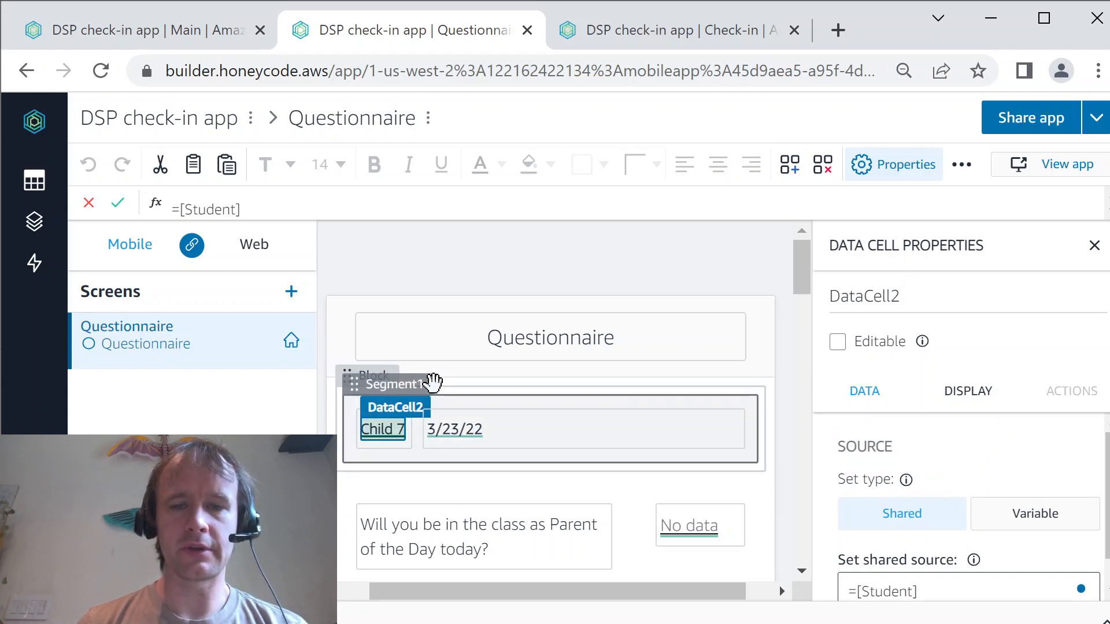
pyautogui.click(458, 396)
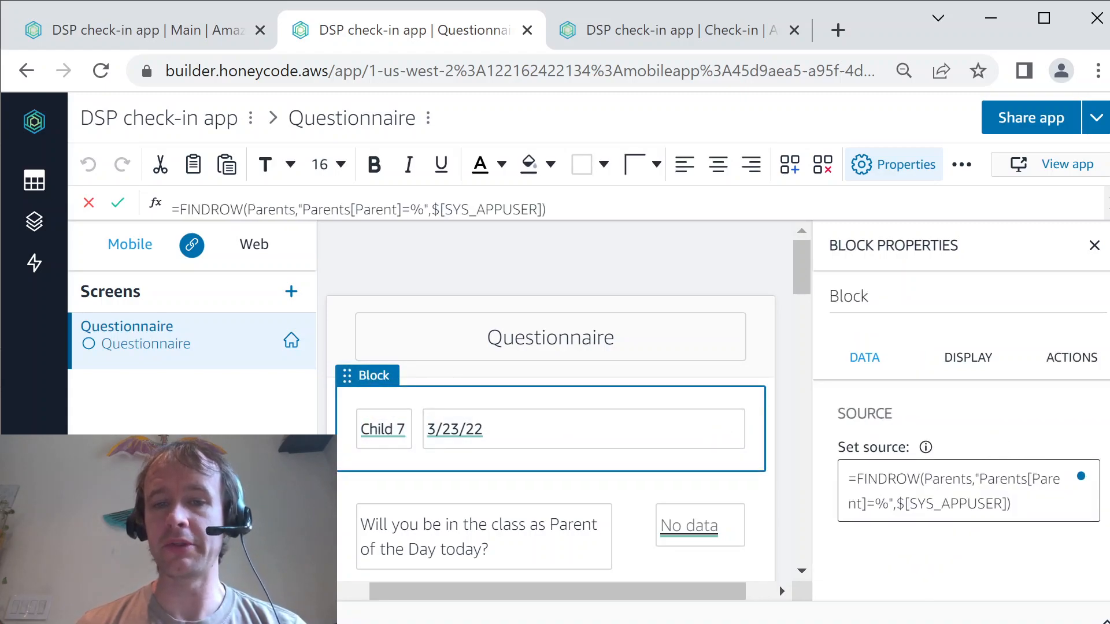
pyautogui.moveTo(925, 479); pyautogui.dragTo(999, 537)
pyautogui.click(998, 537)
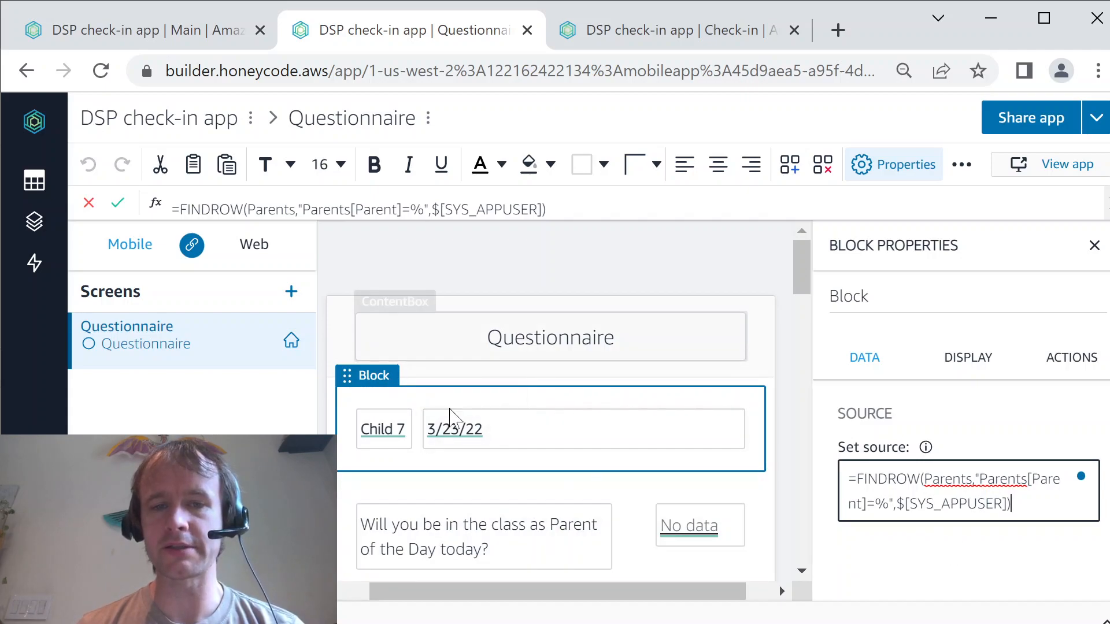
# Step: Inspect the shared source of the student name data cell inside its content box
pyautogui.click(403, 428)
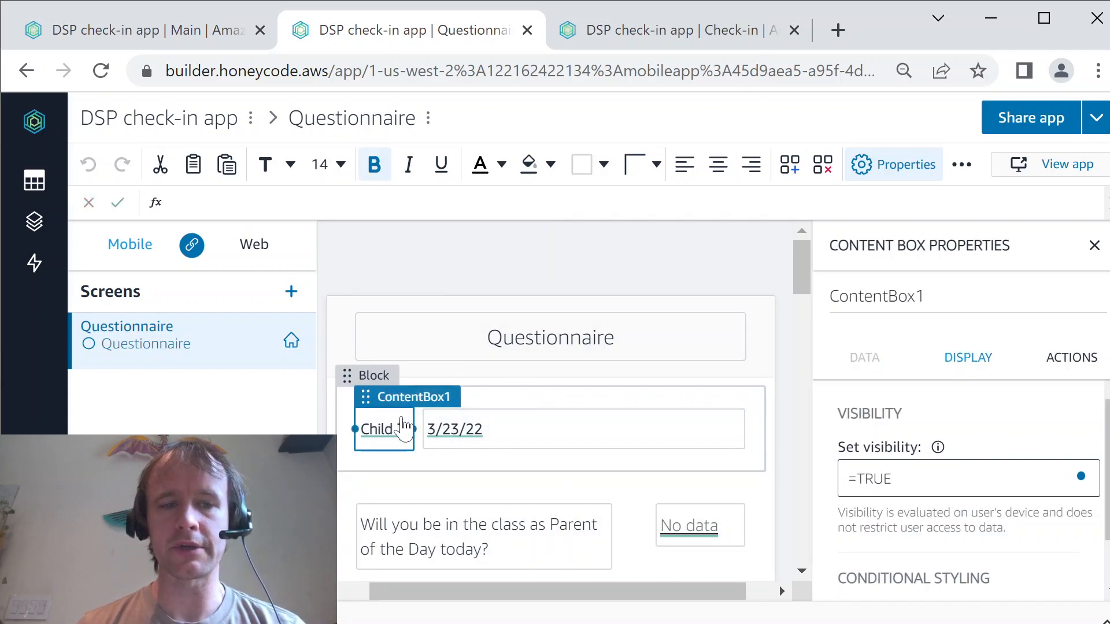
pyautogui.click(396, 431)
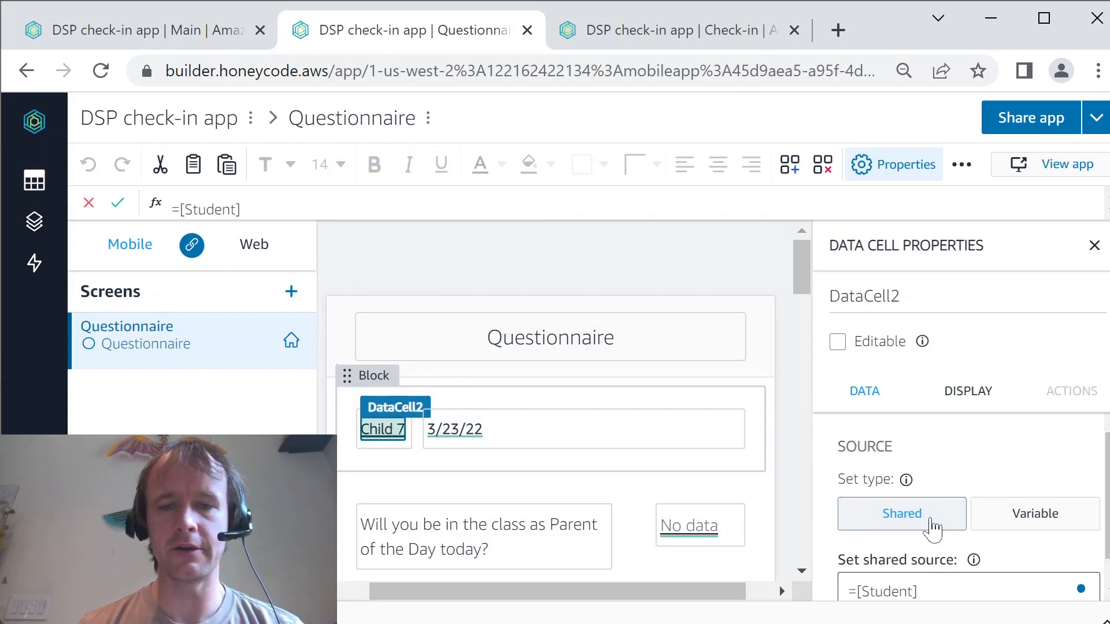
pyautogui.scroll(-1, 931, 529)
pyautogui.doubleClick(868, 558)
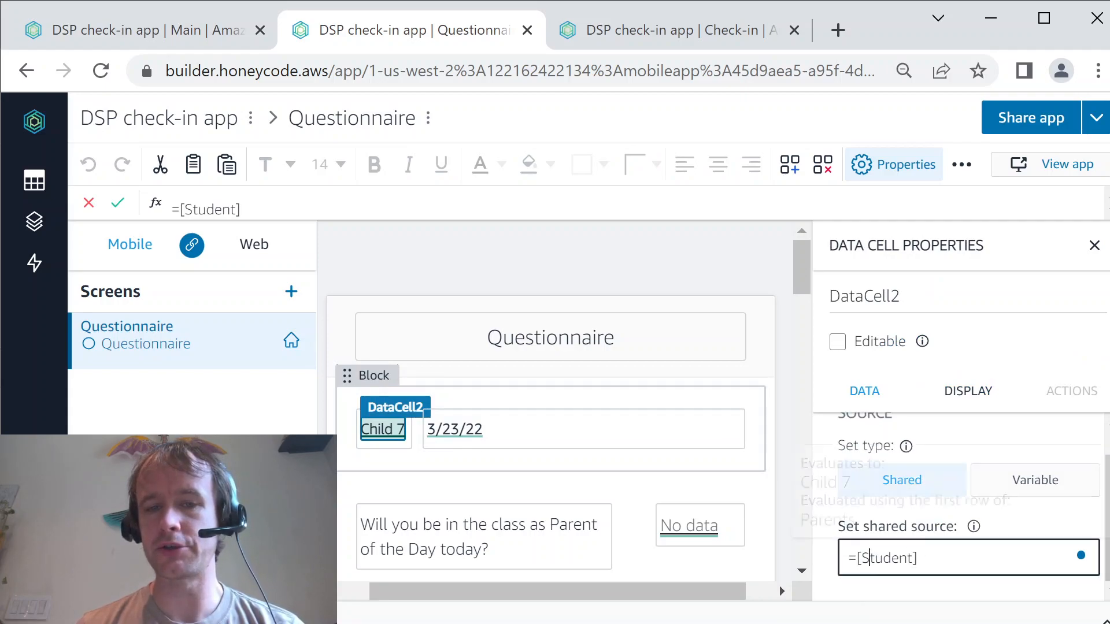
pyautogui.click(1000, 441)
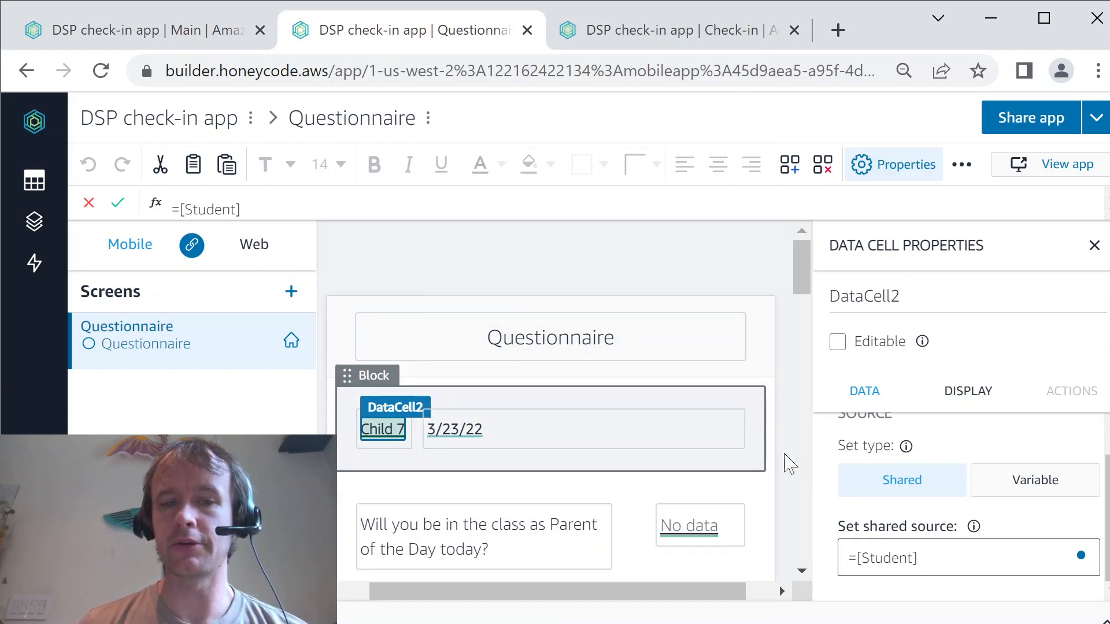
# Step: Examine Block1's source formula, highlighting the Main table reference, the nested Parents lookup and the TODAY function
pyautogui.scroll(-3, 793, 467)
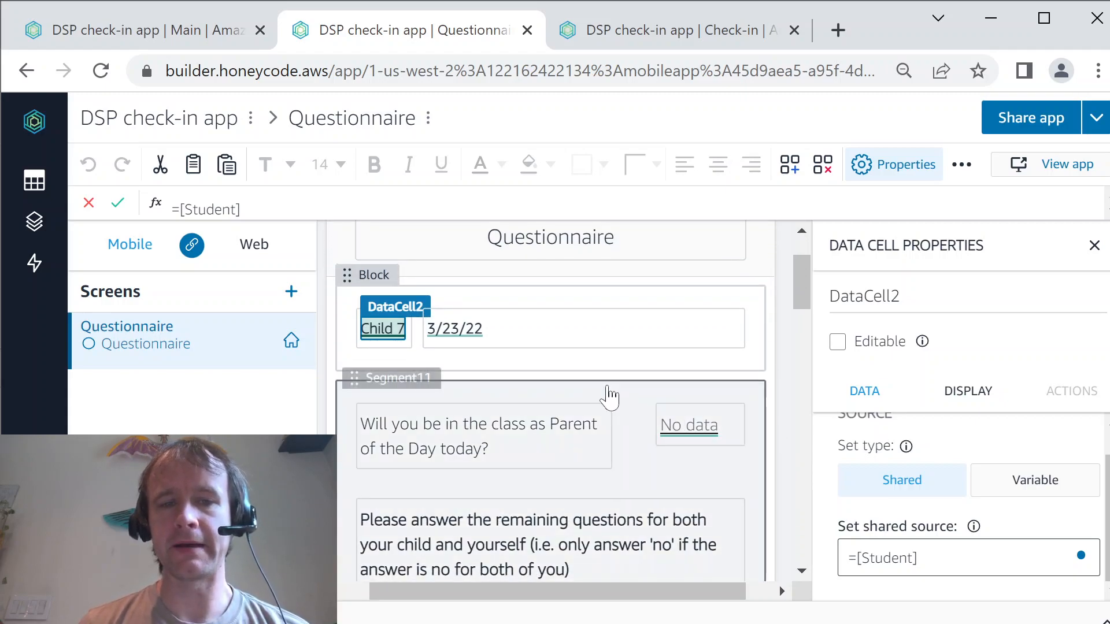
pyautogui.click(622, 392)
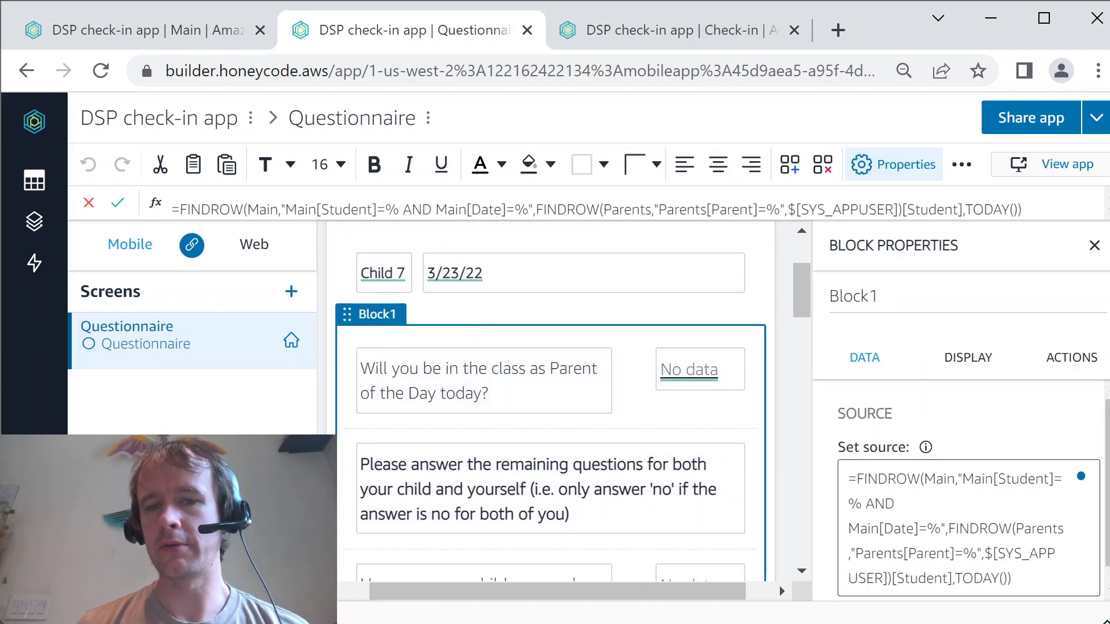
pyautogui.doubleClick(940, 479)
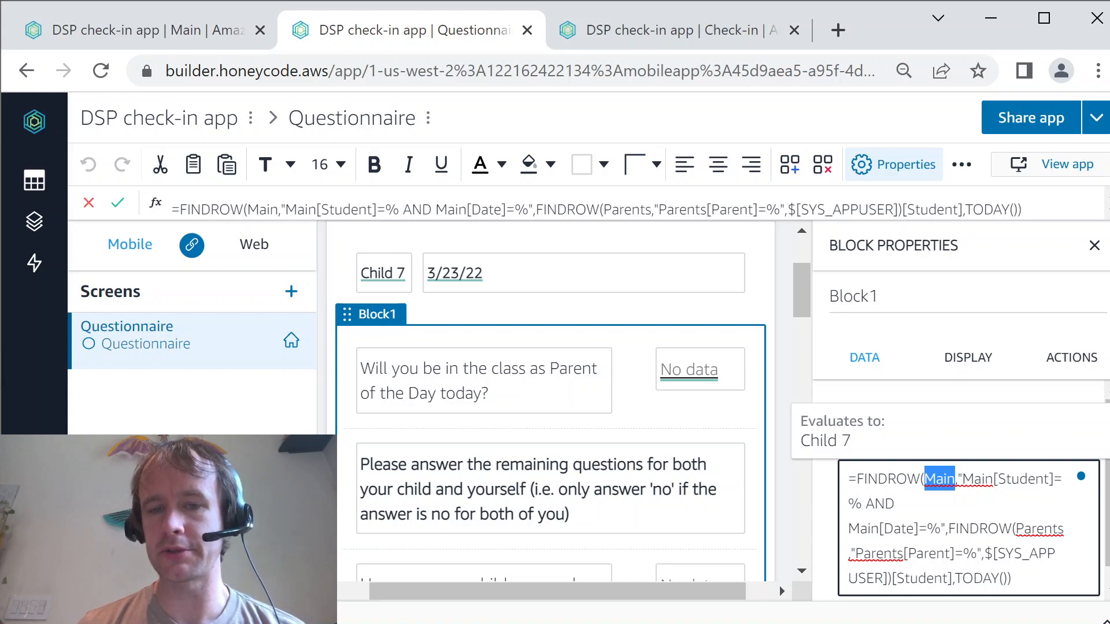
pyautogui.moveTo(956, 529); pyautogui.dragTo(962, 579)
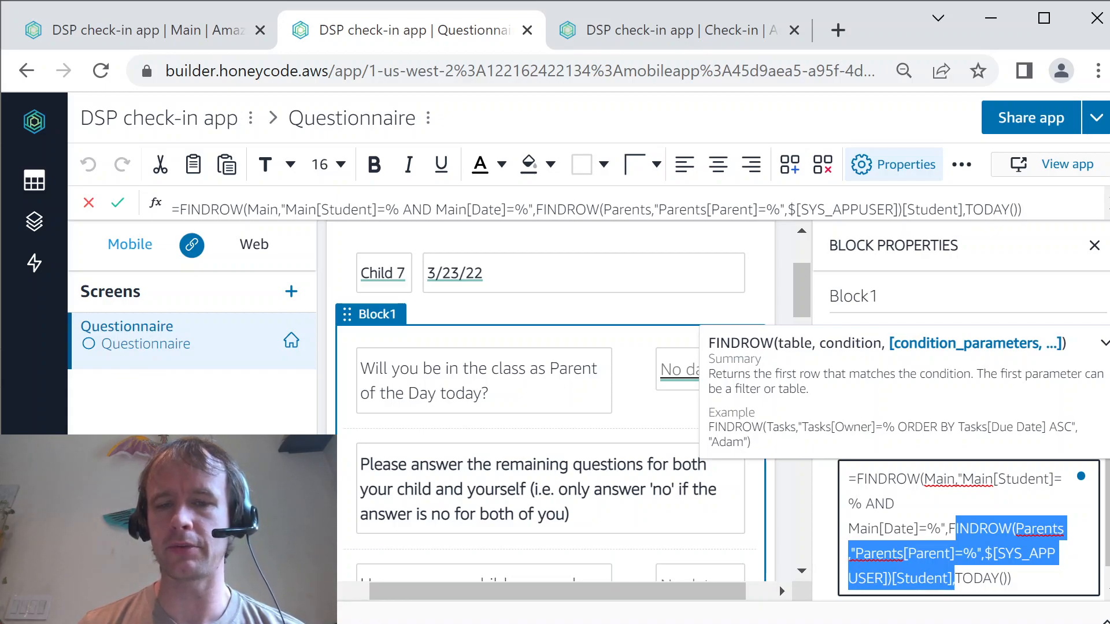
pyautogui.doubleClick(977, 578)
pyautogui.click(657, 331)
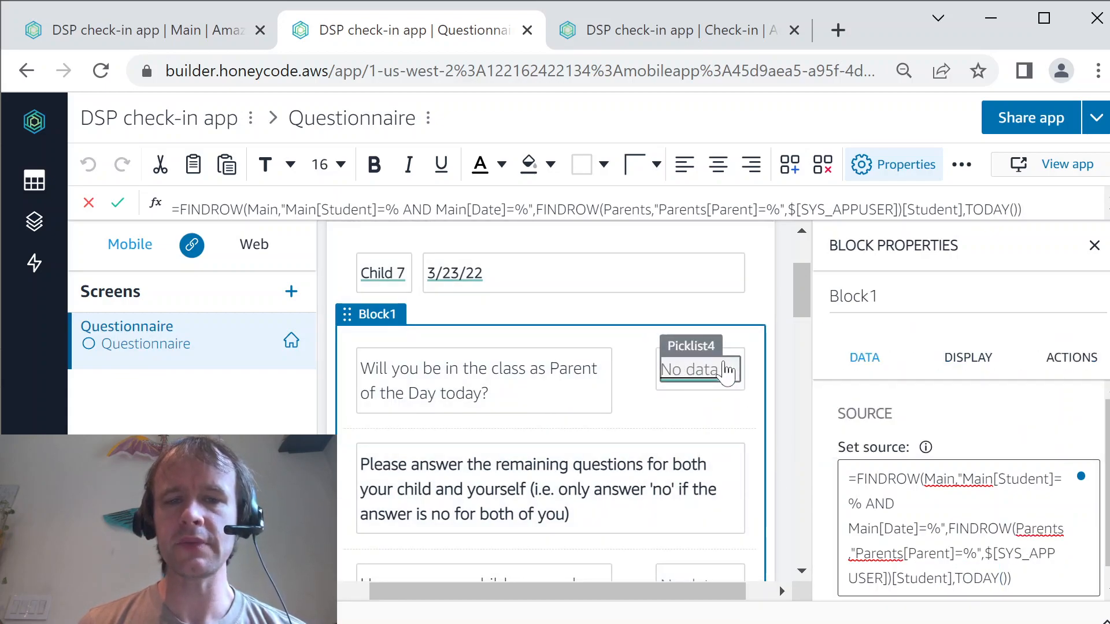
# Step: Inspect the shared source of the Parent of the Day answer picklist and view the questions below it
pyautogui.click(727, 374)
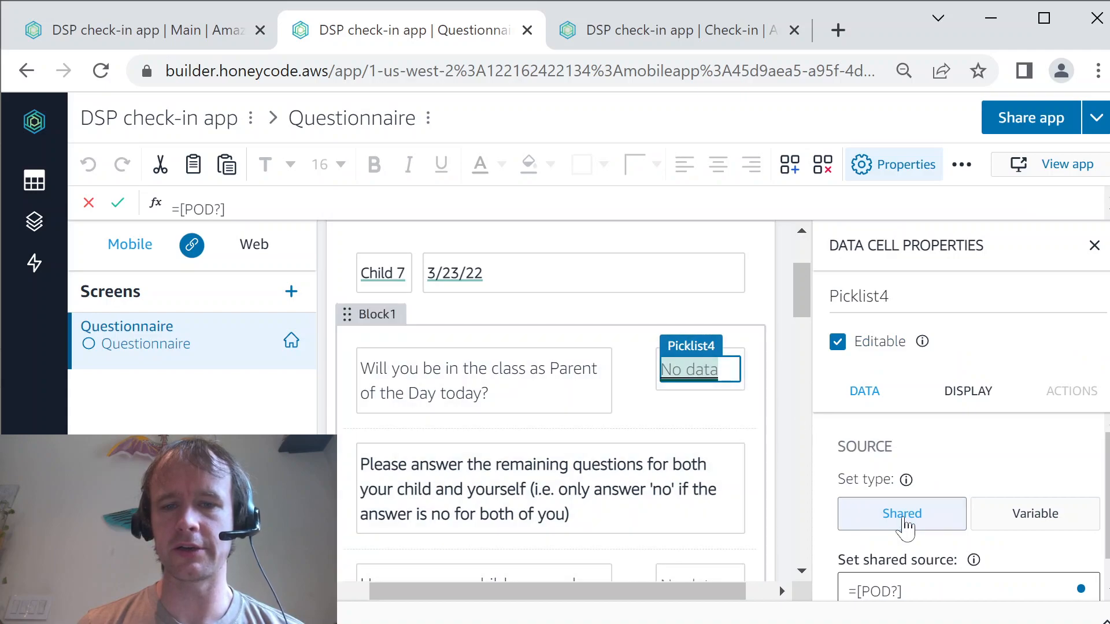
pyautogui.scroll(-1, 905, 527)
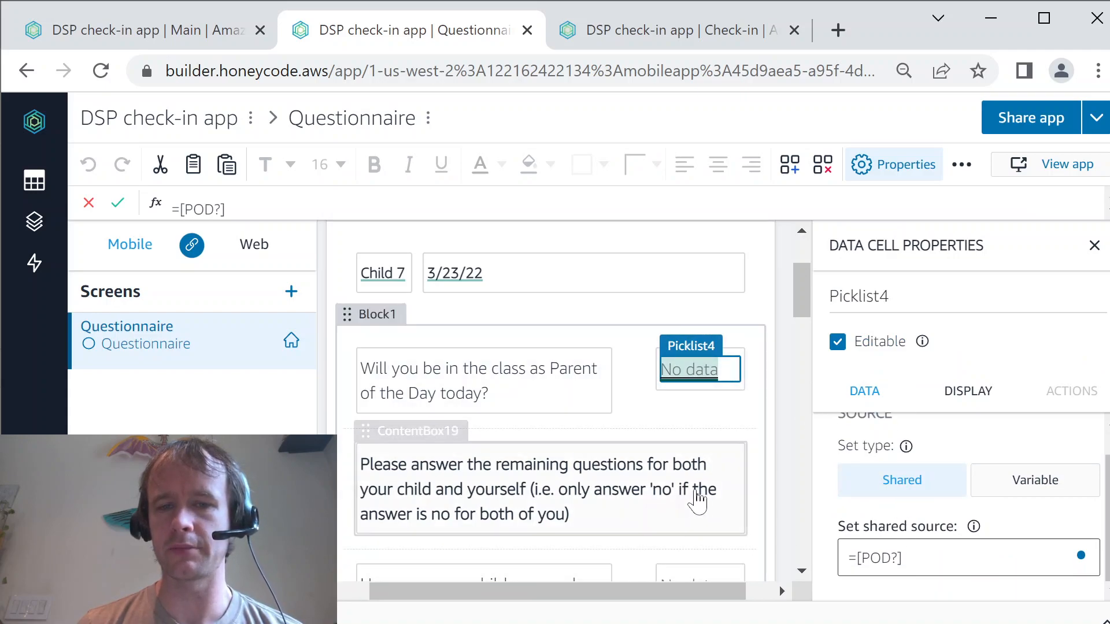
pyautogui.scroll(-1, 767, 549)
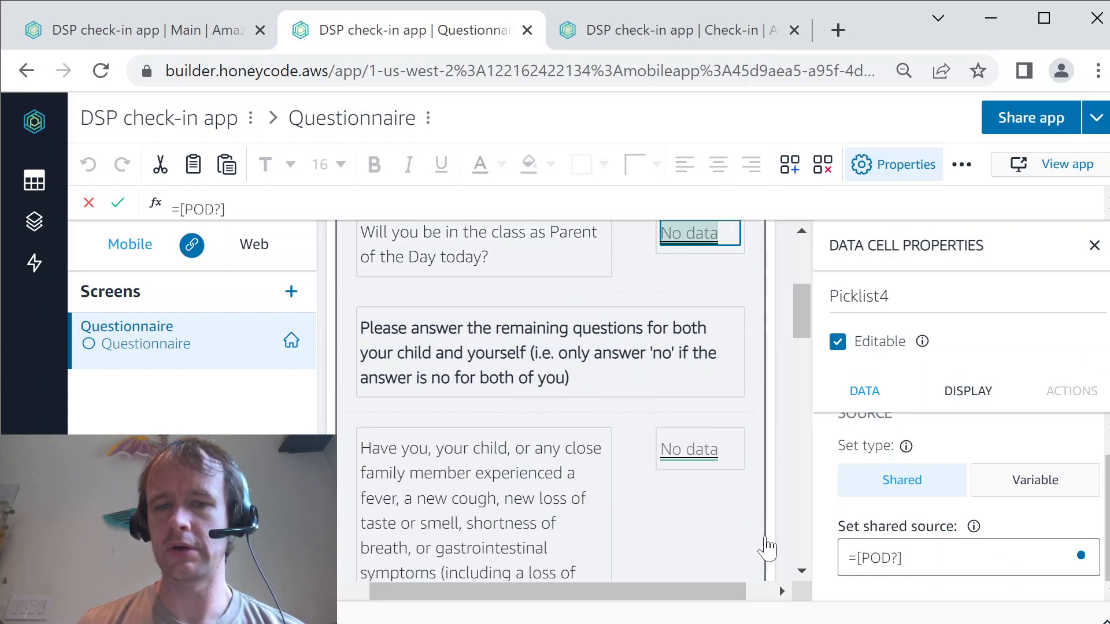
pyautogui.scroll(2, 719, 396)
pyautogui.scroll(-1, 719, 396)
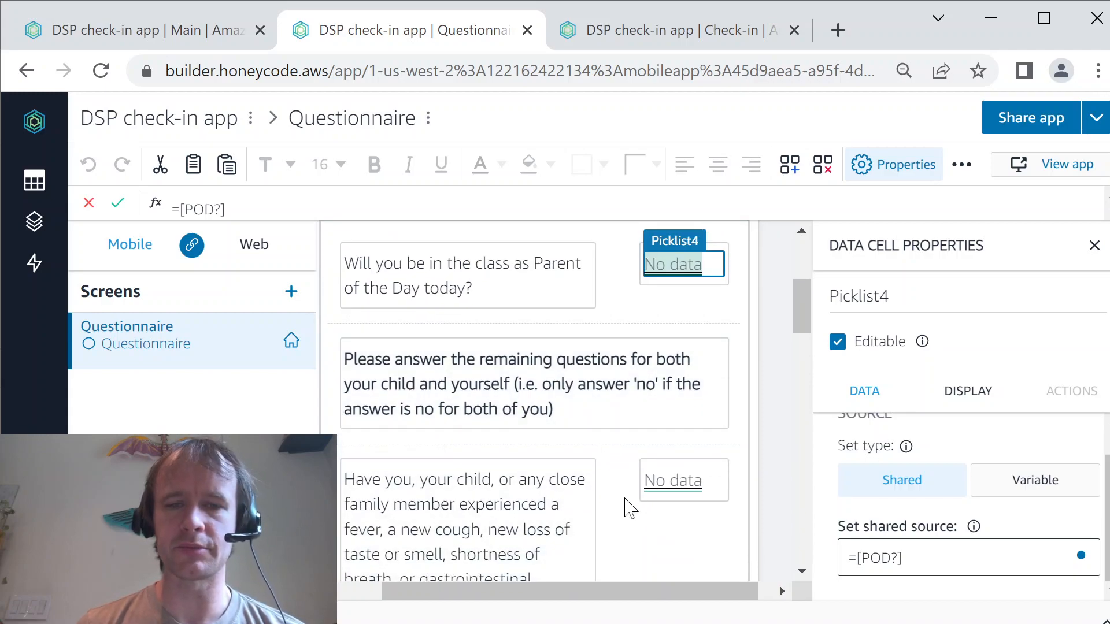
pyautogui.scroll(1, 630, 509)
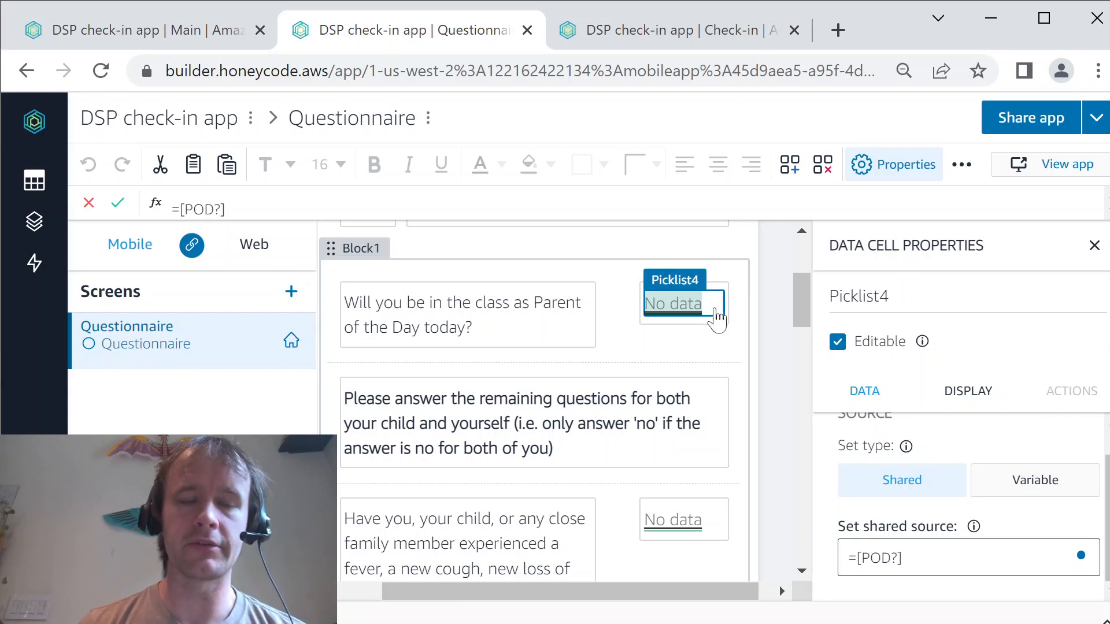
# Step: Examine the visibility formula of the content box asking parents to answer the remaining questions for both child and themselves
pyautogui.click(716, 404)
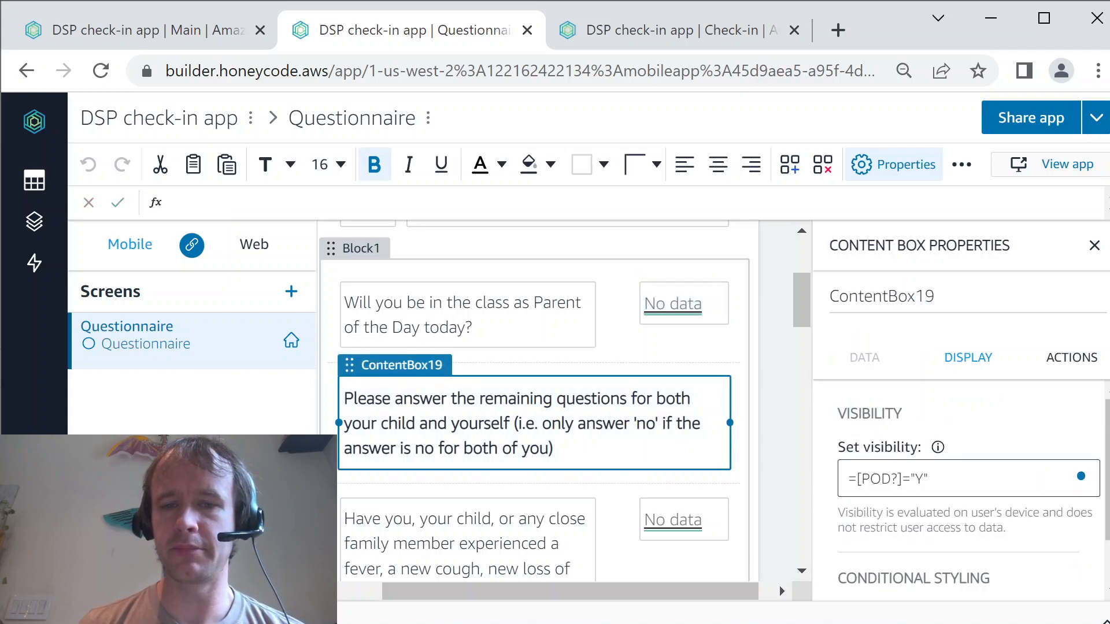
pyautogui.moveTo(928, 479); pyautogui.dragTo(824, 486)
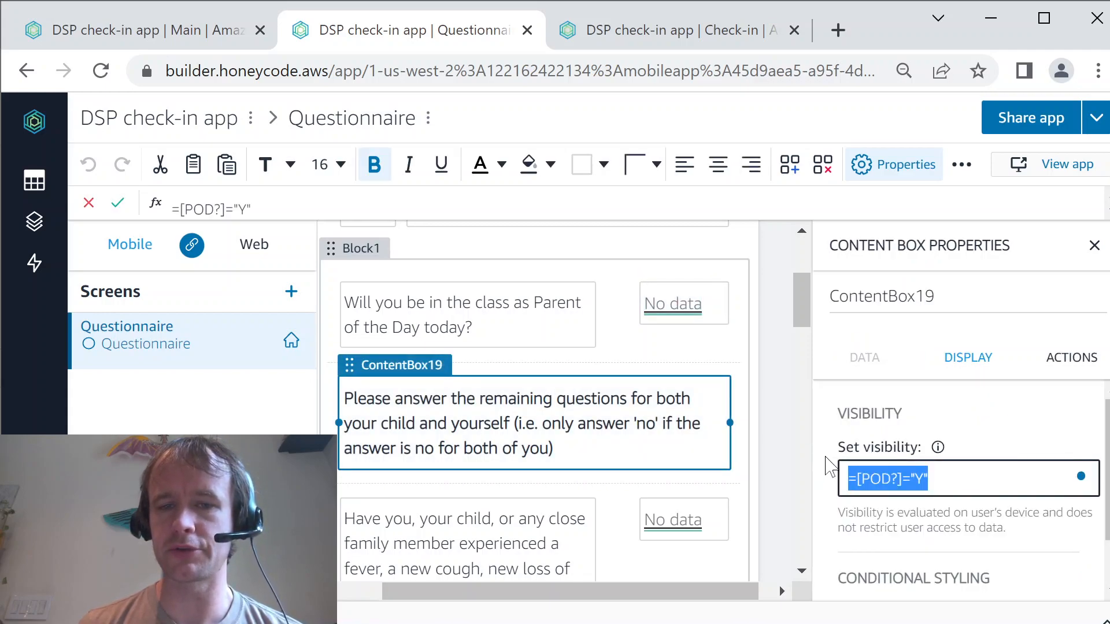
# Step: Inspect the shared source and picklist format settings of the Parent of the Day answer cell
pyautogui.click(843, 438)
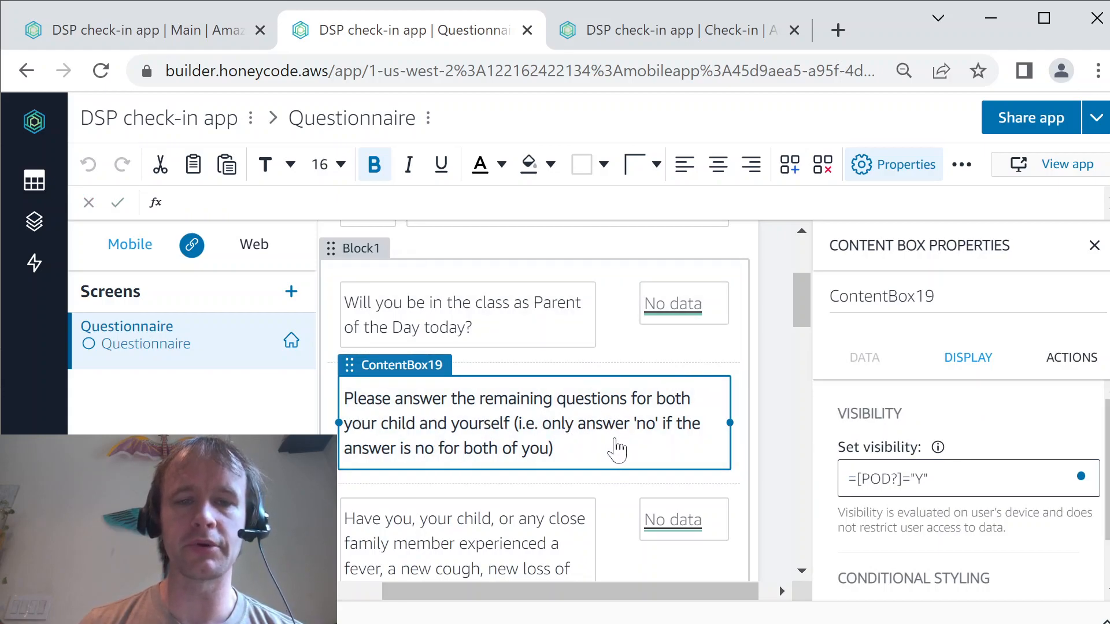
pyautogui.click(675, 315)
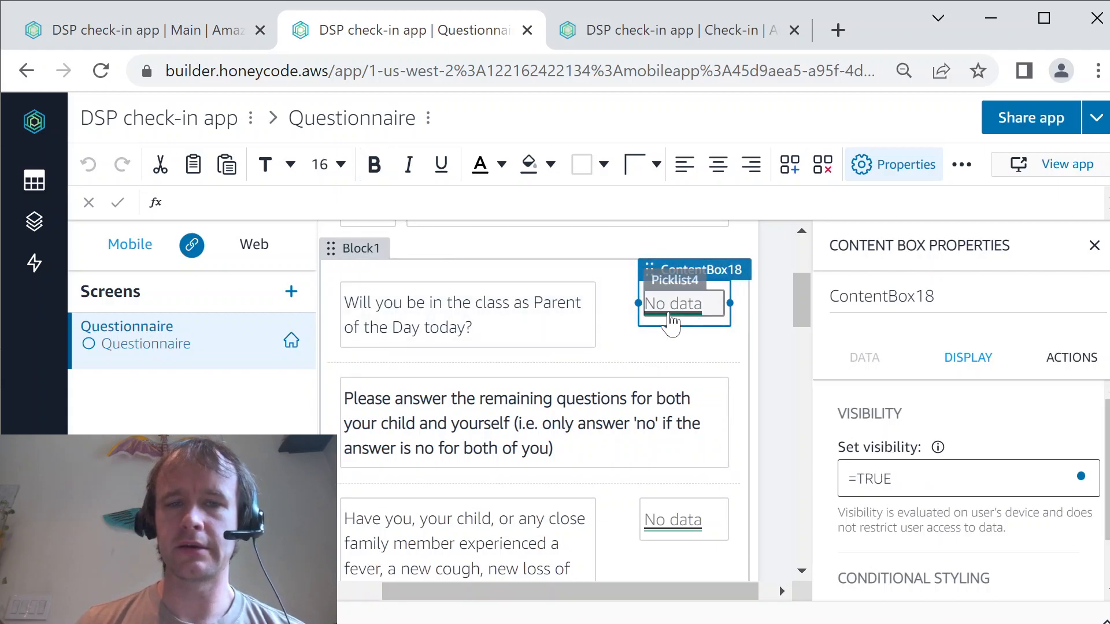
pyautogui.click(671, 322)
pyautogui.scroll(-1, 897, 530)
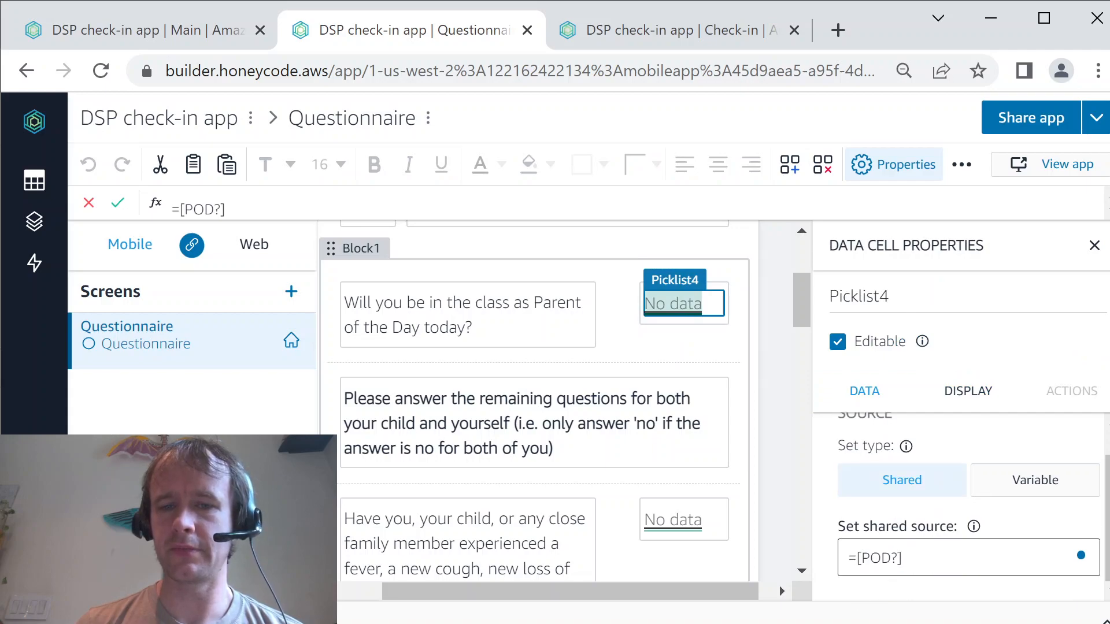
pyautogui.click(960, 402)
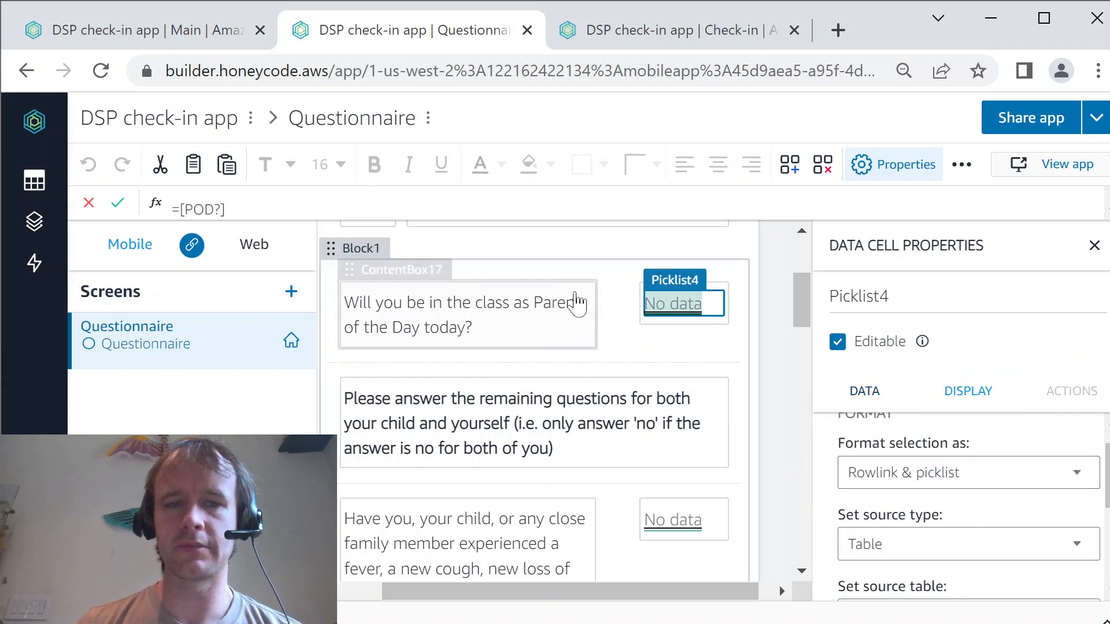
# Step: Examine Block1's visibility formula, highlighting the "Checked in" and "No match" statuses, and look over the block's questions
pyautogui.click(614, 268)
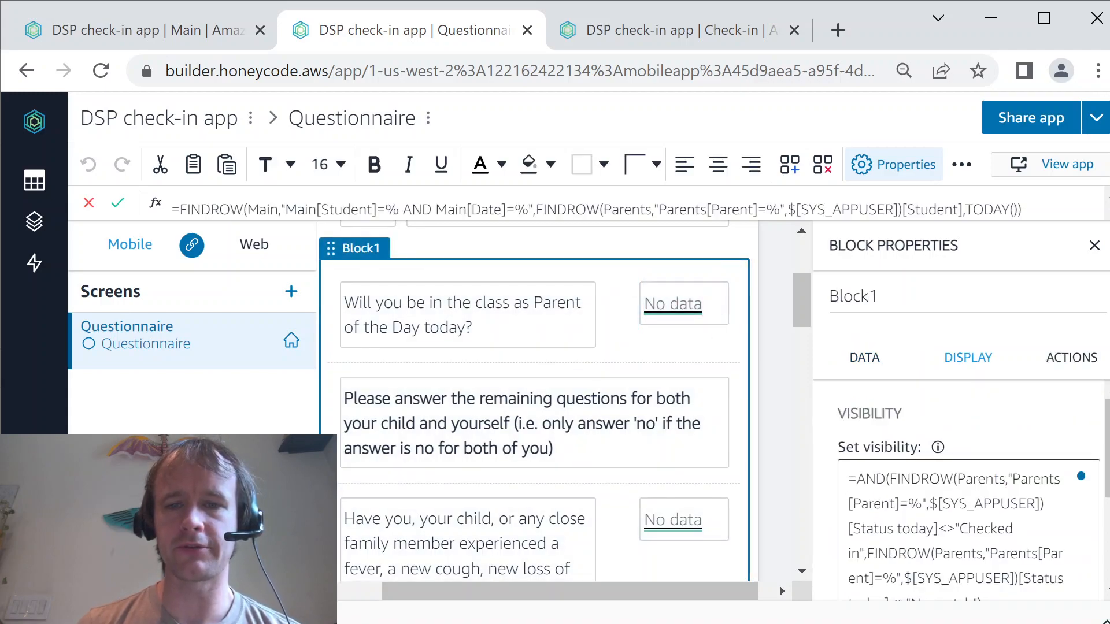
pyautogui.scroll(-1, 970, 492)
pyautogui.moveTo(959, 462); pyautogui.dragTo(860, 487)
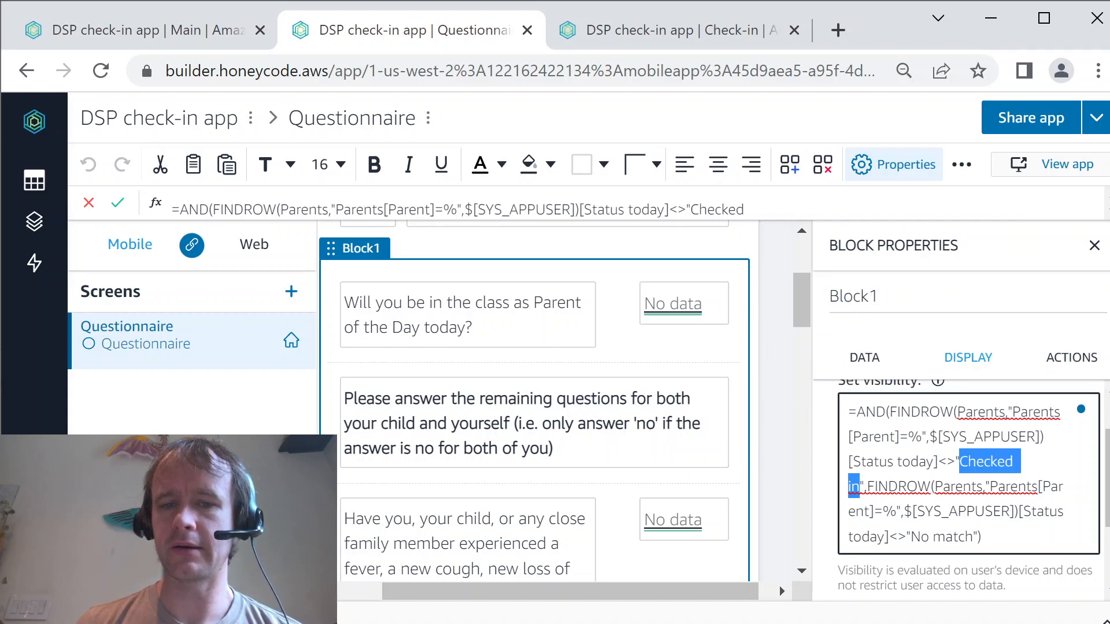
pyautogui.moveTo(911, 537); pyautogui.dragTo(965, 537)
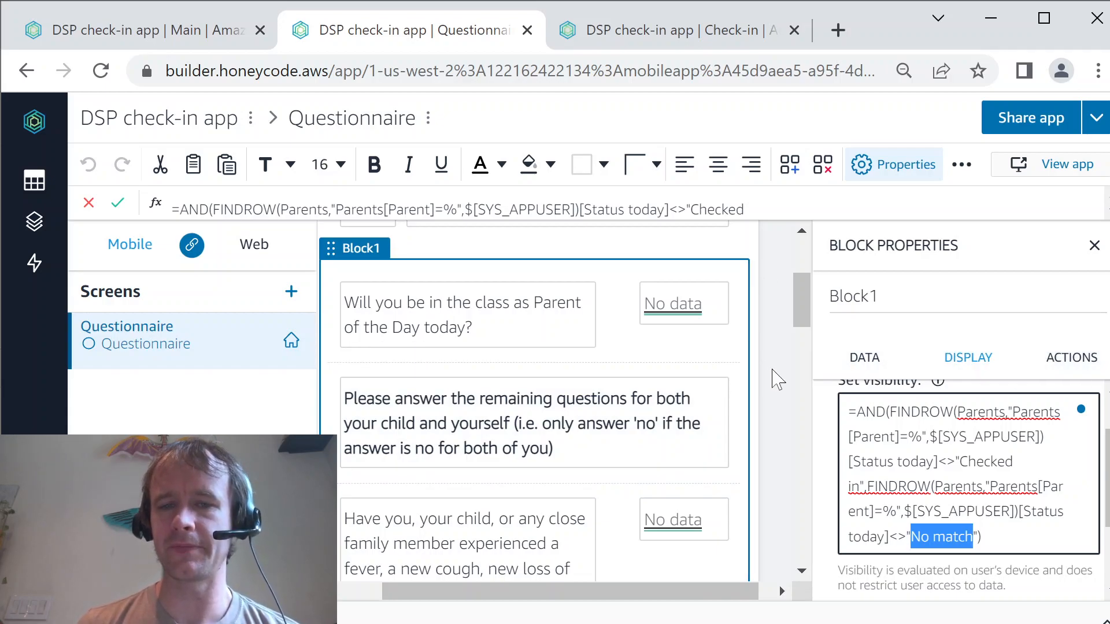
pyautogui.scroll(-10, 773, 382)
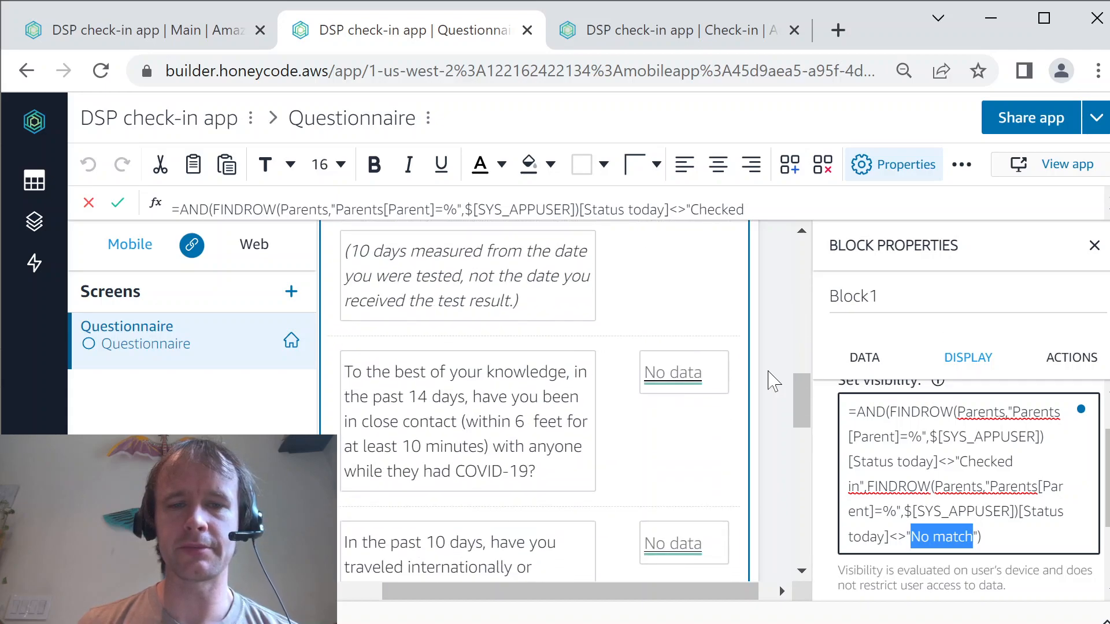
pyautogui.scroll(10, 775, 379)
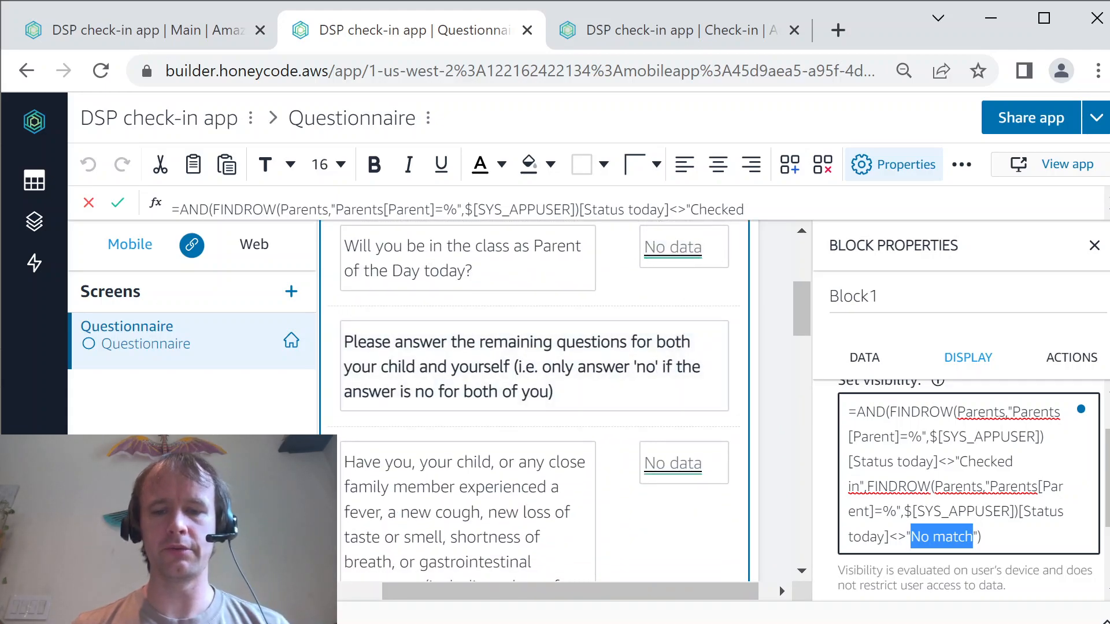
# Step: Switch to the live Questionnaire app window and answer N to the Parent of the Day and symptoms questions
pyautogui.hotkey('alt', 'Tab')
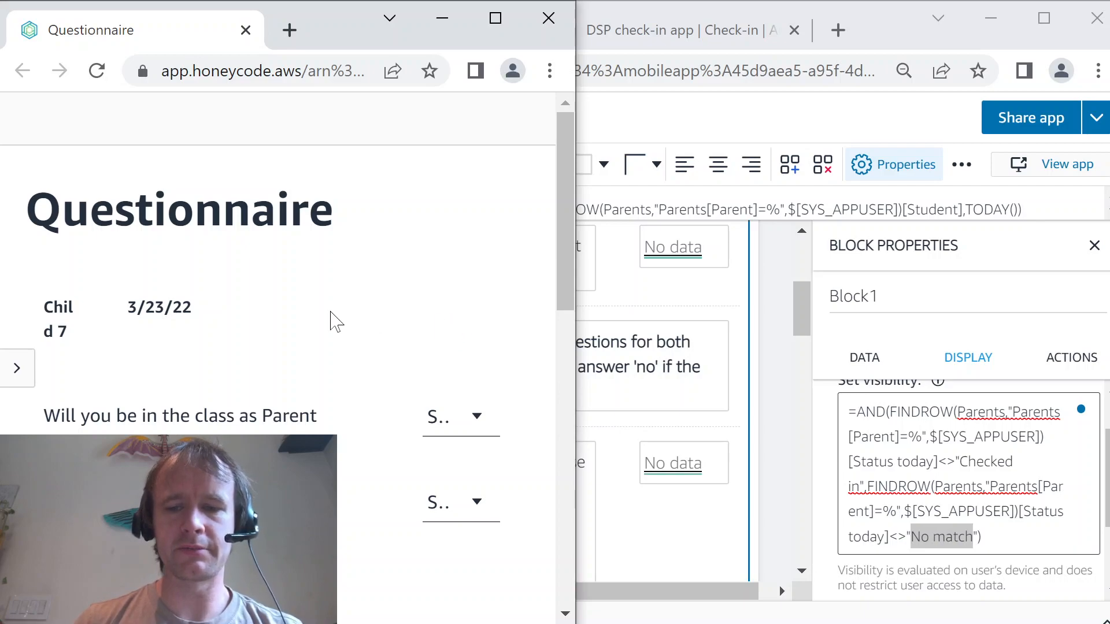
pyautogui.moveTo(338, 36); pyautogui.dragTo(673, 40)
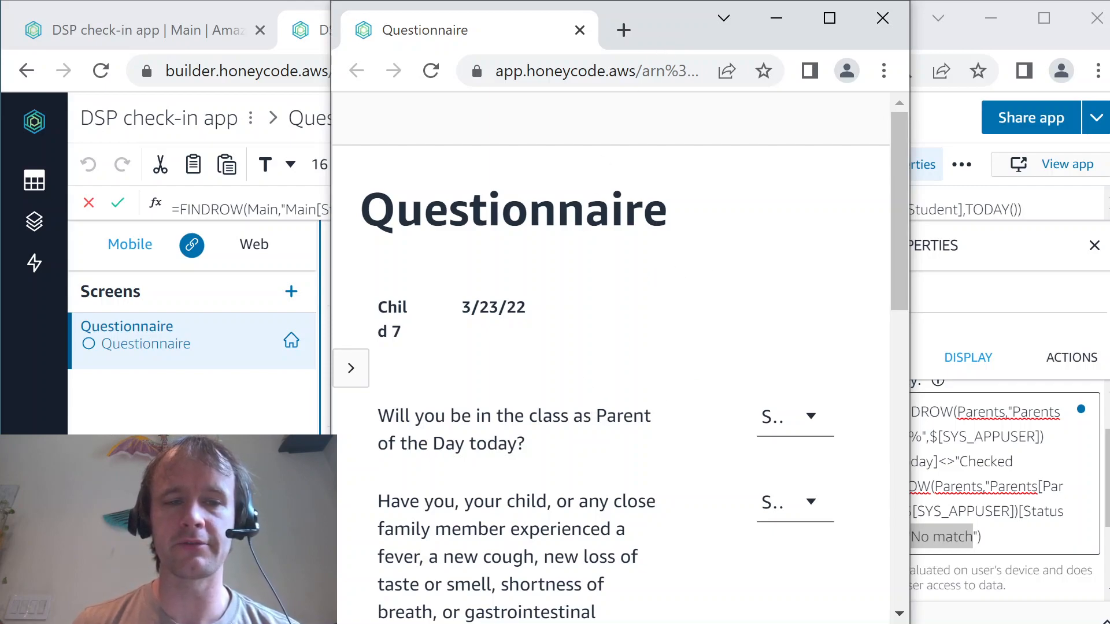
pyautogui.scroll(-1, 711, 453)
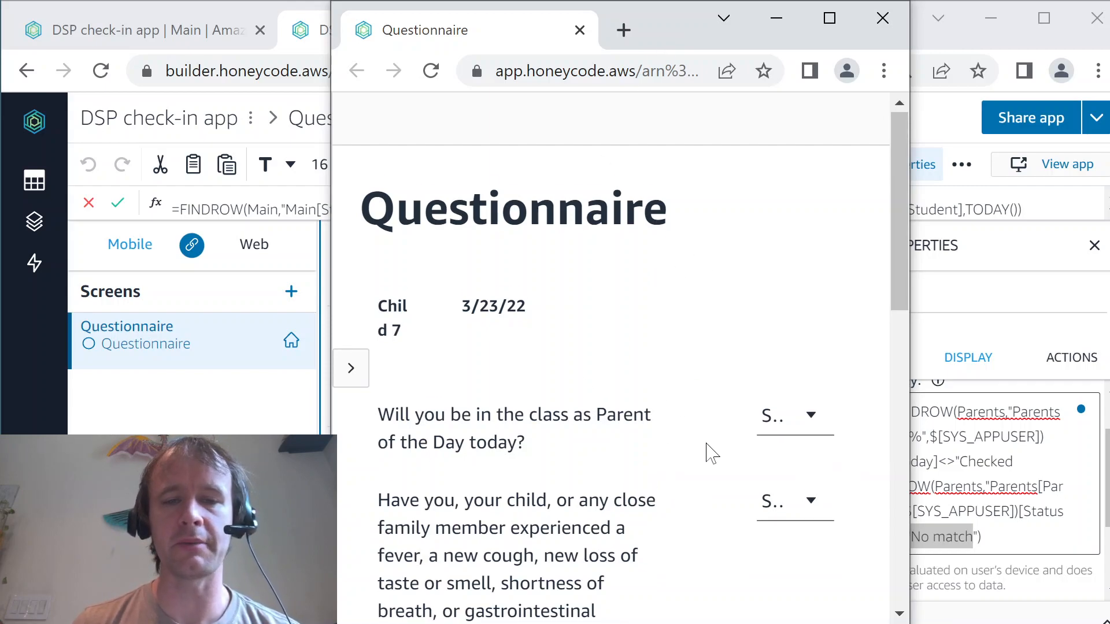
pyautogui.click(817, 373)
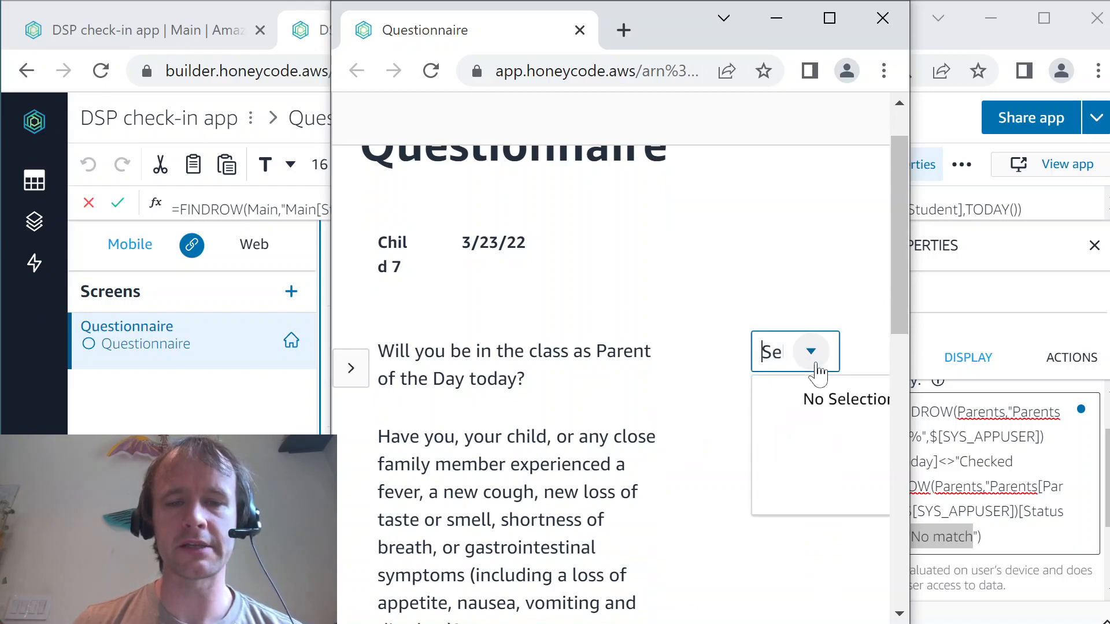
pyautogui.click(820, 485)
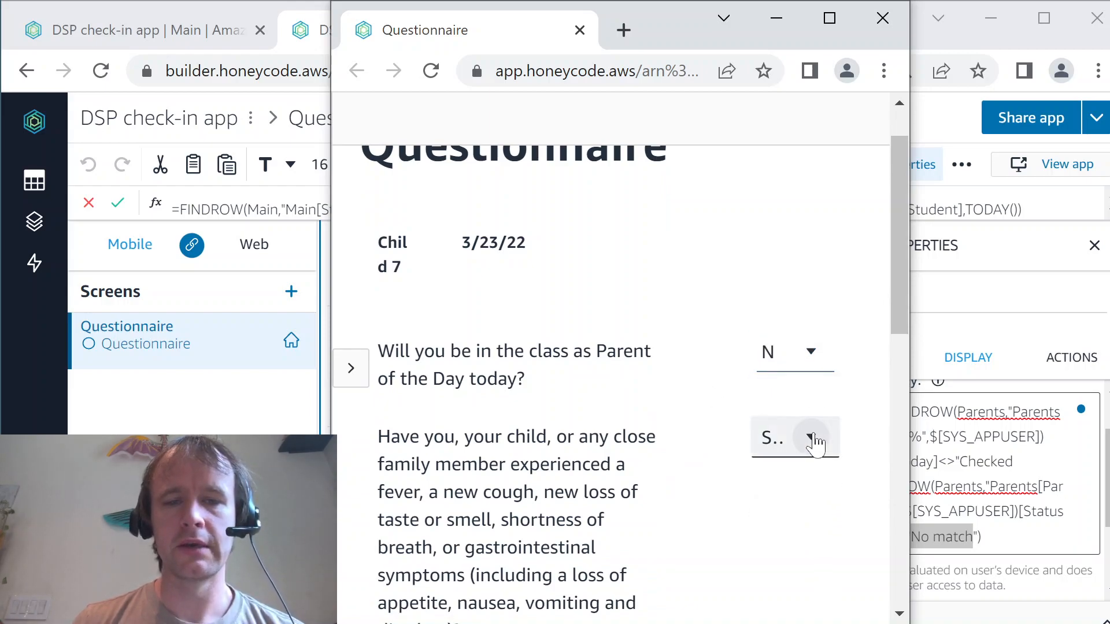
pyautogui.click(810, 438)
pyautogui.click(808, 561)
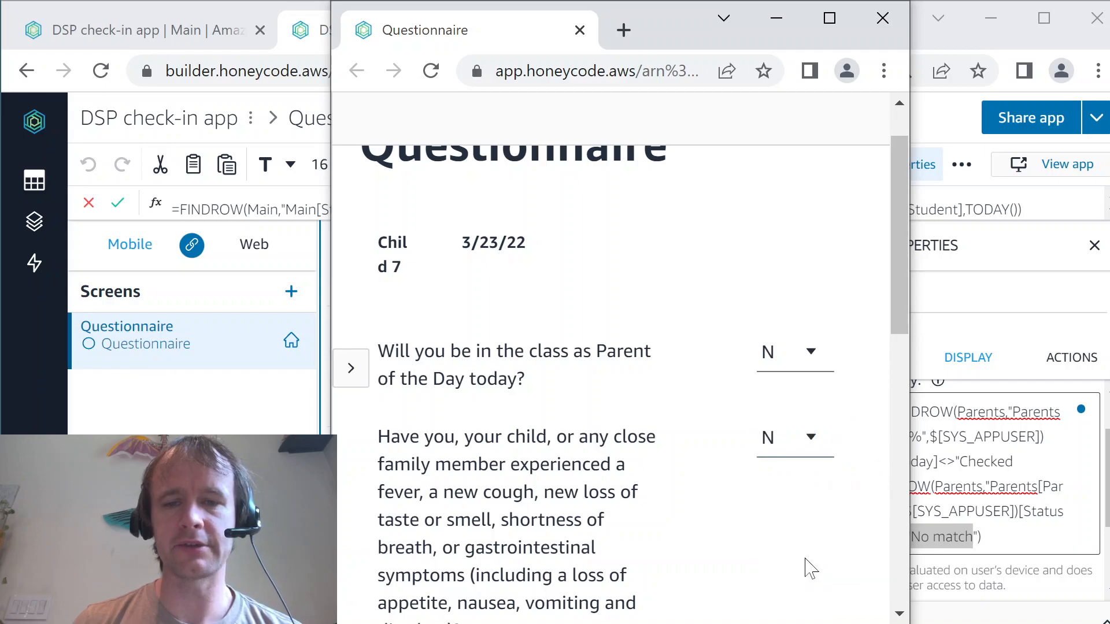
# Step: Return to the Main table in the builder and examine Child 7's row for 3/23/22, including its POD? cell
pyautogui.click(191, 34)
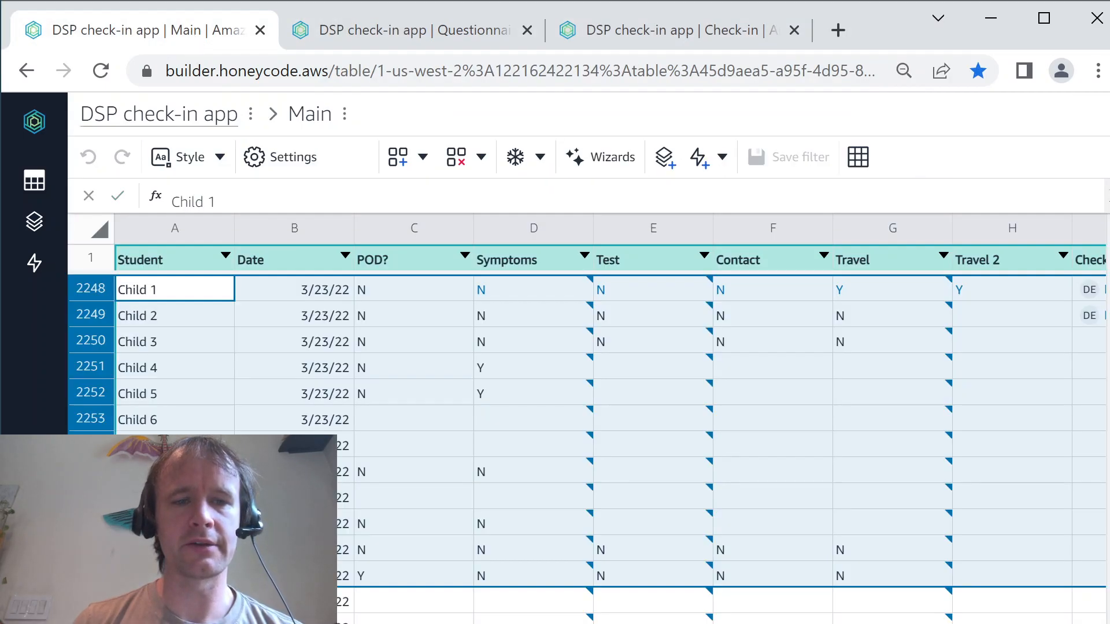
pyautogui.click(175, 445)
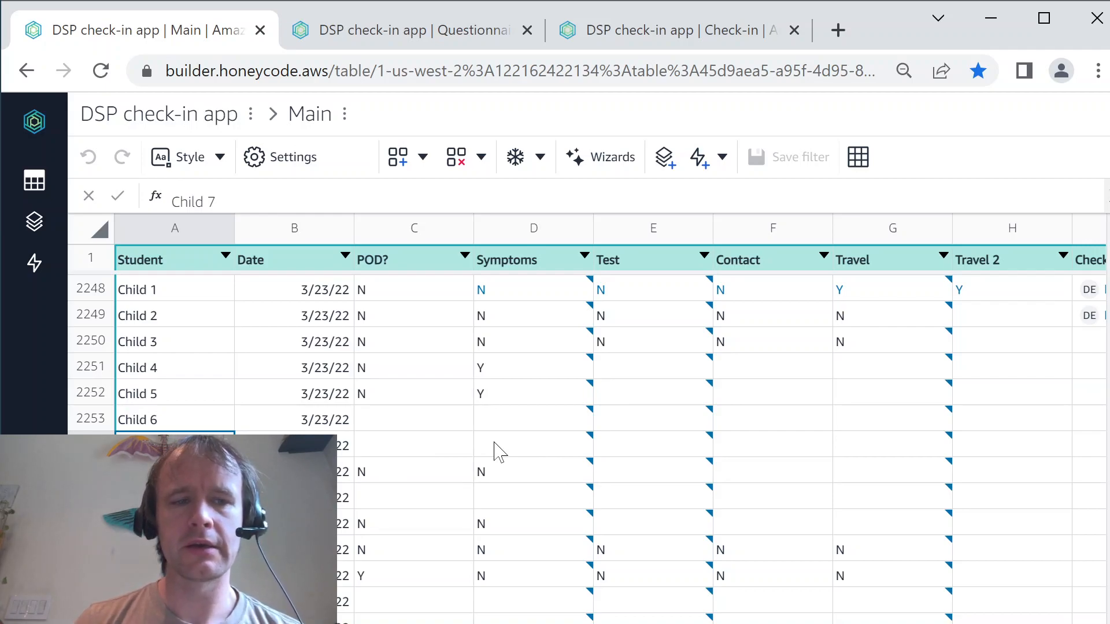
pyautogui.click(404, 446)
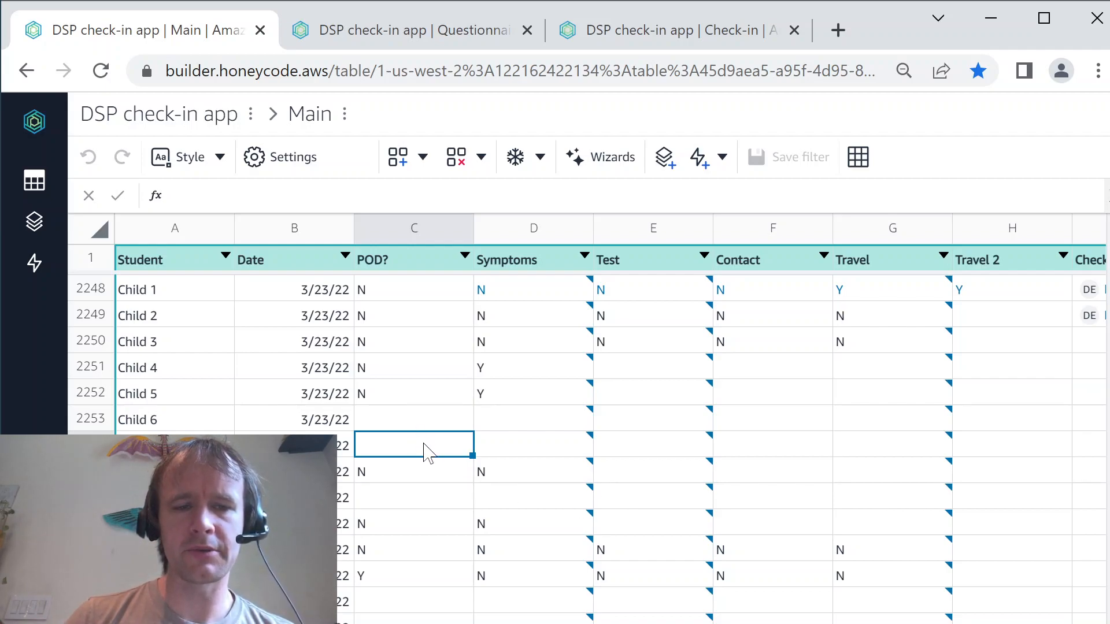
pyautogui.click(175, 472)
# Step: Reload the Main table and check the POD? and Symptoms answers in Child 7's row for 3/23/22
pyautogui.press('F5')
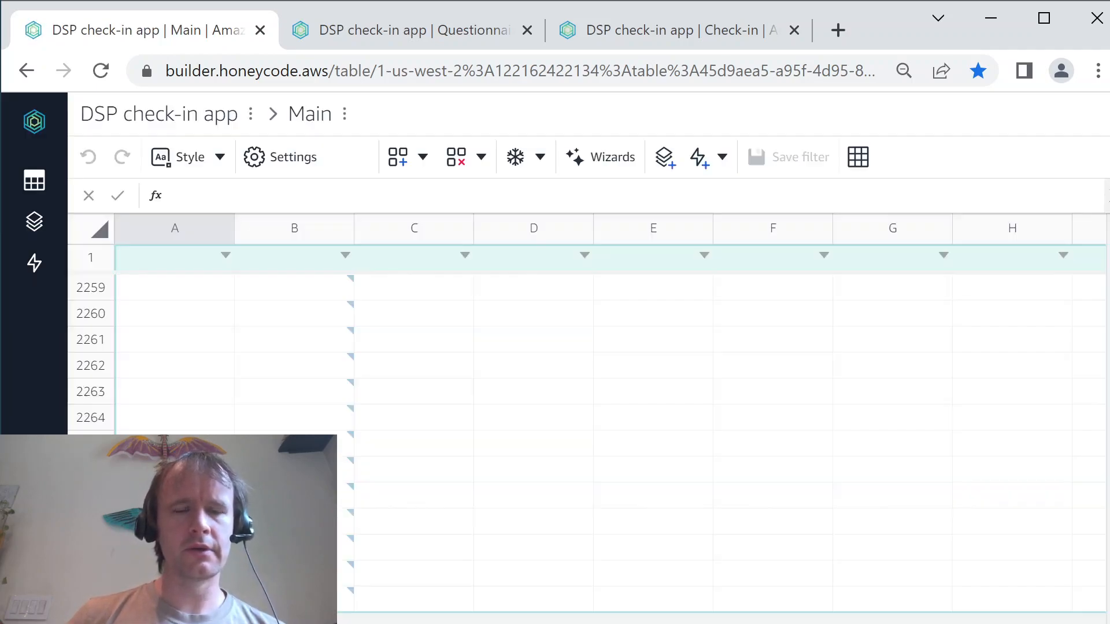
pyautogui.scroll(4, 211, 412)
pyautogui.click(431, 376)
pyautogui.press('Right')
pyautogui.press('Left')
pyautogui.press('Left')
pyautogui.press('Left')
pyautogui.press('Up')
pyautogui.press('Up')
pyautogui.press('Up')
pyautogui.press('Up')
pyautogui.press('Up')
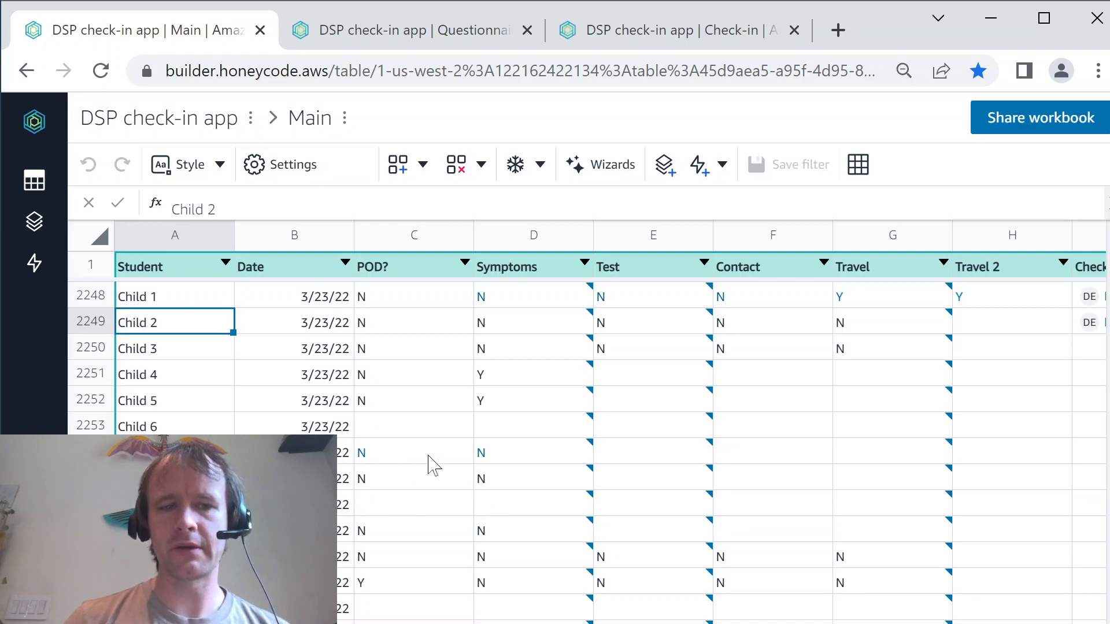
pyautogui.click(434, 457)
pyautogui.click(529, 462)
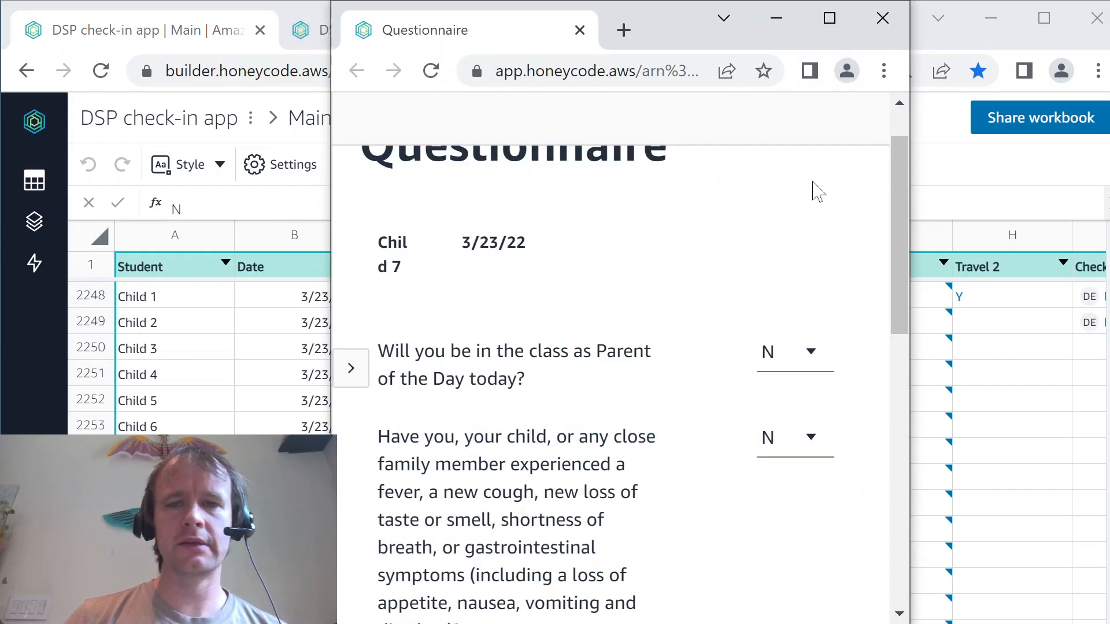
# Step: Return to the Questionnaire app builder and examine the visibility formulas of the do-not-bring-your-child and form-complete message boxes
pyautogui.click(932, 180)
pyautogui.click(417, 30)
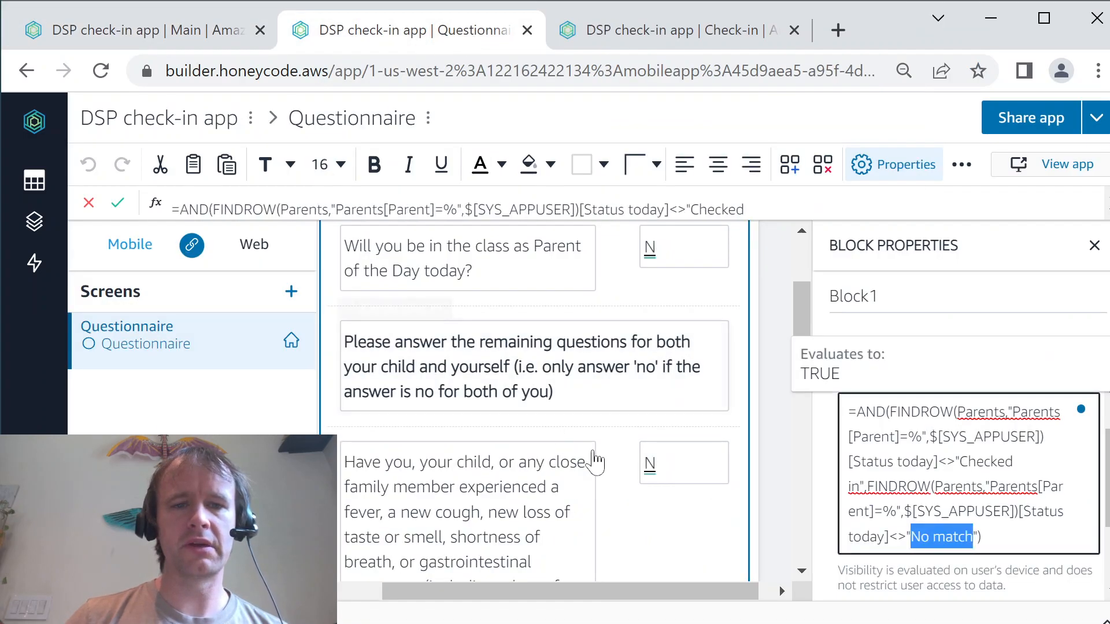
pyautogui.scroll(-15, 747, 498)
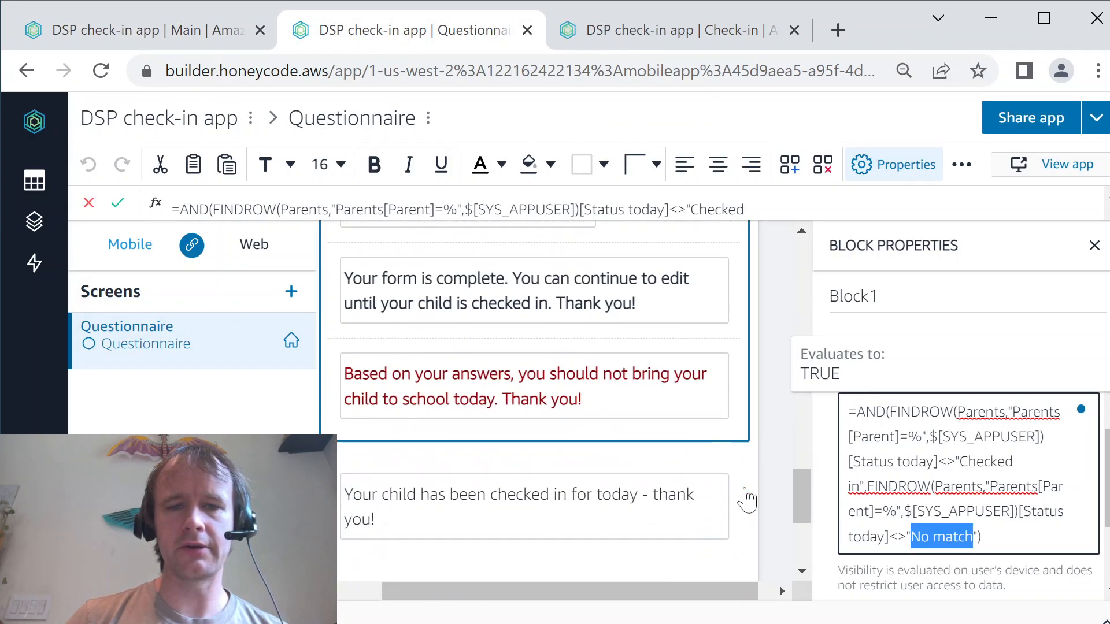
pyautogui.scroll(1, 747, 498)
pyautogui.click(702, 475)
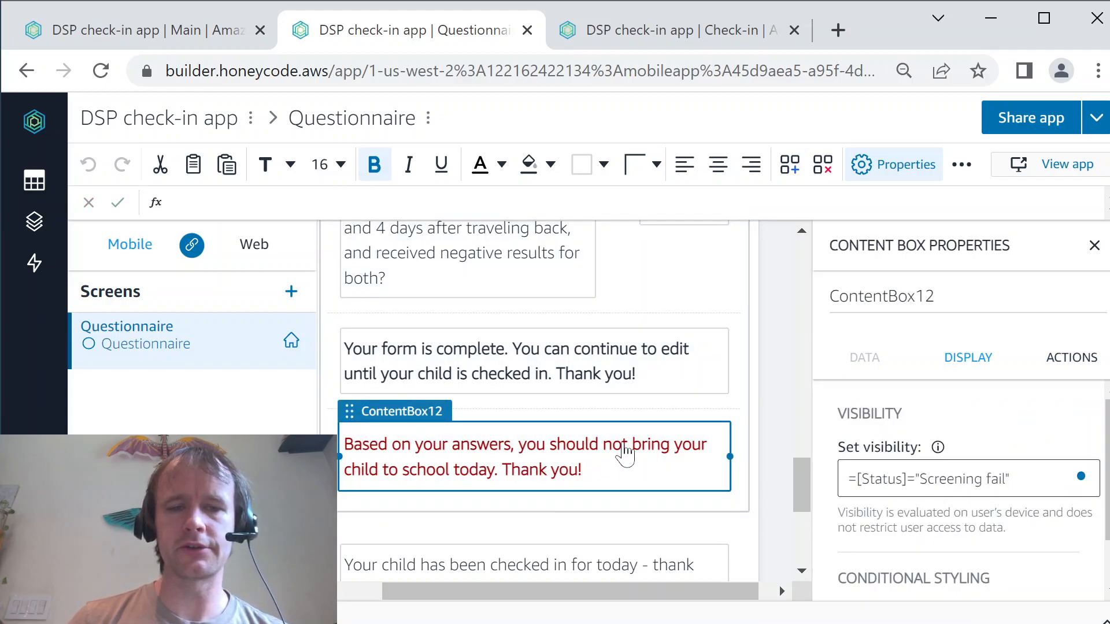
pyautogui.click(698, 387)
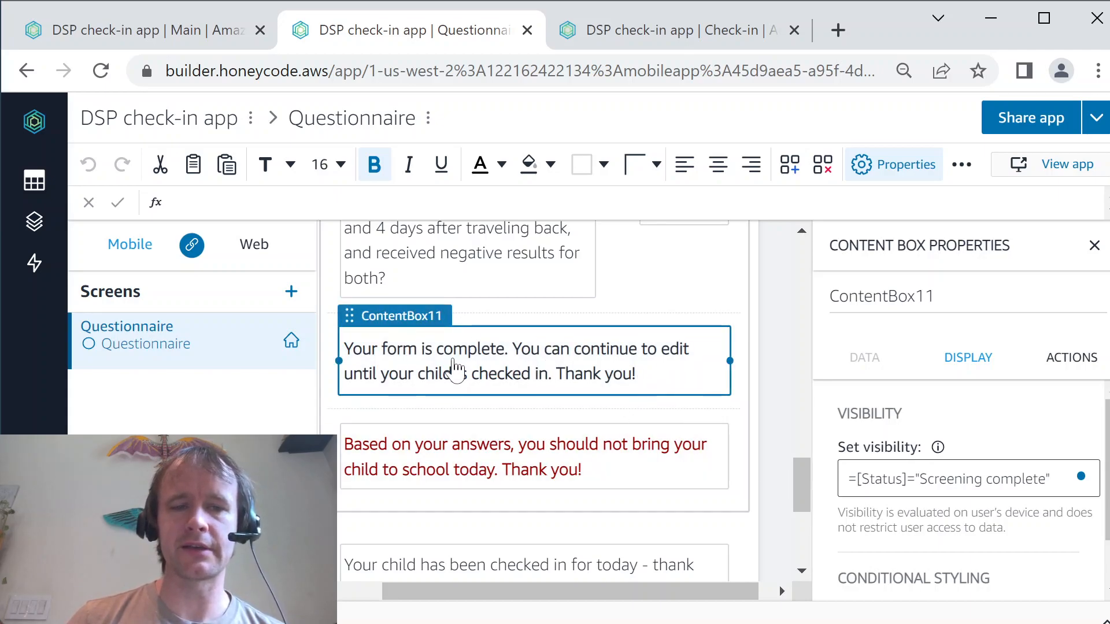
# Step: Examine the visibility settings of the checked-in message box and of Block3, which holds the not-due-in-school message
pyautogui.scroll(-2, 692, 409)
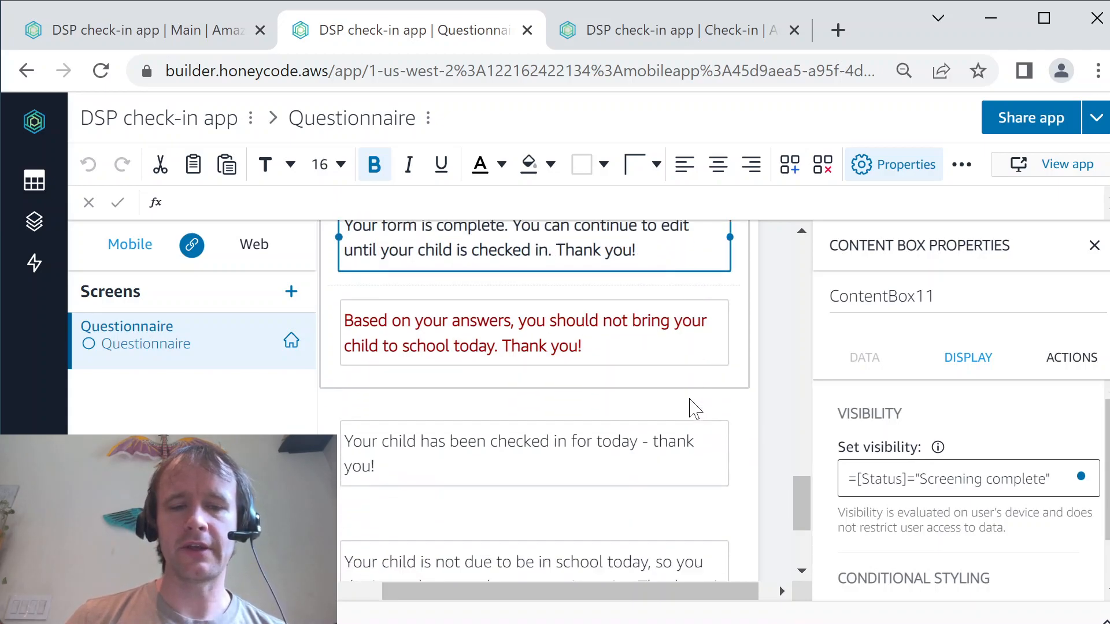
pyautogui.click(710, 474)
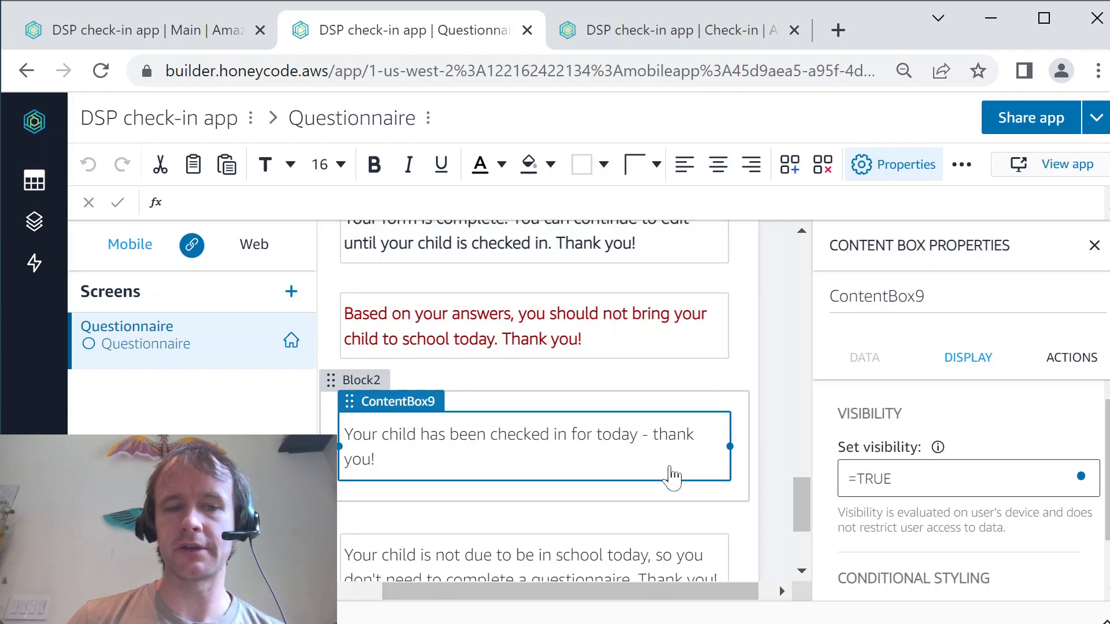
pyautogui.scroll(-3, 673, 476)
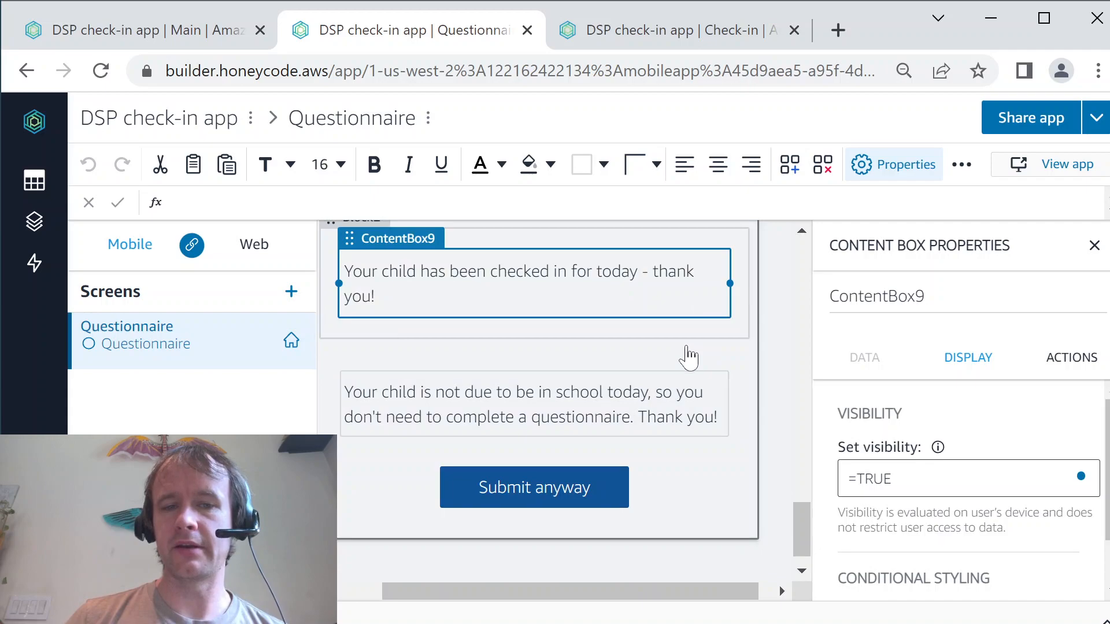
pyautogui.click(695, 362)
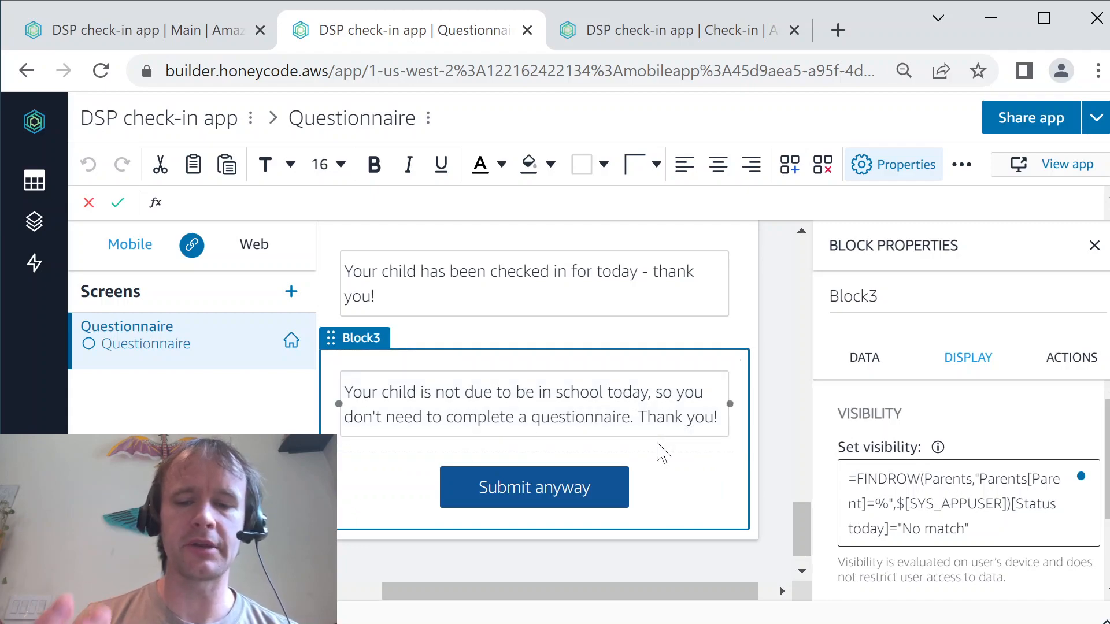
# Step: Open the Submit anyway button's automation and examine how it adds a row to Main and fills Student and Date
pyautogui.click(578, 491)
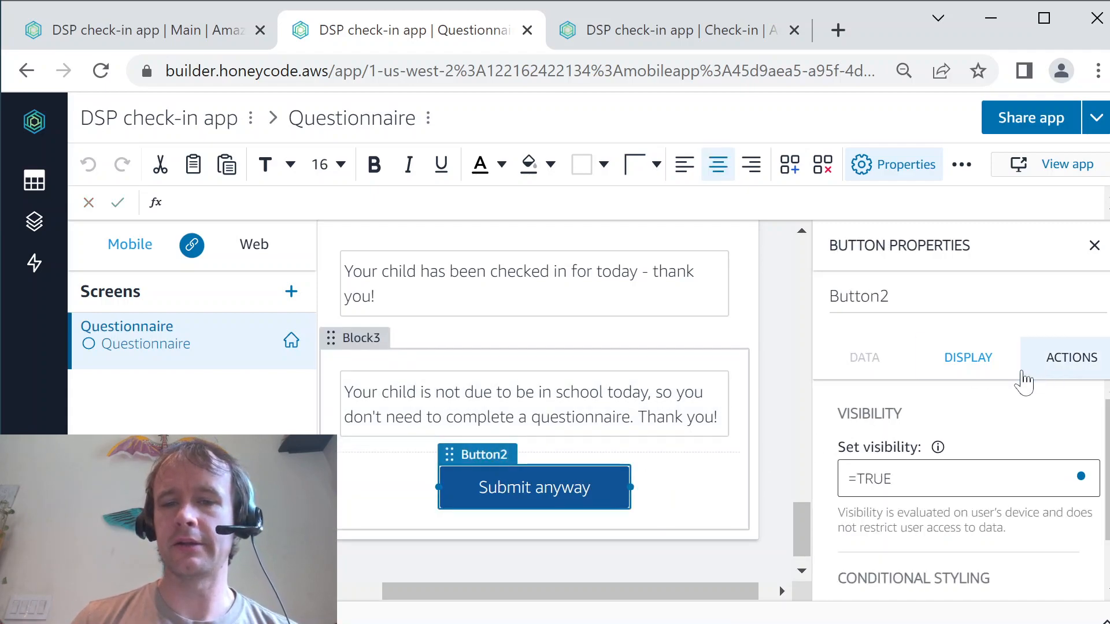
pyautogui.click(1070, 370)
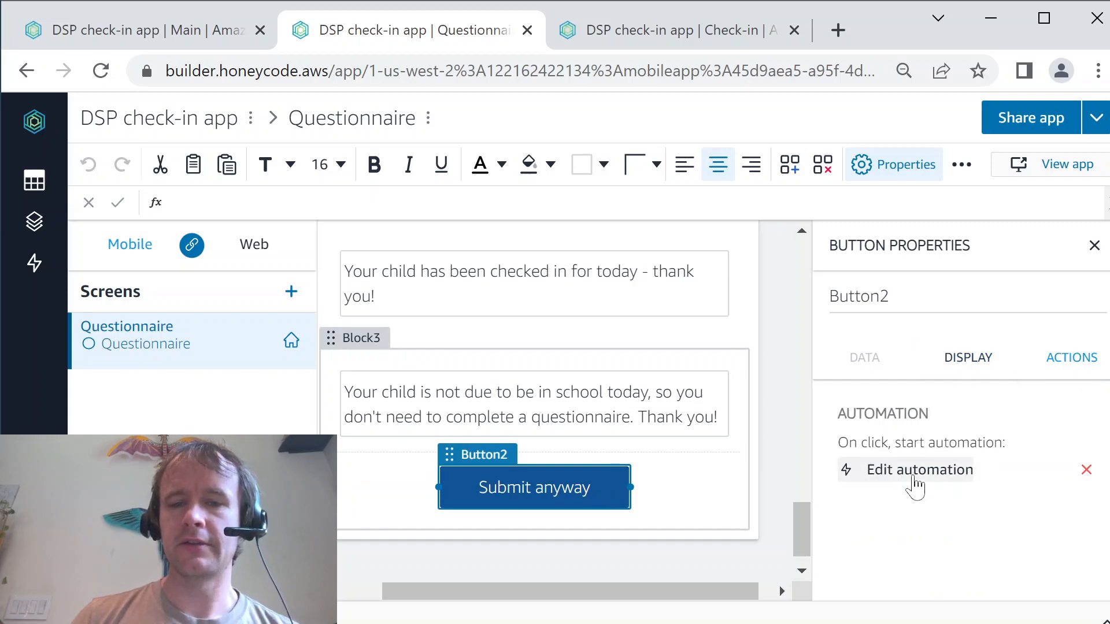
pyautogui.click(899, 471)
pyautogui.scroll(-3, 921, 405)
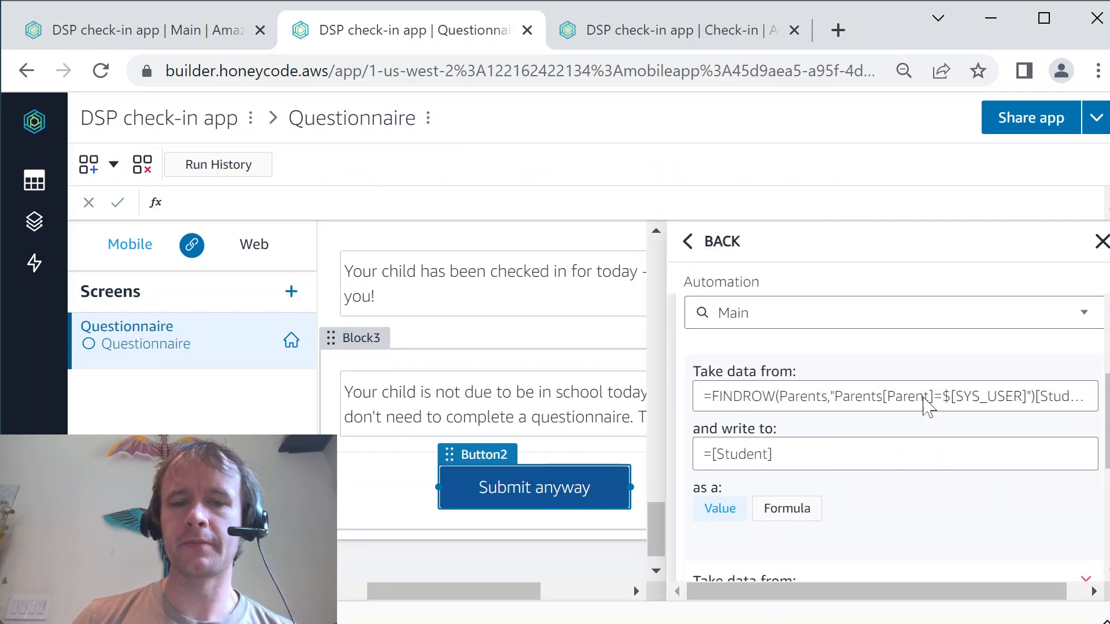
pyautogui.scroll(2, 925, 405)
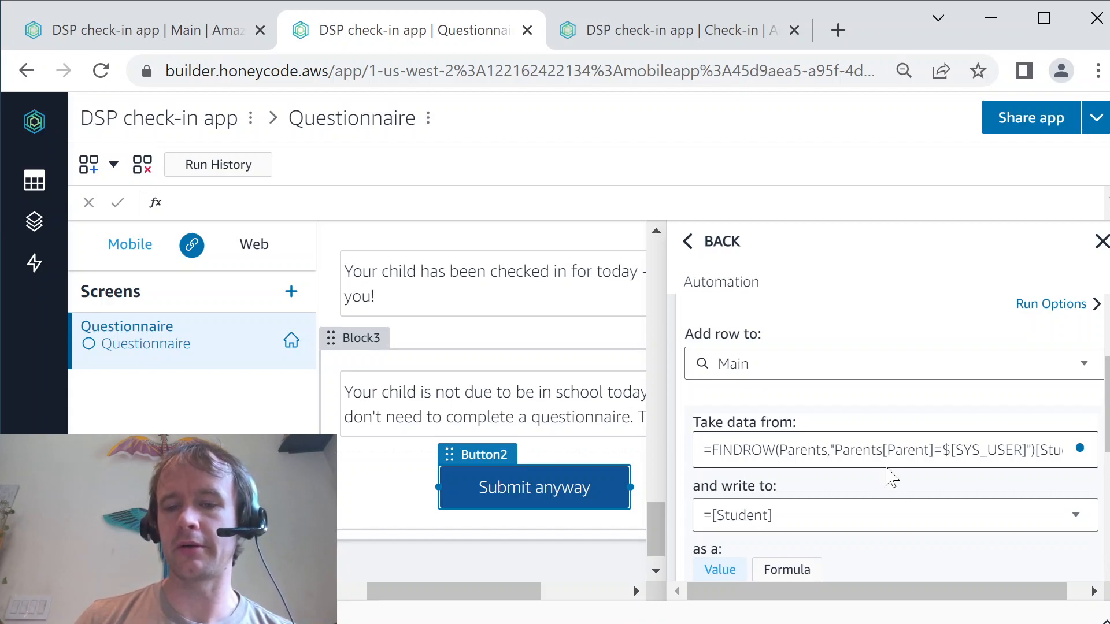
pyautogui.scroll(-5, 807, 517)
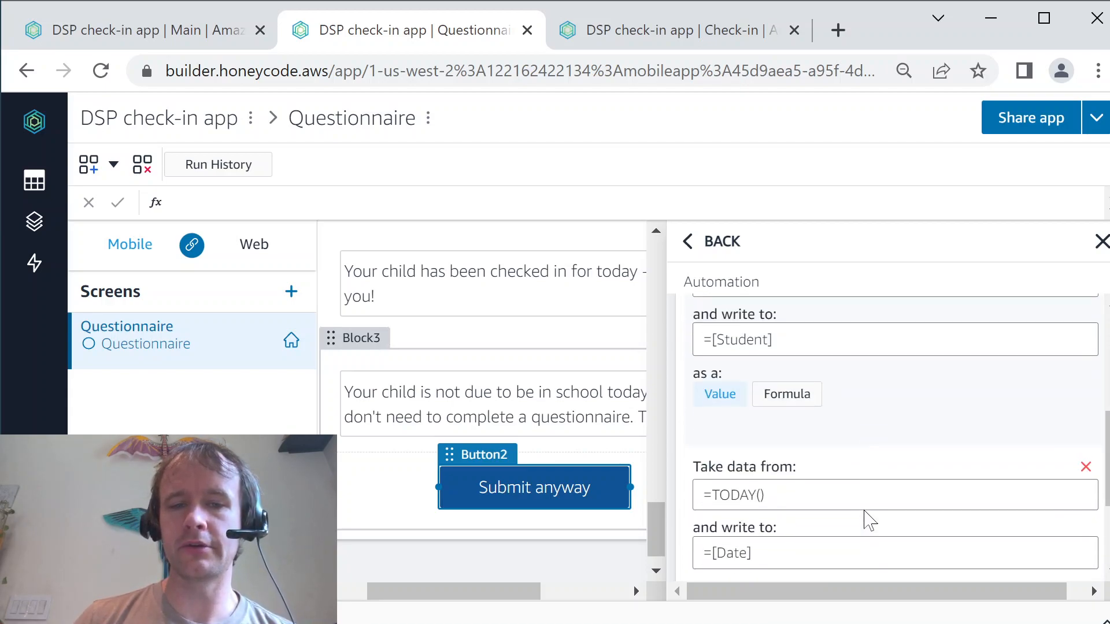
pyautogui.scroll(-1, 837, 484)
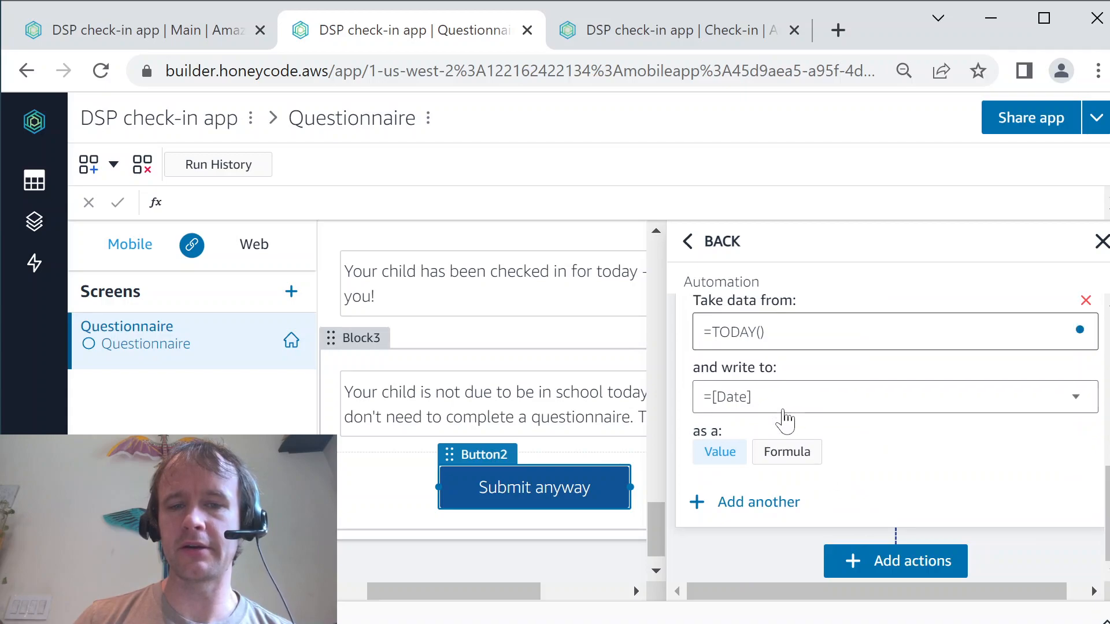
# Step: Close the Submit anyway button's automation and recheck the visibility formula of Block3, which holds the not-due-in-school message
pyautogui.scroll(5, 824, 414)
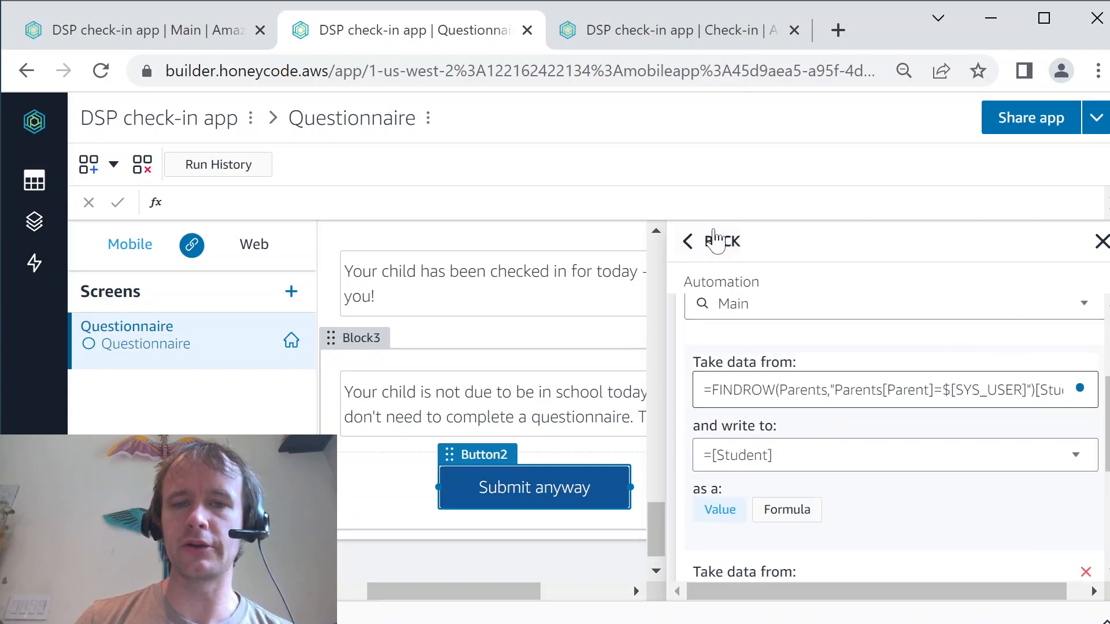
pyautogui.click(1101, 242)
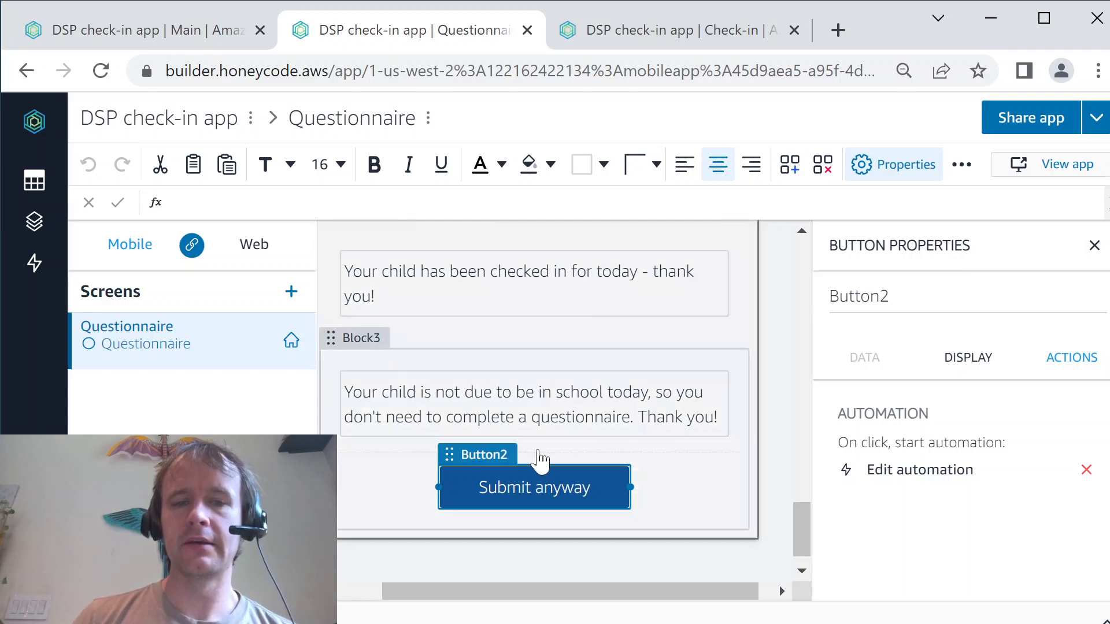
pyautogui.click(747, 368)
pyautogui.click(891, 366)
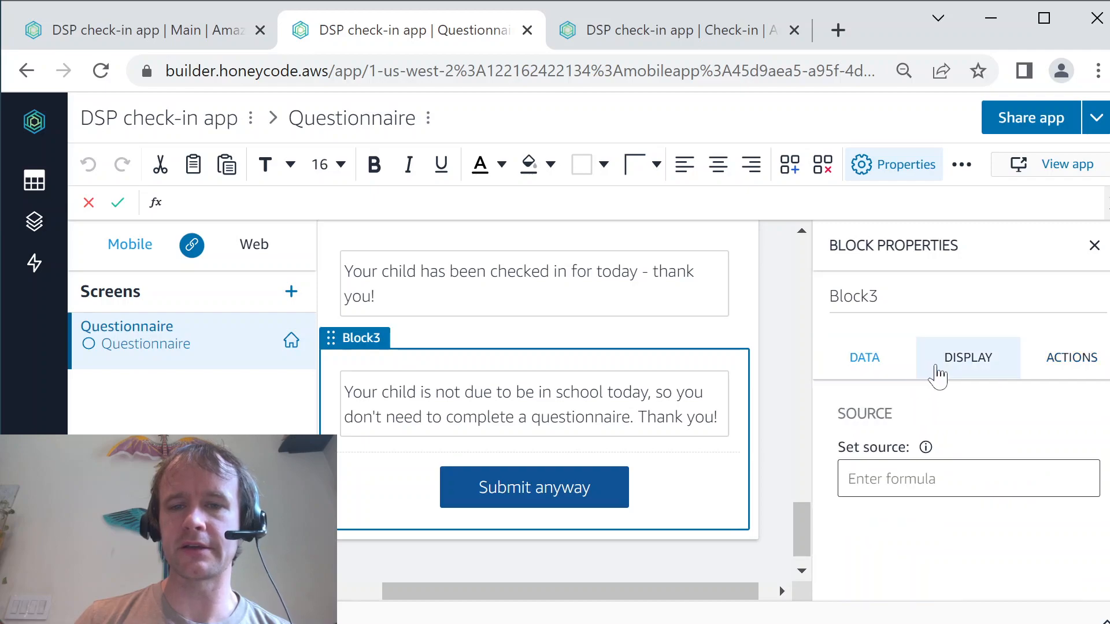
pyautogui.click(938, 373)
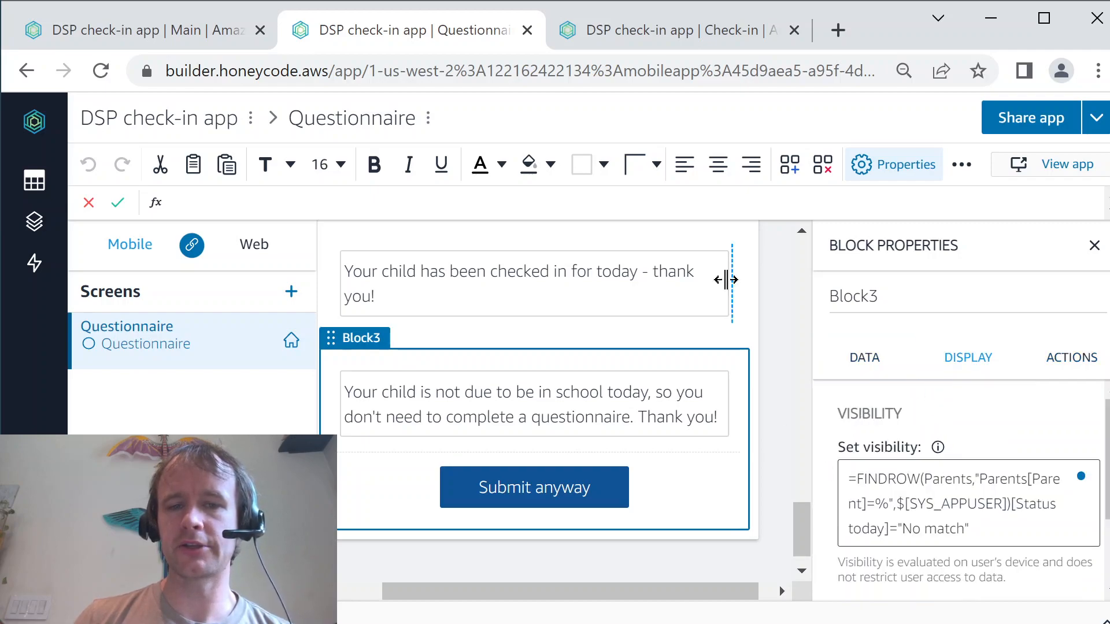
# Step: Examine the visibility formula of Block1, which holds the questionnaire's questions and result messages
pyautogui.scroll(3, 749, 368)
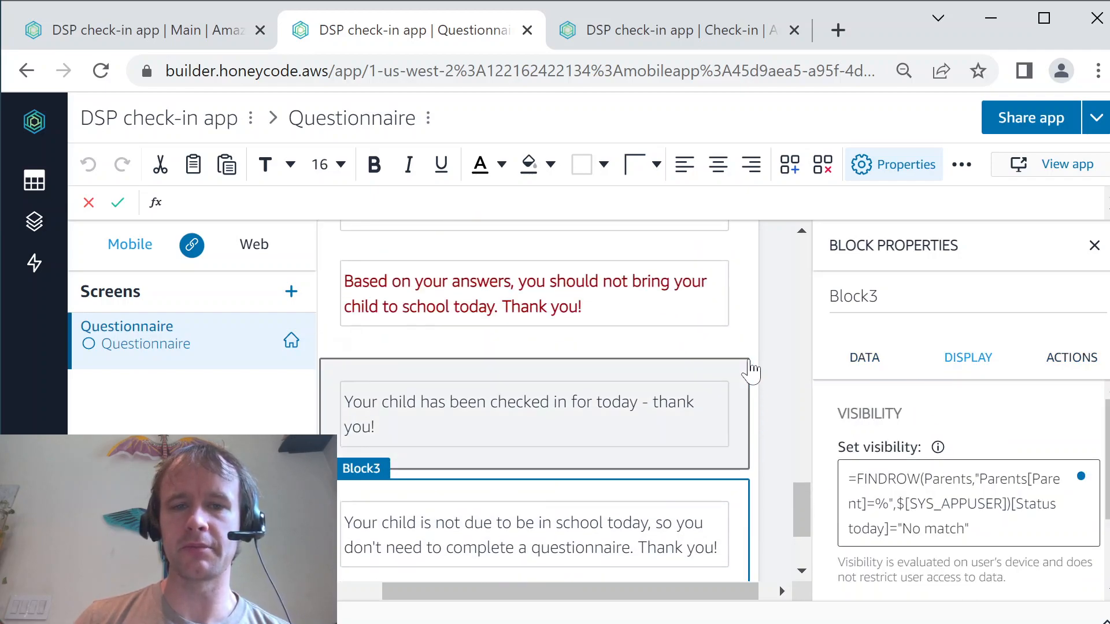
pyautogui.scroll(2, 751, 369)
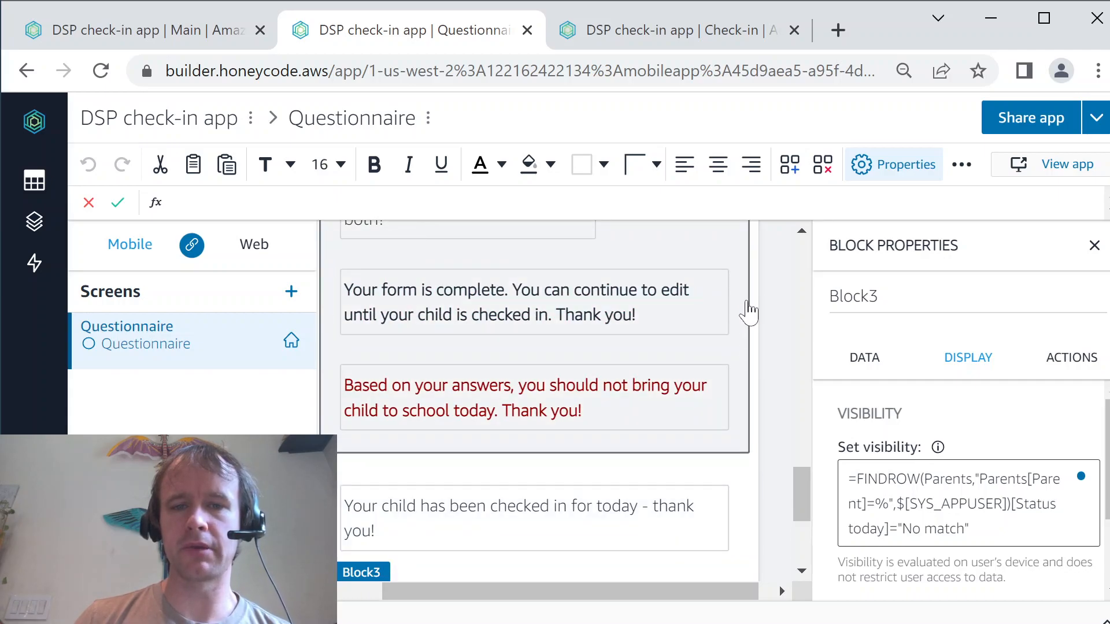
pyautogui.click(749, 312)
pyautogui.scroll(10, 749, 312)
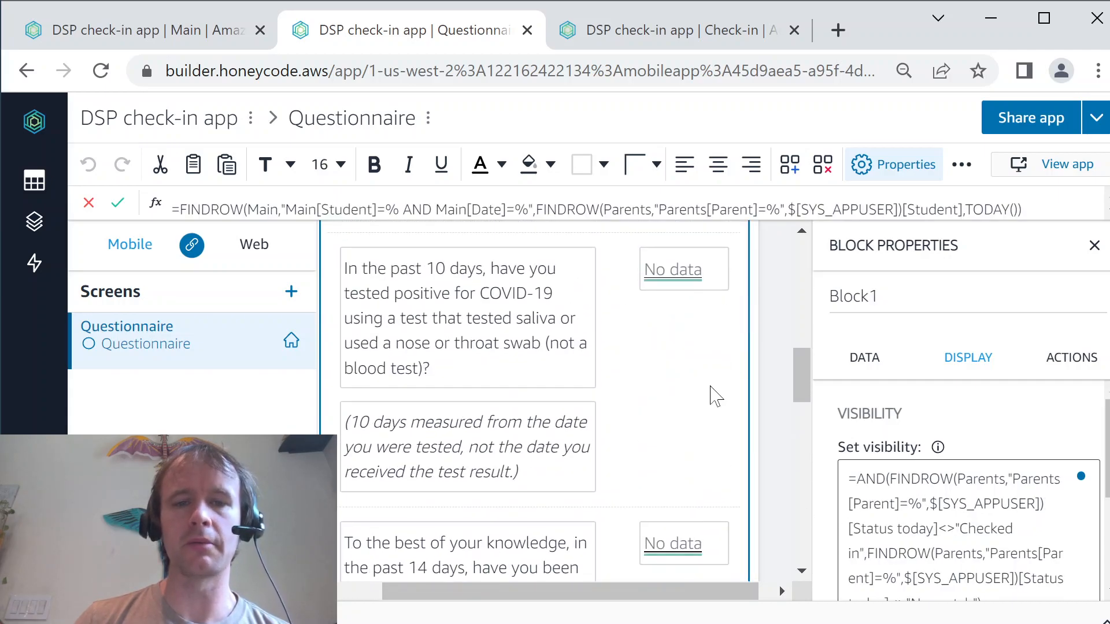
pyautogui.scroll(8, 728, 391)
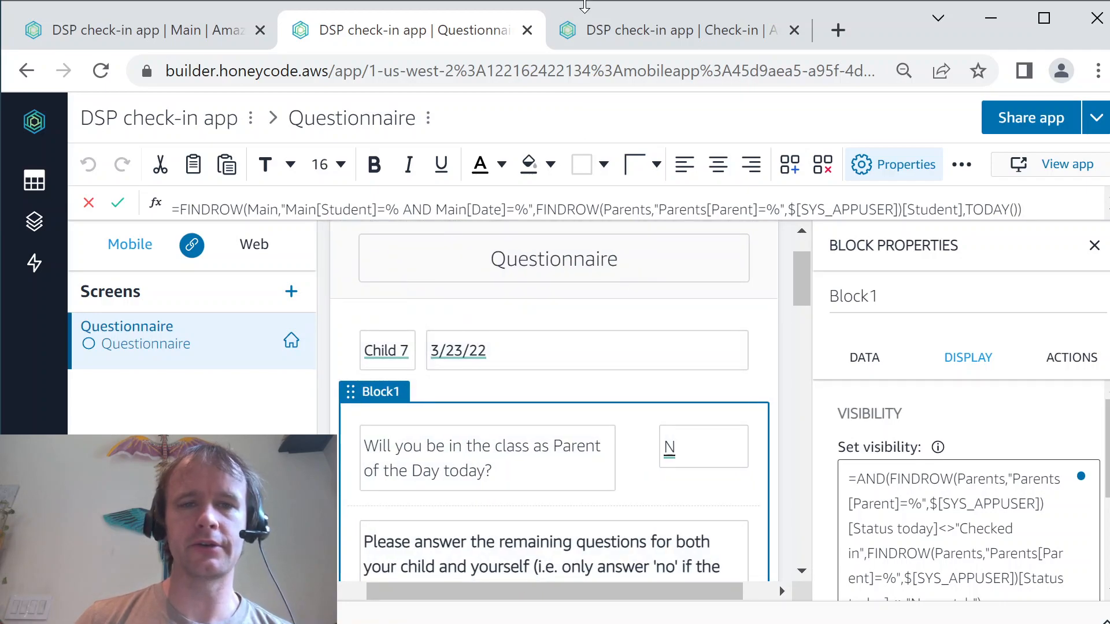
# Step: Switch to the Check-in app builder and examine the student list's source formula, including its date filter and sort order
pyautogui.click(657, 42)
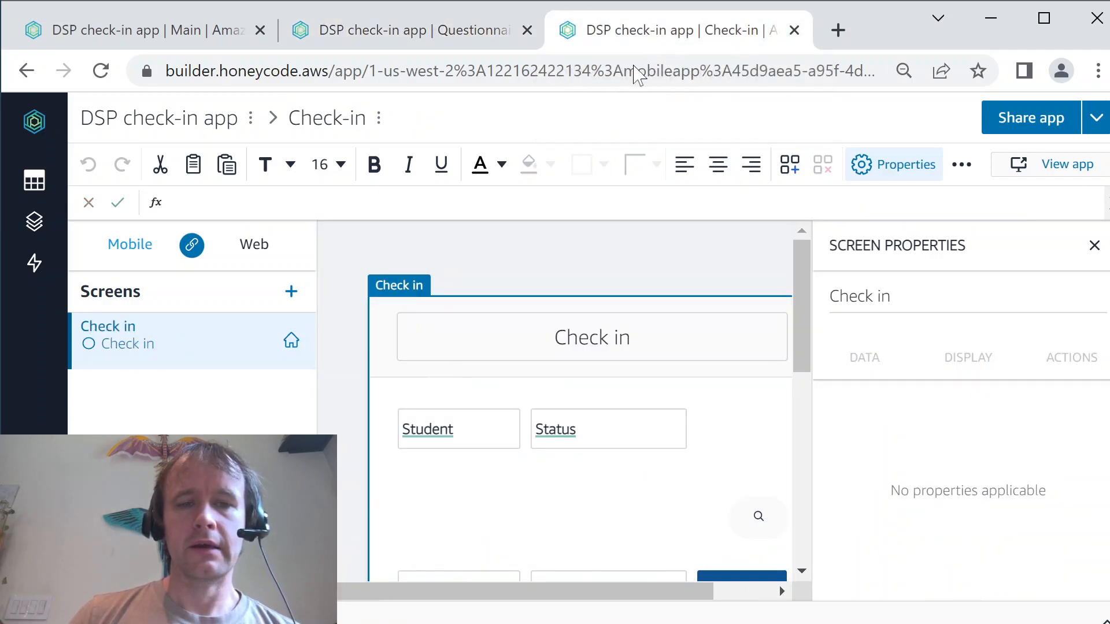
pyautogui.scroll(-5, 701, 277)
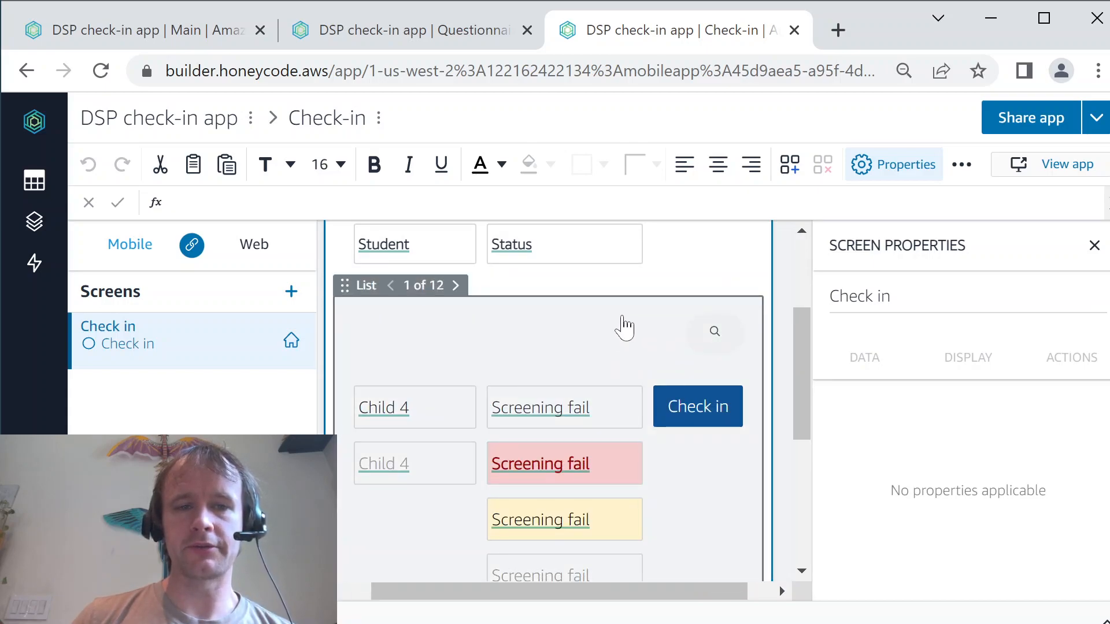
pyautogui.click(624, 327)
pyautogui.scroll(-2, 620, 336)
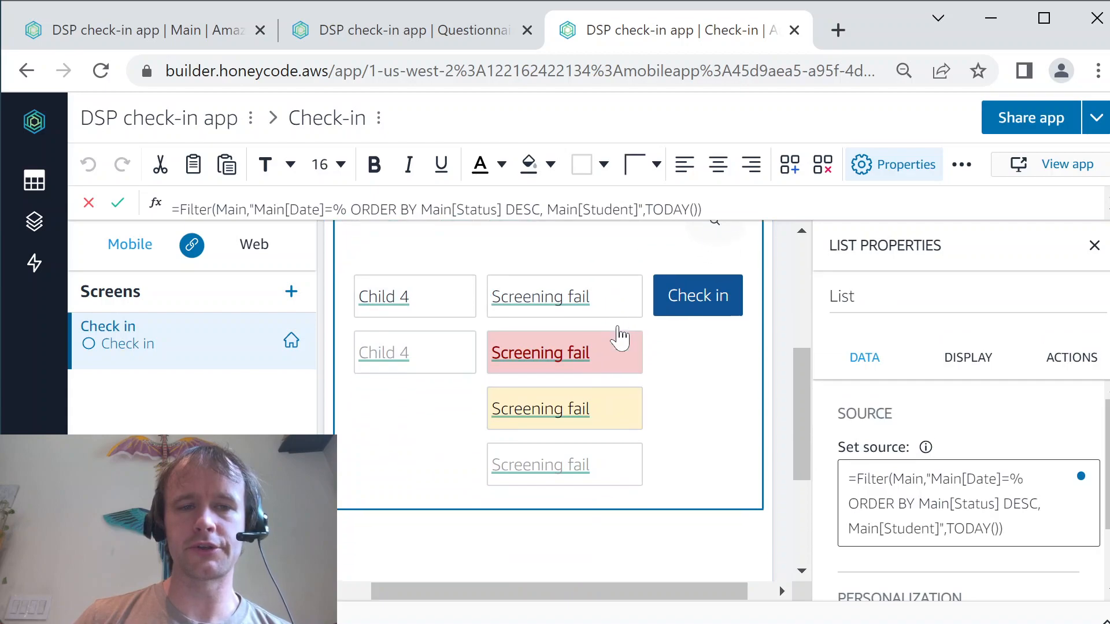
pyautogui.scroll(3, 618, 331)
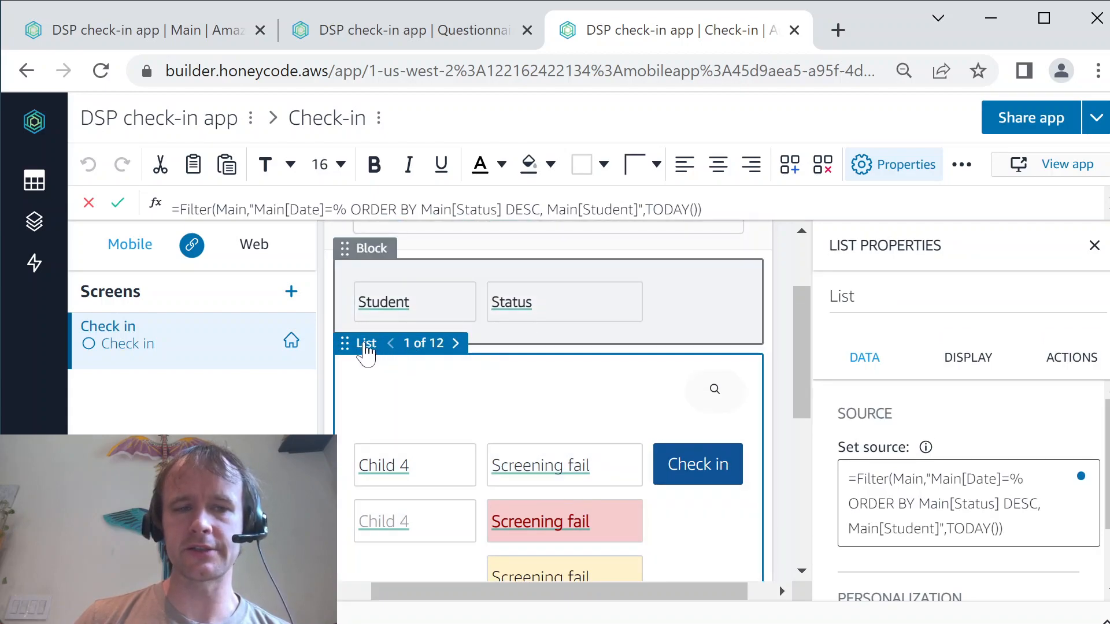
pyautogui.click(883, 480)
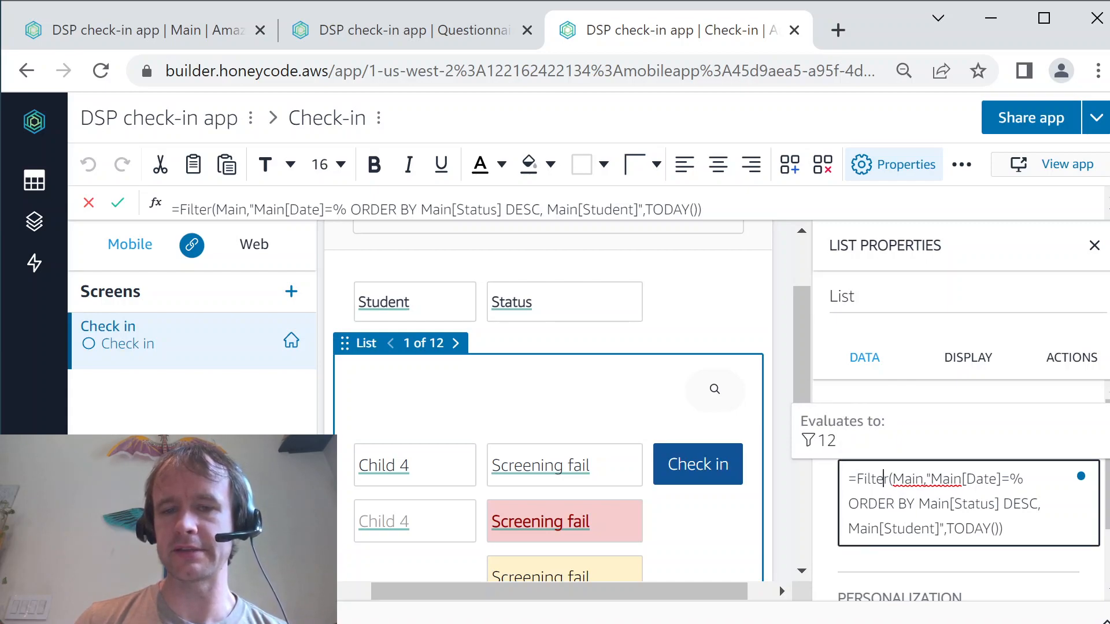
pyautogui.click(974, 529)
pyautogui.click(988, 504)
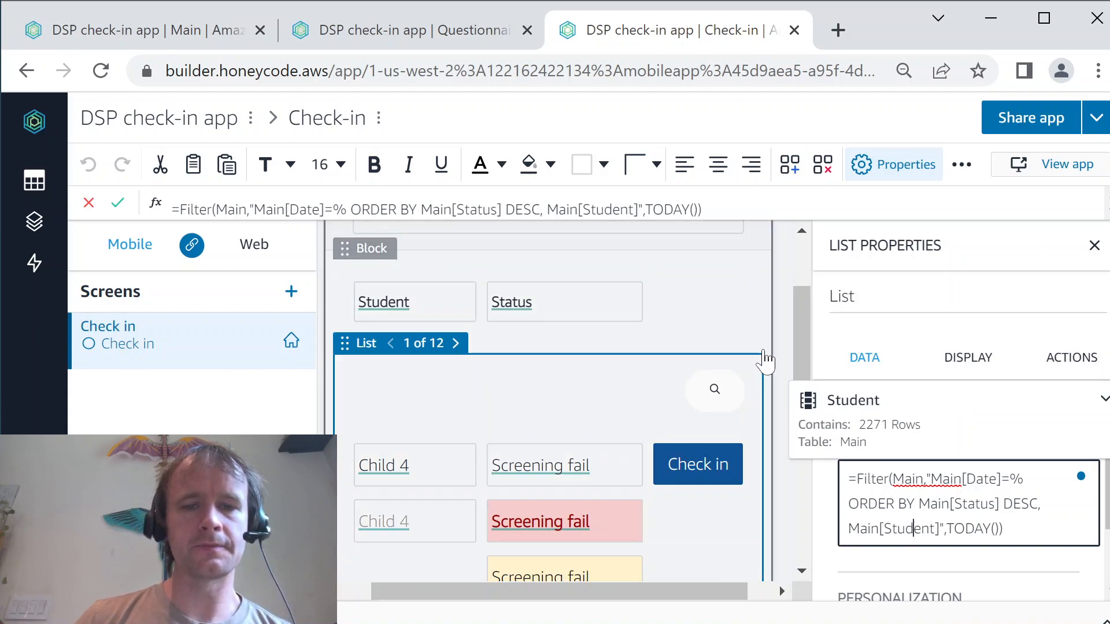
pyautogui.click(478, 362)
pyautogui.click(427, 364)
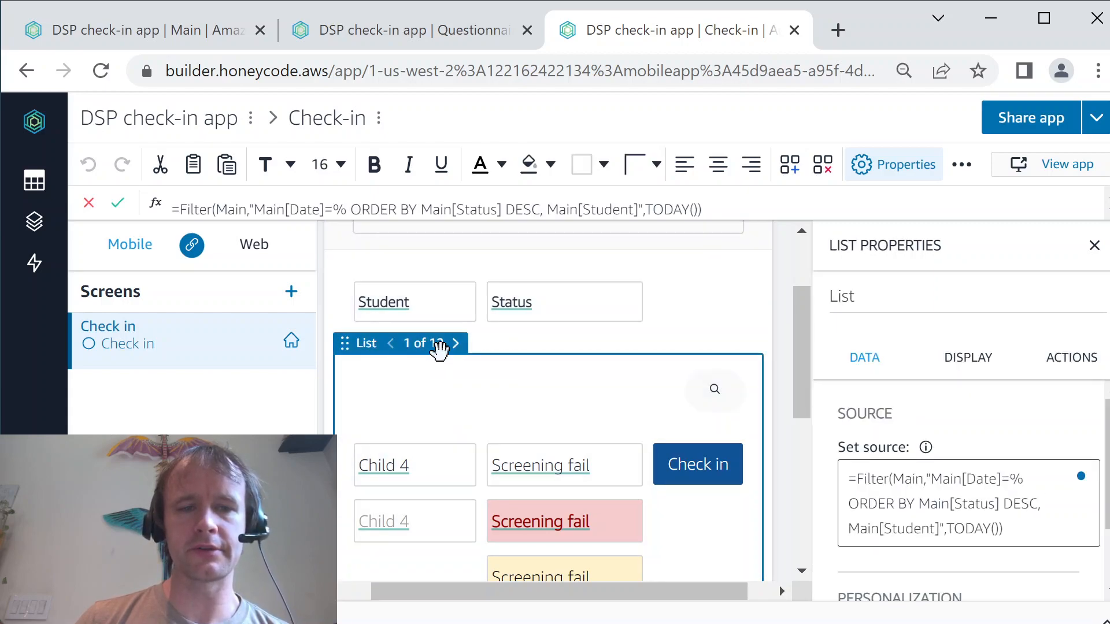
# Step: Examine the visibility formula of each of the four status content boxes in the student list
pyautogui.scroll(-3, 548, 399)
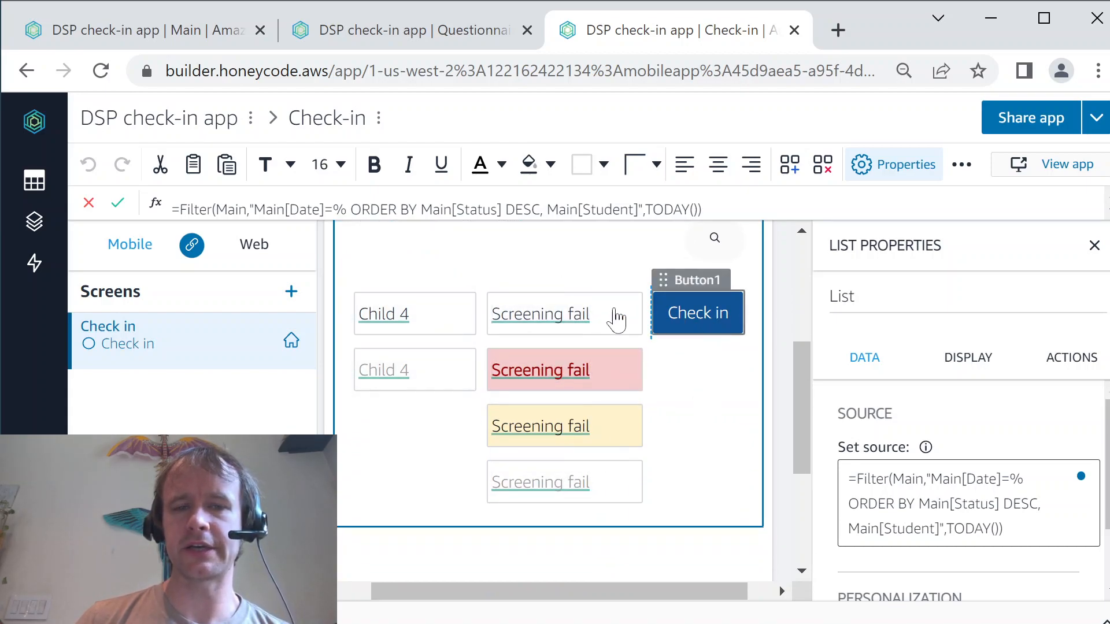
pyautogui.click(633, 500)
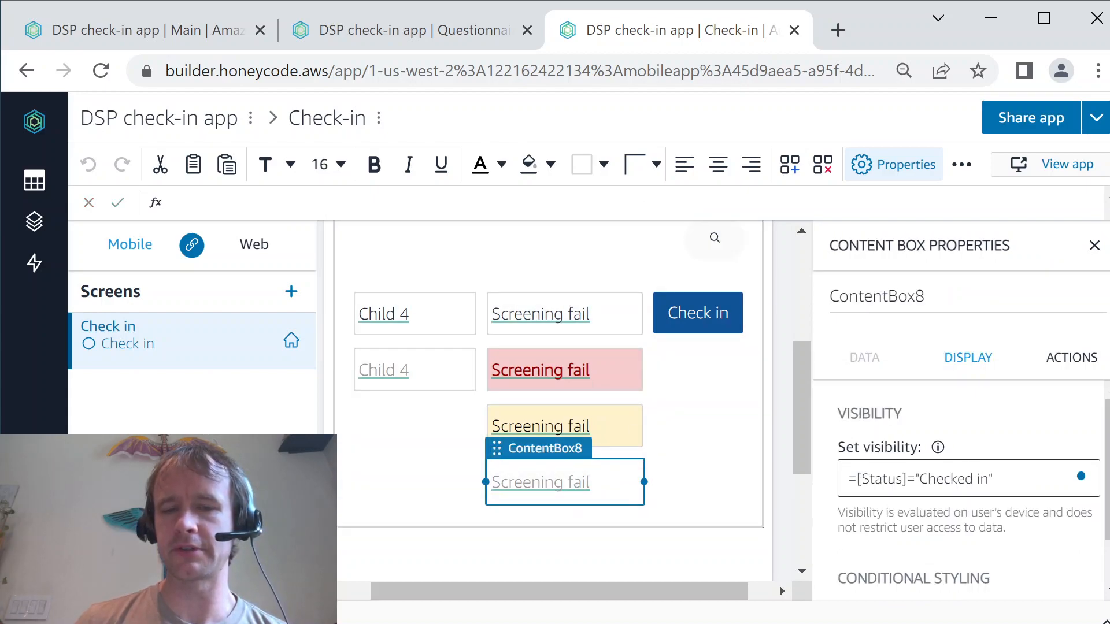
pyautogui.click(638, 435)
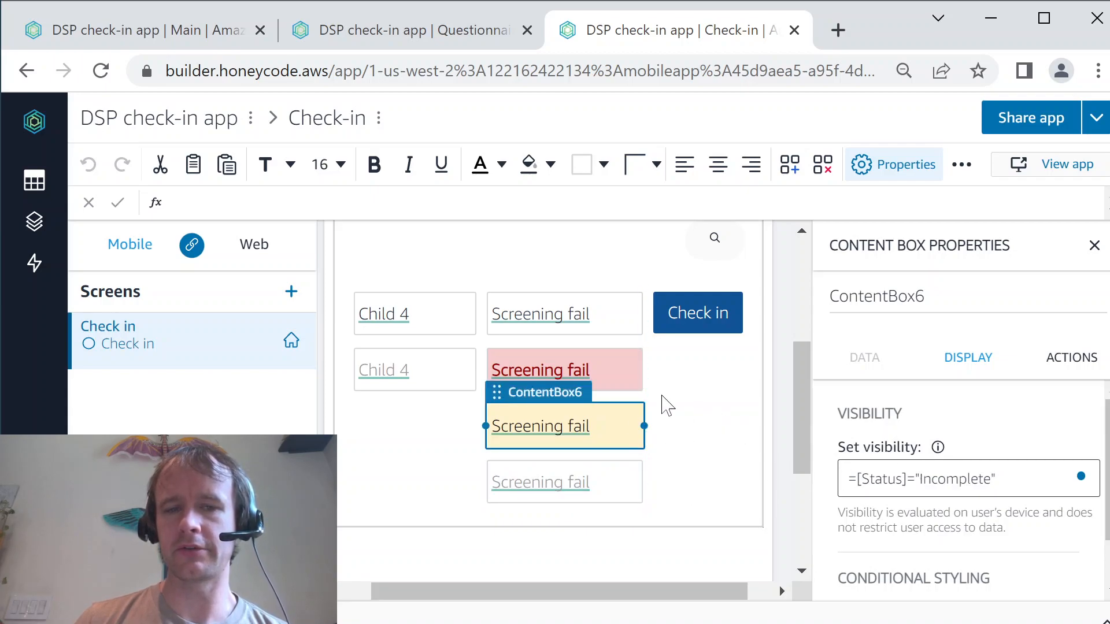
pyautogui.click(631, 383)
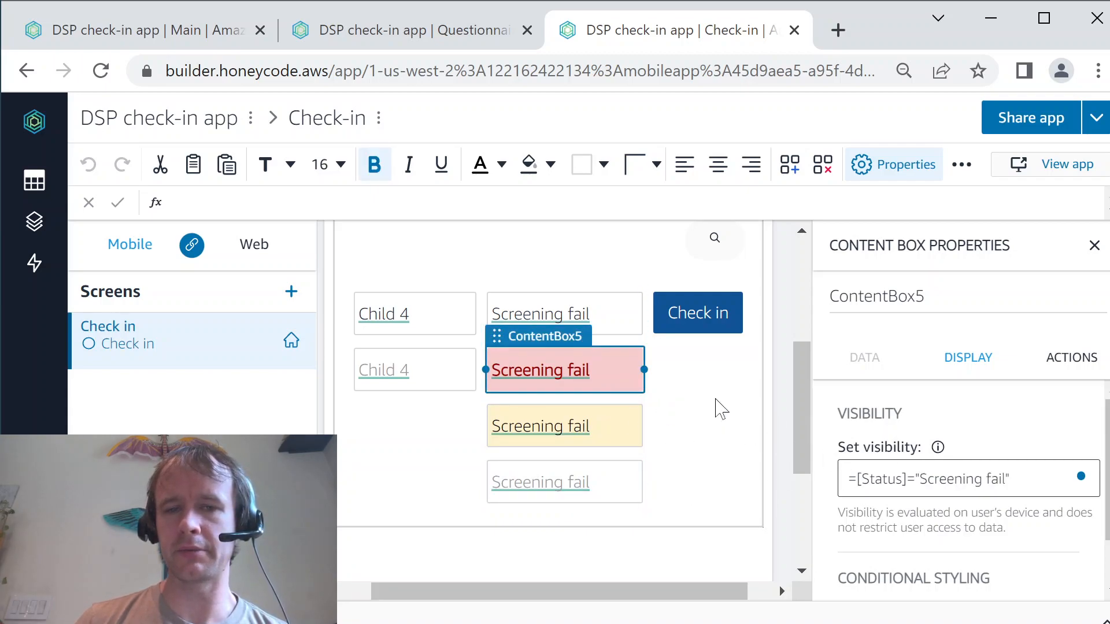
pyautogui.click(633, 324)
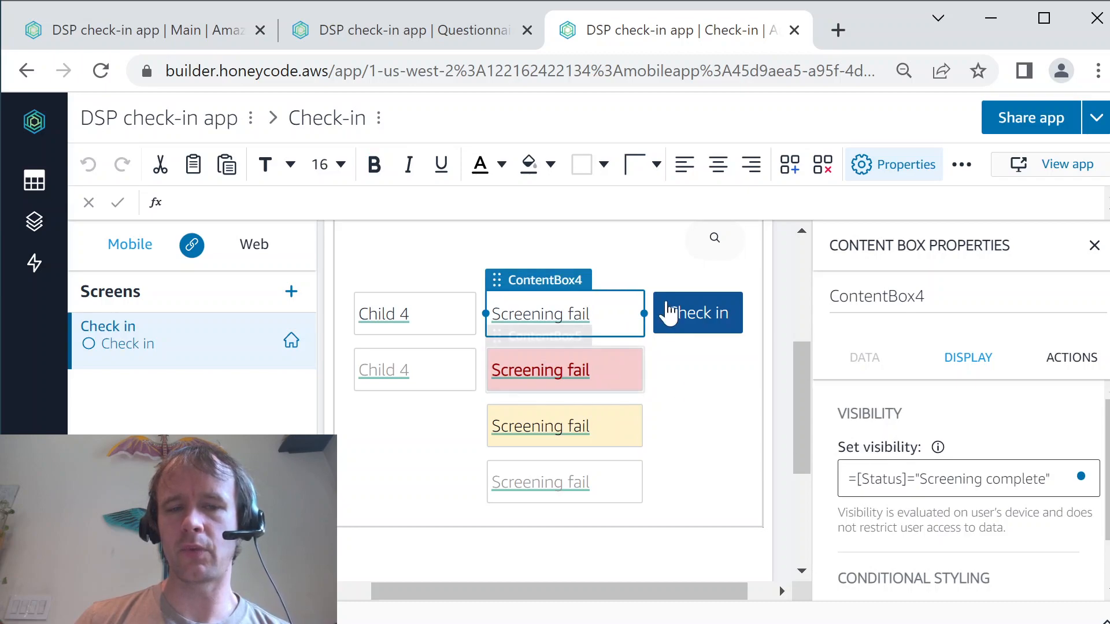
# Step: Open the live Check-in app window and review how each student's status and check-in option are displayed
pyautogui.click(724, 341)
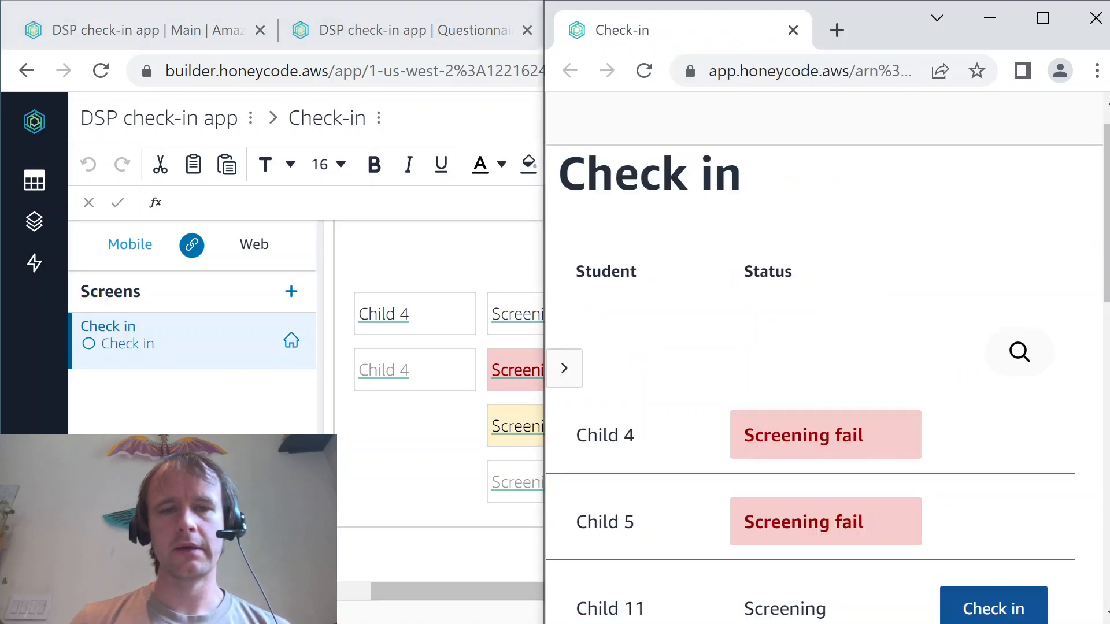
pyautogui.scroll(-1, 894, 305)
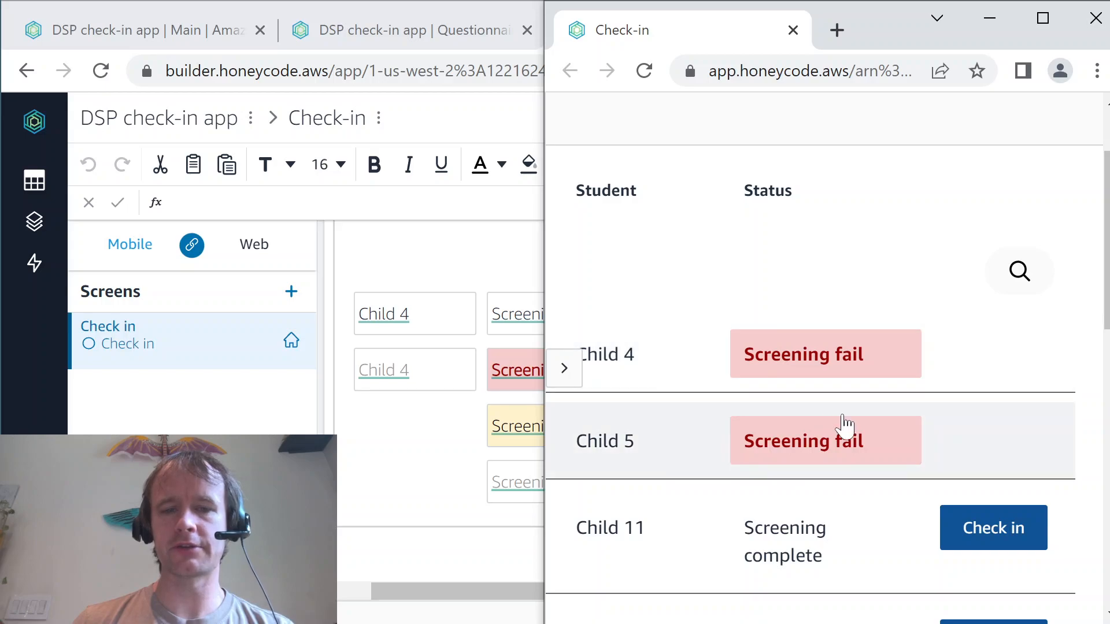
pyautogui.scroll(-2, 843, 426)
pyautogui.scroll(1, 844, 427)
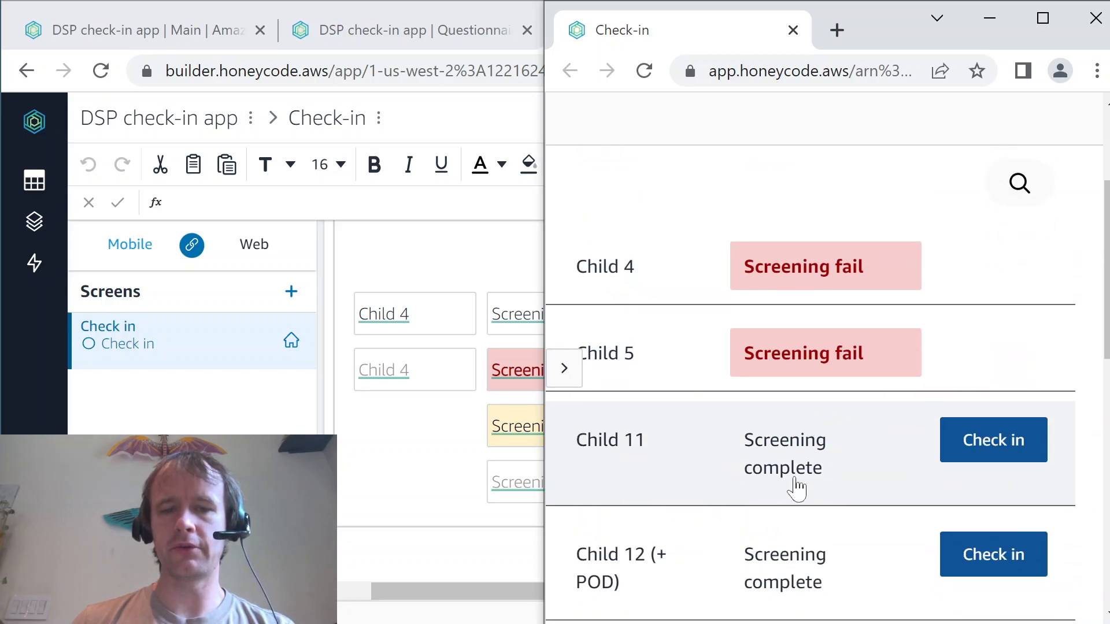
pyautogui.scroll(-10, 872, 511)
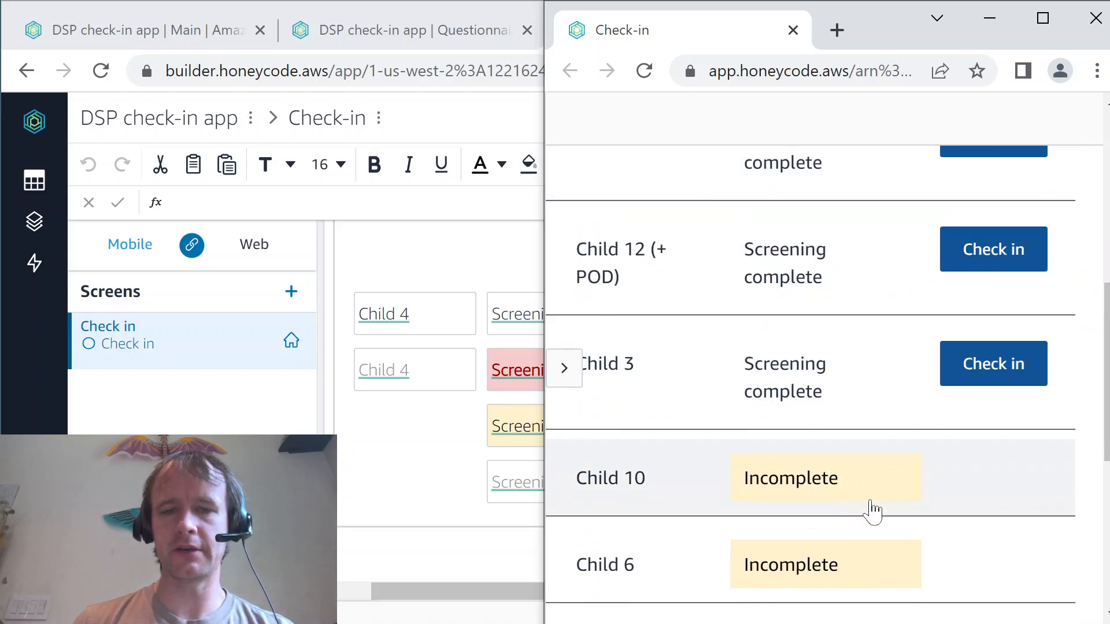
pyautogui.scroll(-3, 737, 446)
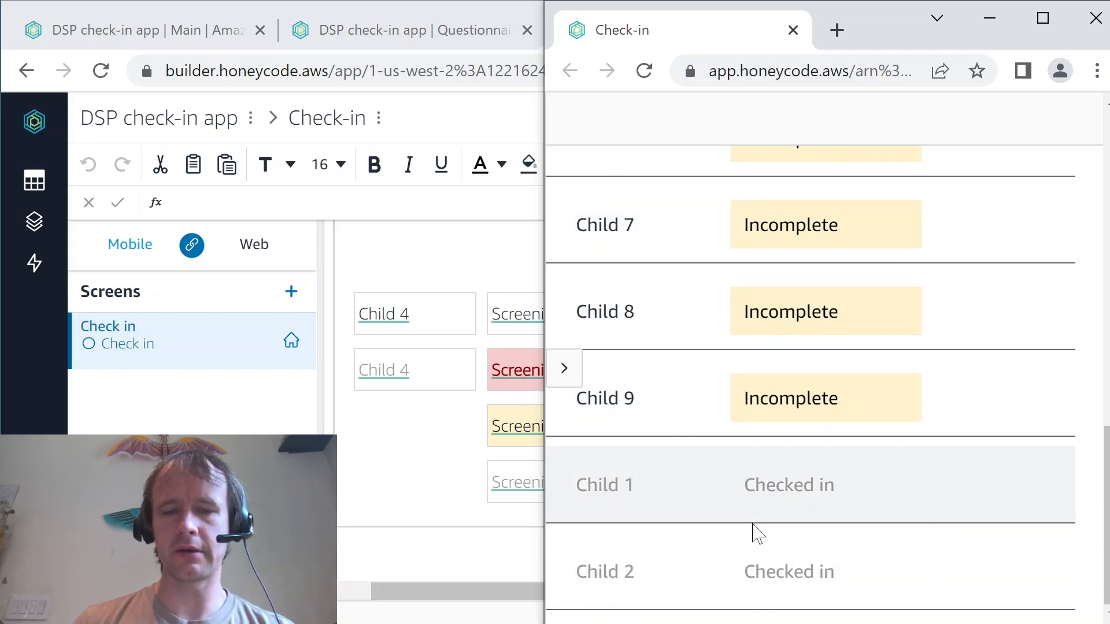
# Step: Check in Child 3 in the live Check-in app and review the updated student list
pyautogui.scroll(8, 793, 505)
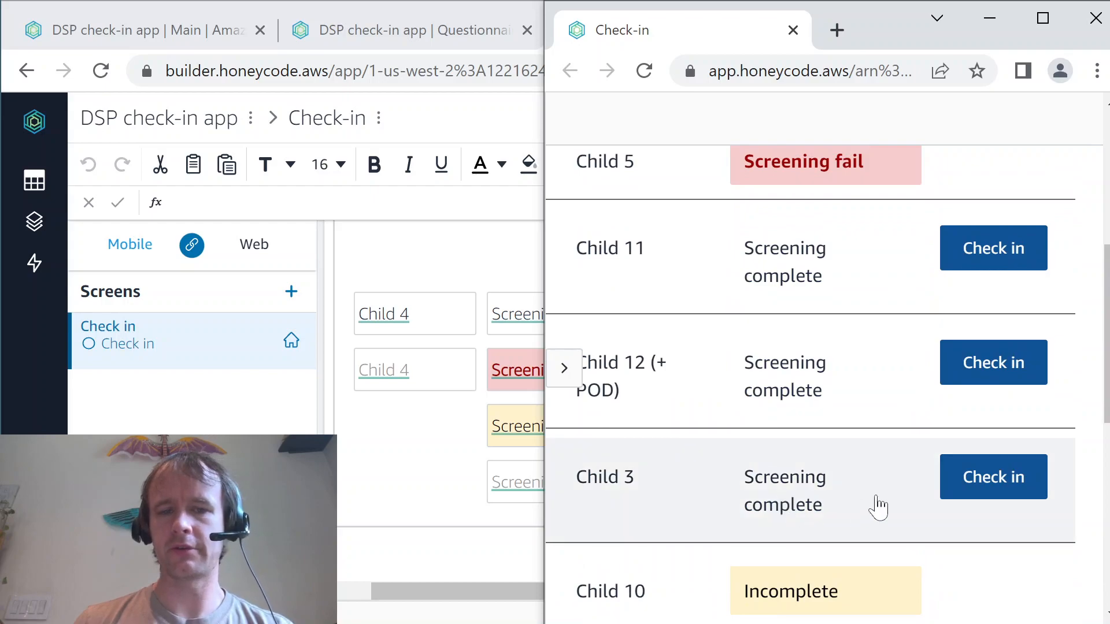
pyautogui.click(1002, 484)
pyautogui.scroll(-5, 875, 470)
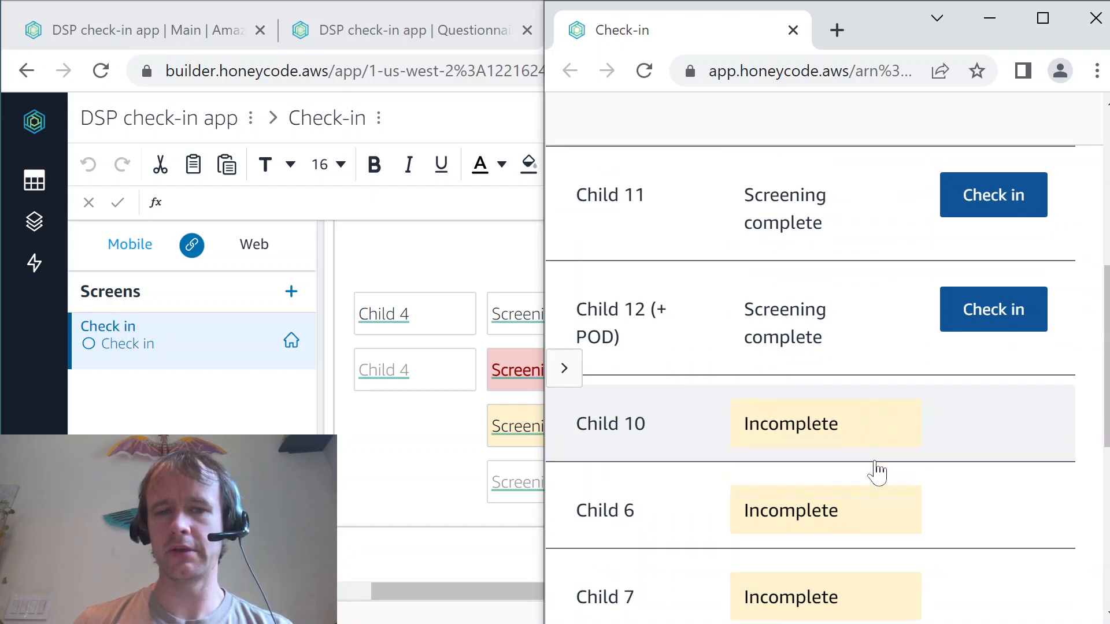
pyautogui.scroll(9, 873, 517)
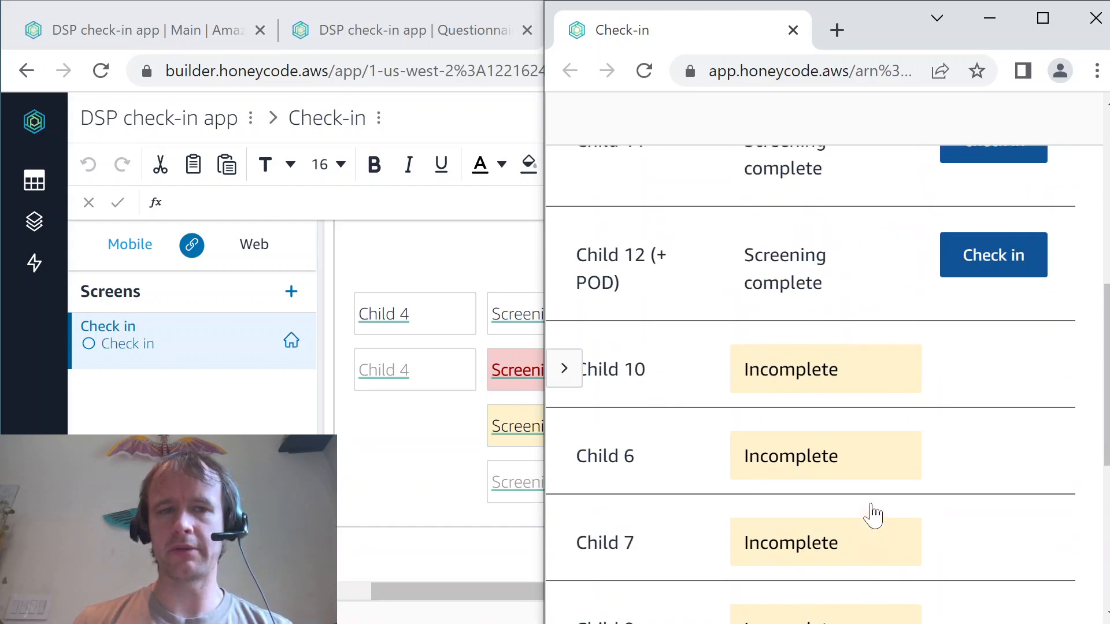
# Step: Switch to the Main table and examine the Checked in by, Check in time and Status values in Child 3's row for 3/23/22
pyautogui.click(153, 30)
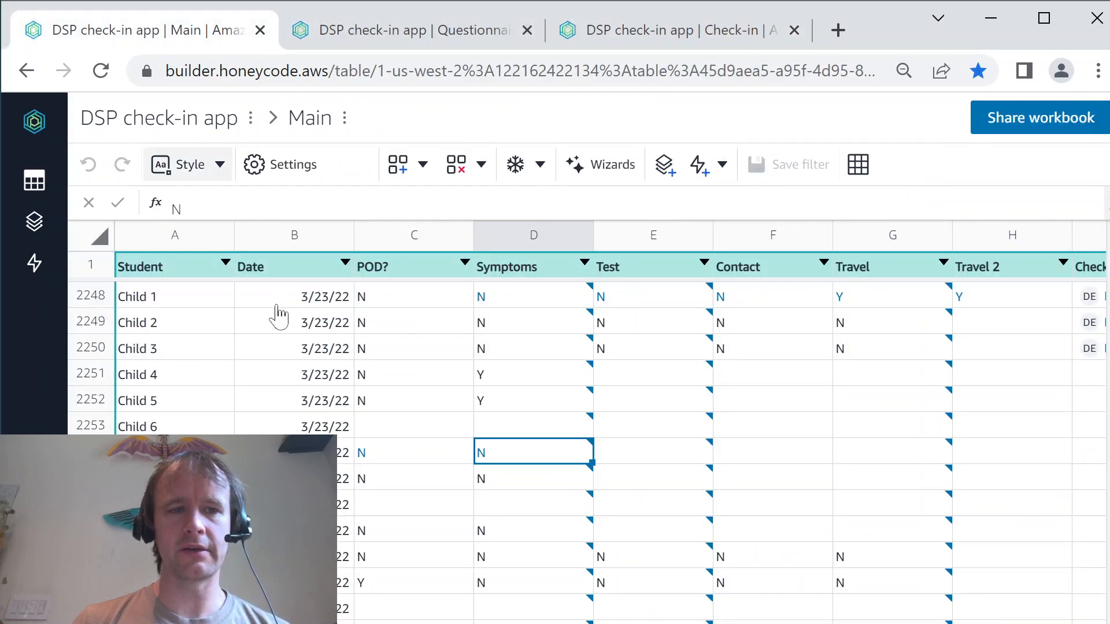
pyautogui.click(204, 359)
pyautogui.hotkey('ctrl', 'Right')
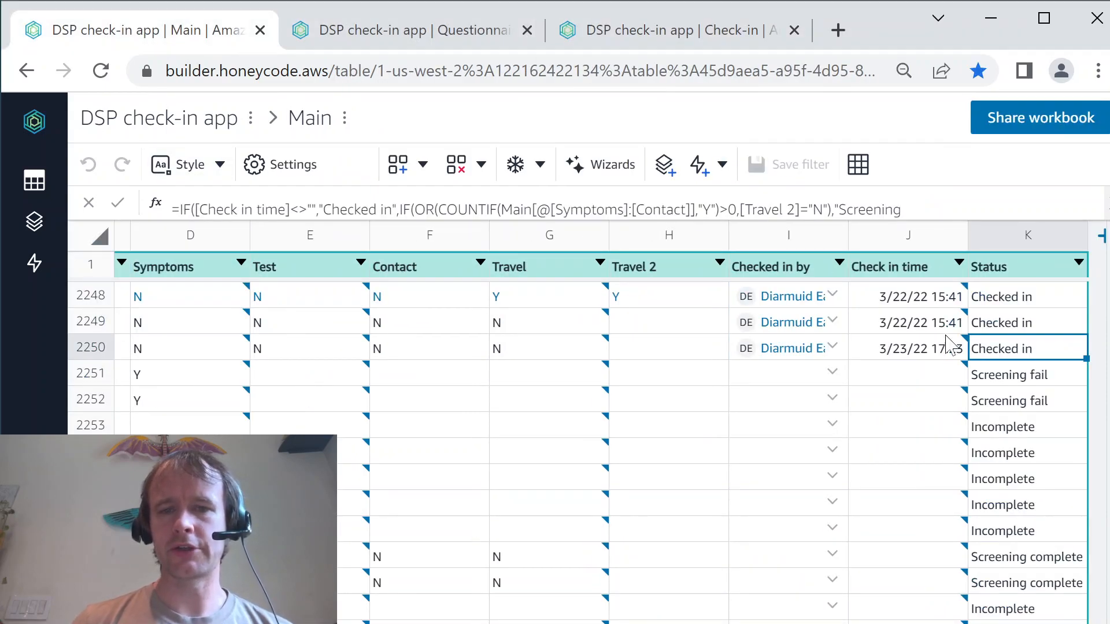
pyautogui.click(922, 356)
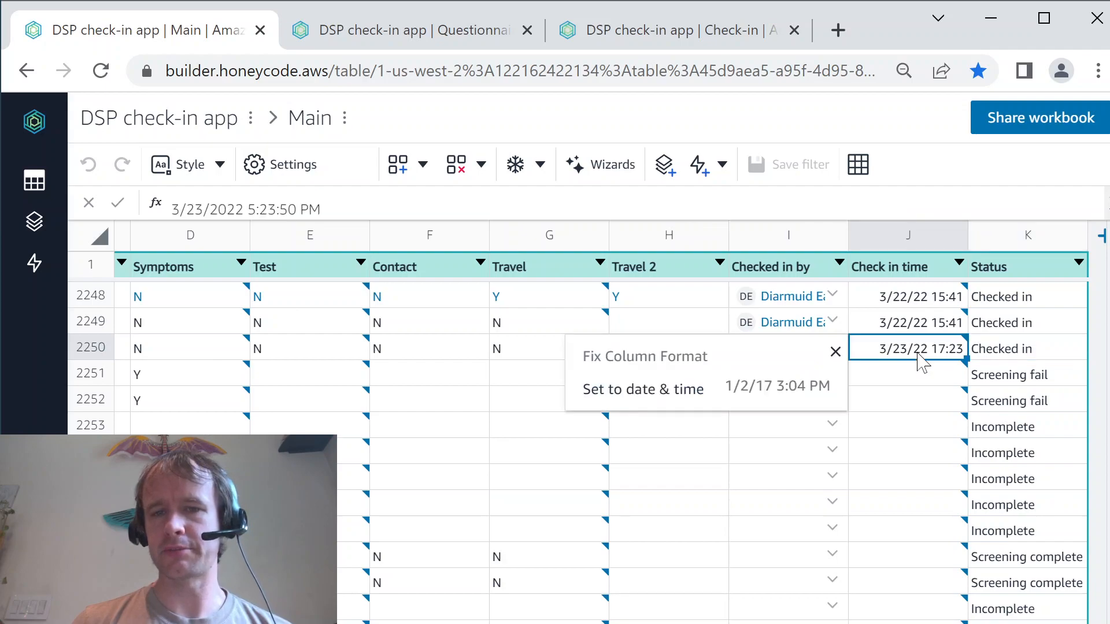
pyautogui.click(946, 385)
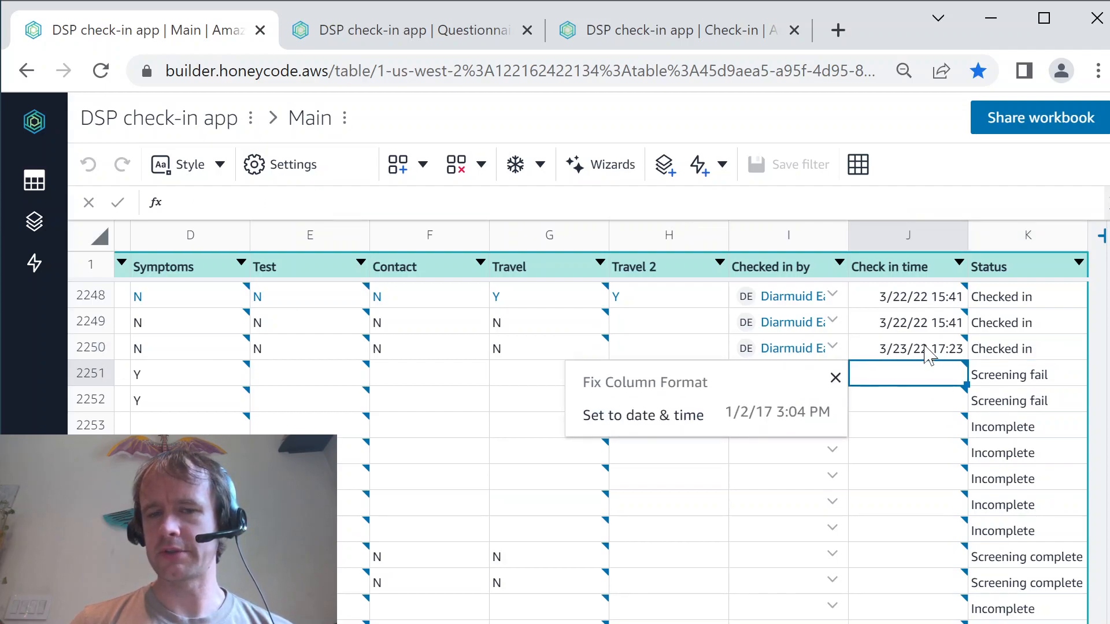
pyautogui.click(927, 354)
pyautogui.press('Left')
pyautogui.press('Left')
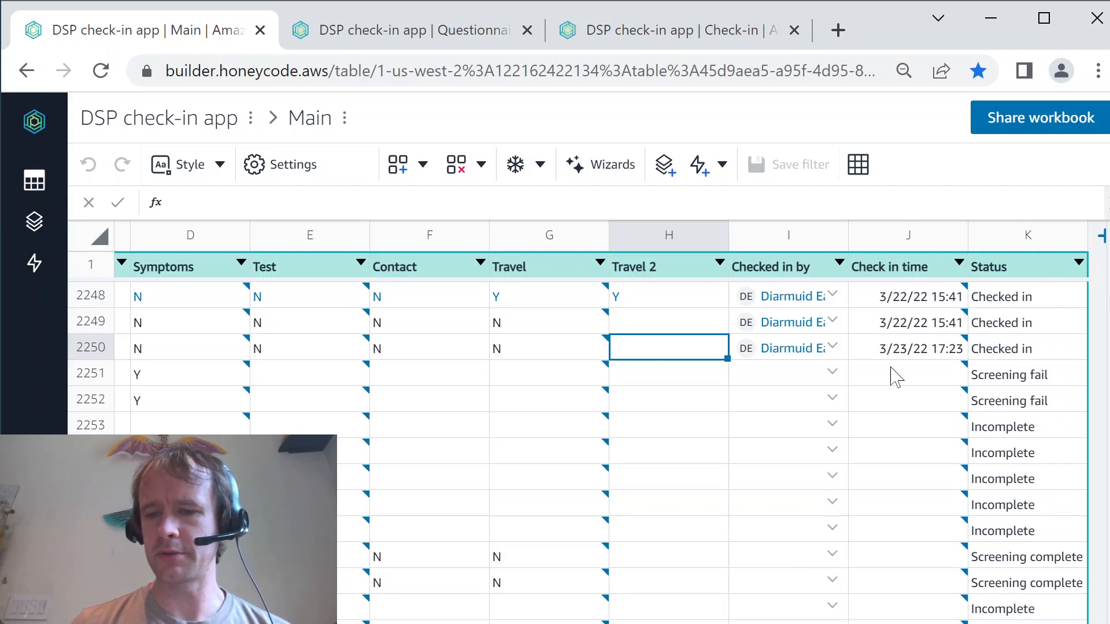
pyautogui.press('Right')
pyautogui.press('Right')
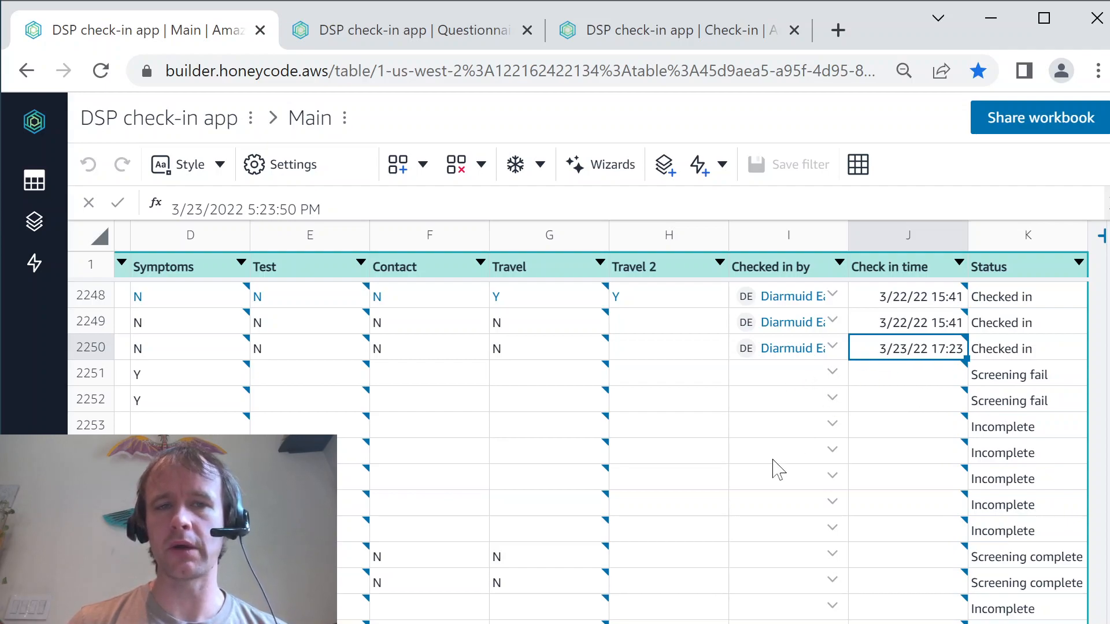
# Step: Bring up the live Questionnaire window beside the live Check-in window so both student views can be compared
pyautogui.hotkey('alt', 'Tab')
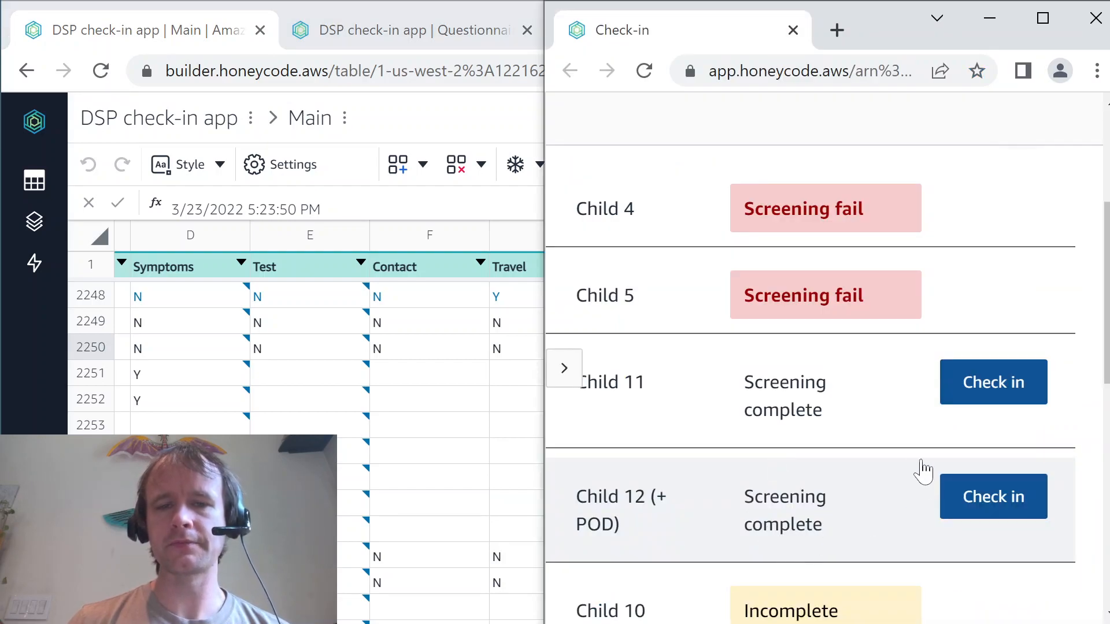
pyautogui.scroll(1, 855, 416)
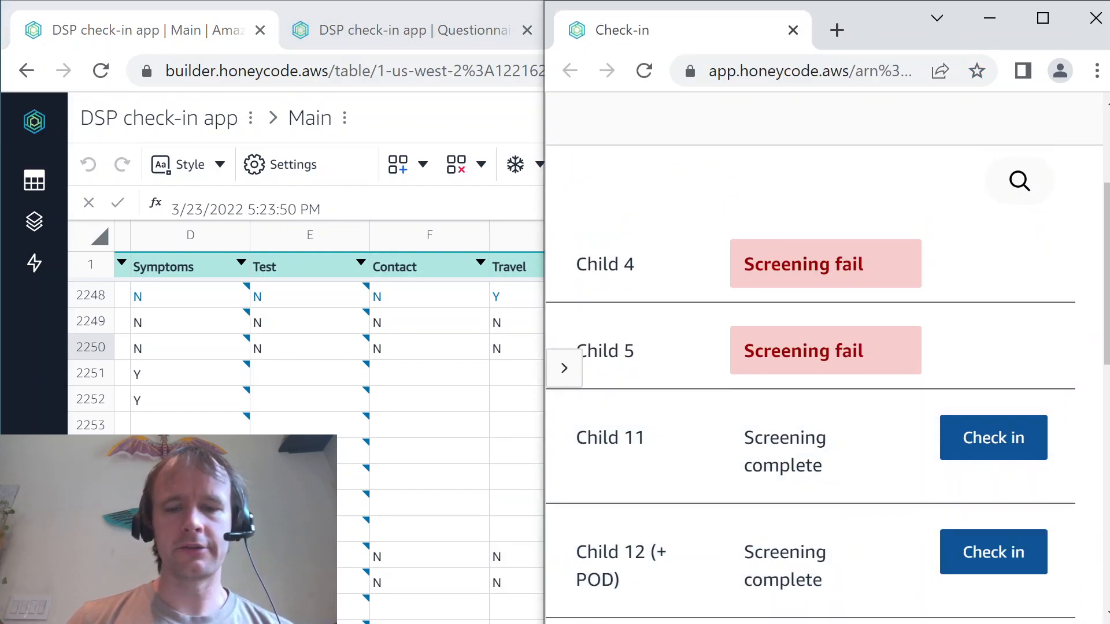
pyautogui.hotkey('alt', 'Tab')
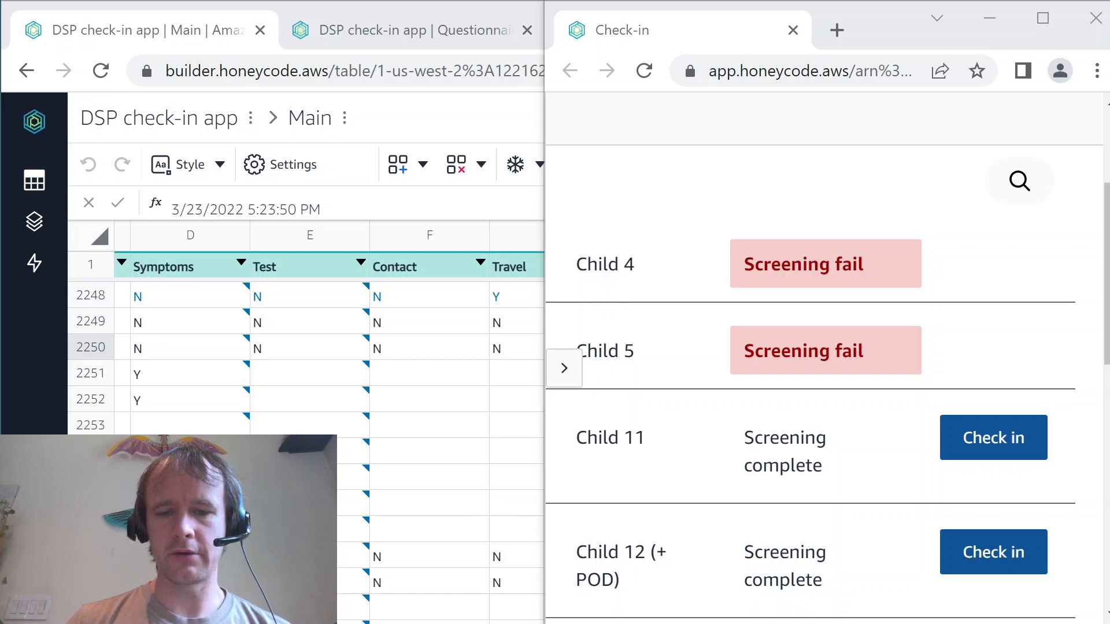
pyautogui.hotkey('alt', 'Tab')
pyautogui.moveTo(689, 27); pyautogui.dragTo(336, 22)
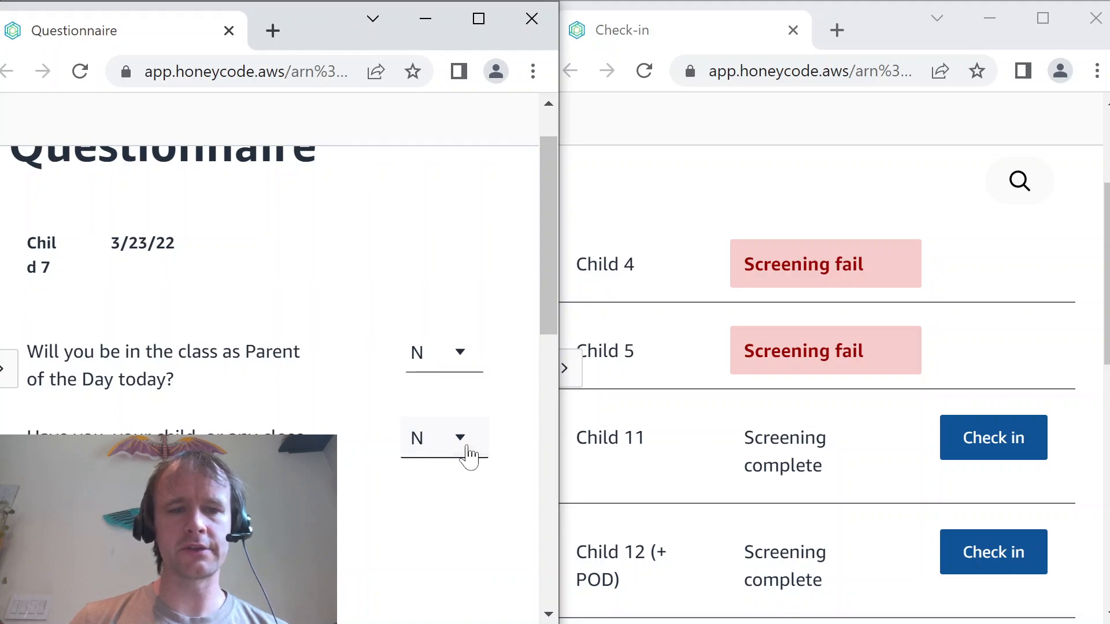
# Step: Set the symptoms answer to Y in Child 7's 3/23/22 questionnaire and view the live Check-in list
pyautogui.click(469, 453)
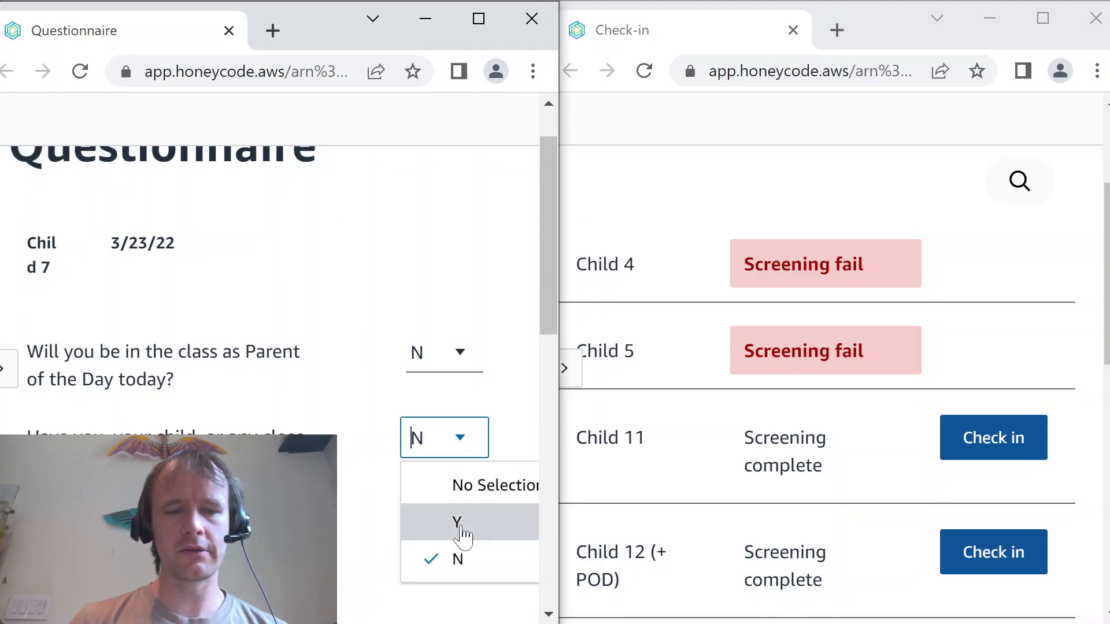
pyautogui.click(461, 528)
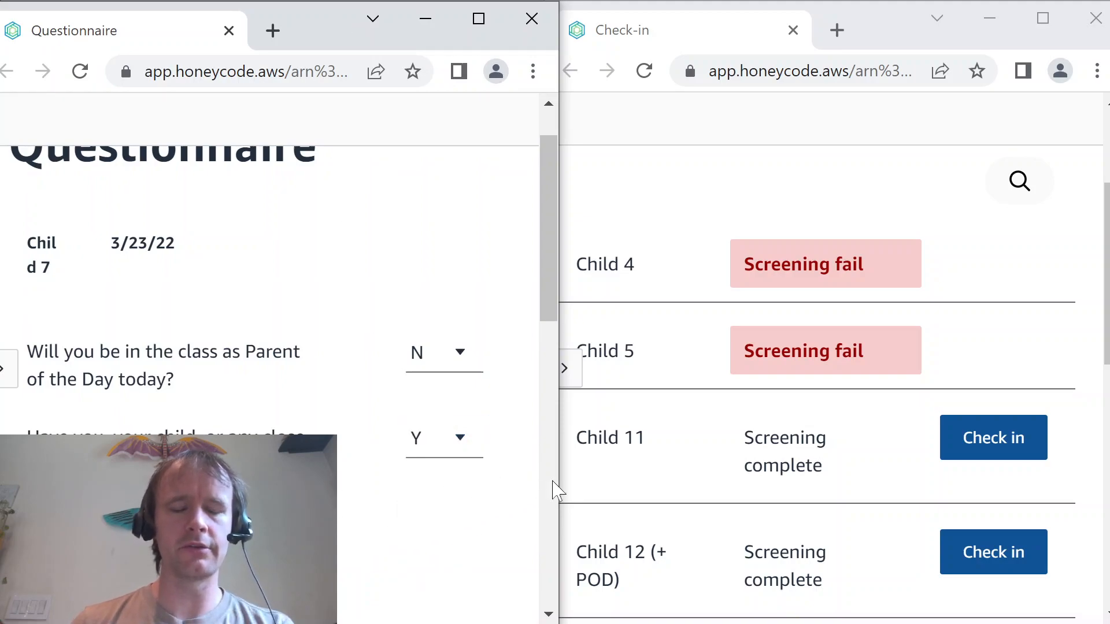
pyautogui.click(932, 209)
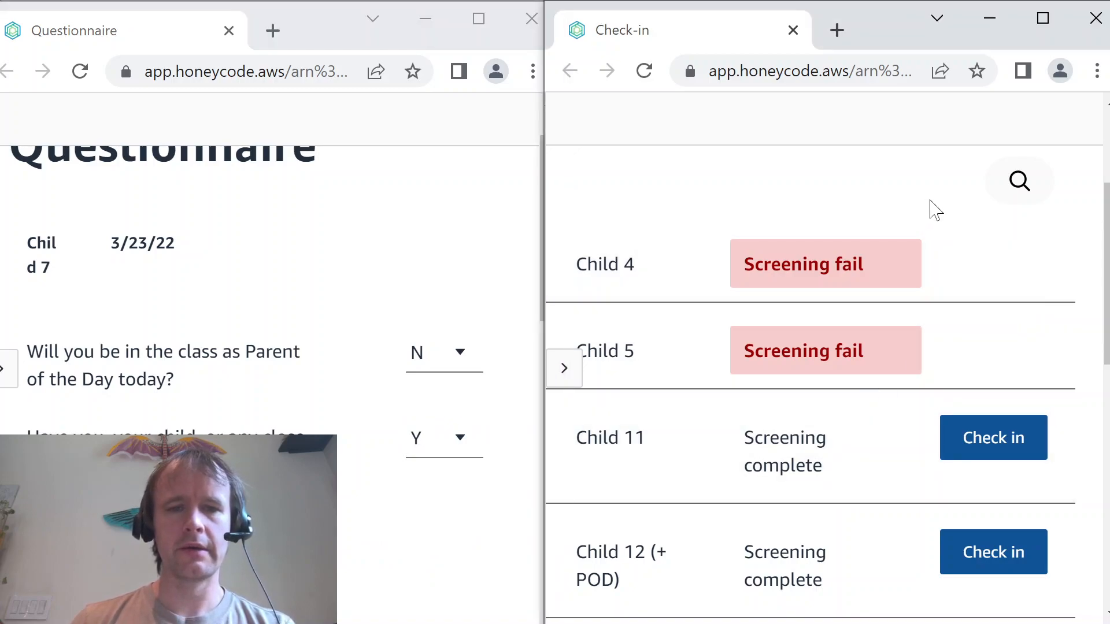
pyautogui.scroll(-1, 932, 209)
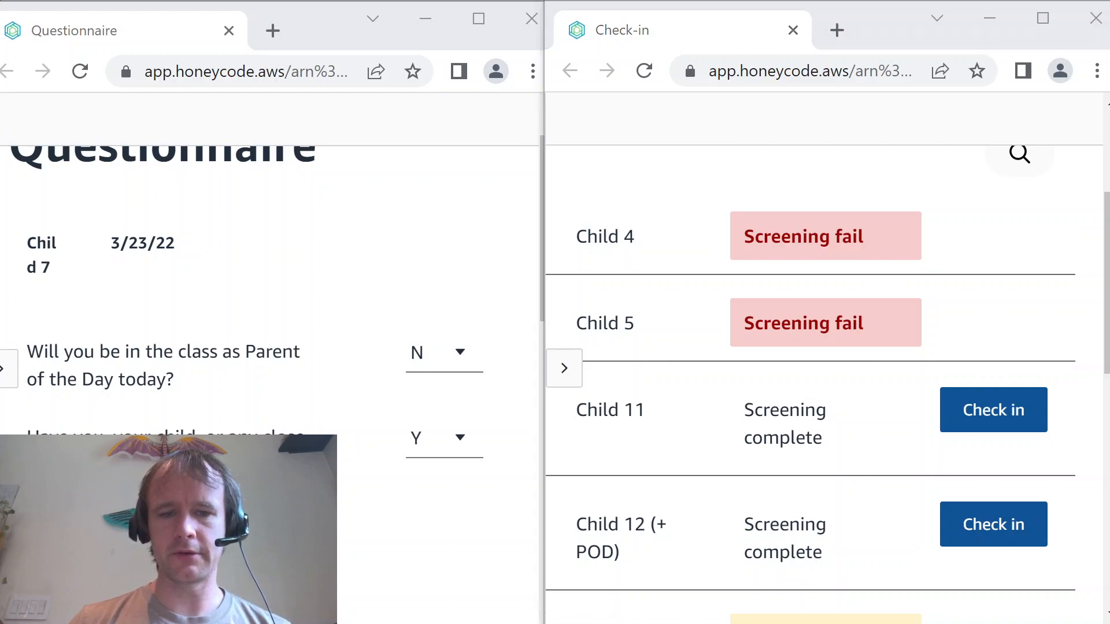
# Step: Locate Child 7's 3/23/22 row in the Main table, examine its Symptoms answer, and review Child 7's status in the live Check-in app
pyautogui.hotkey('alt', 'Tab')
pyautogui.click(396, 376)
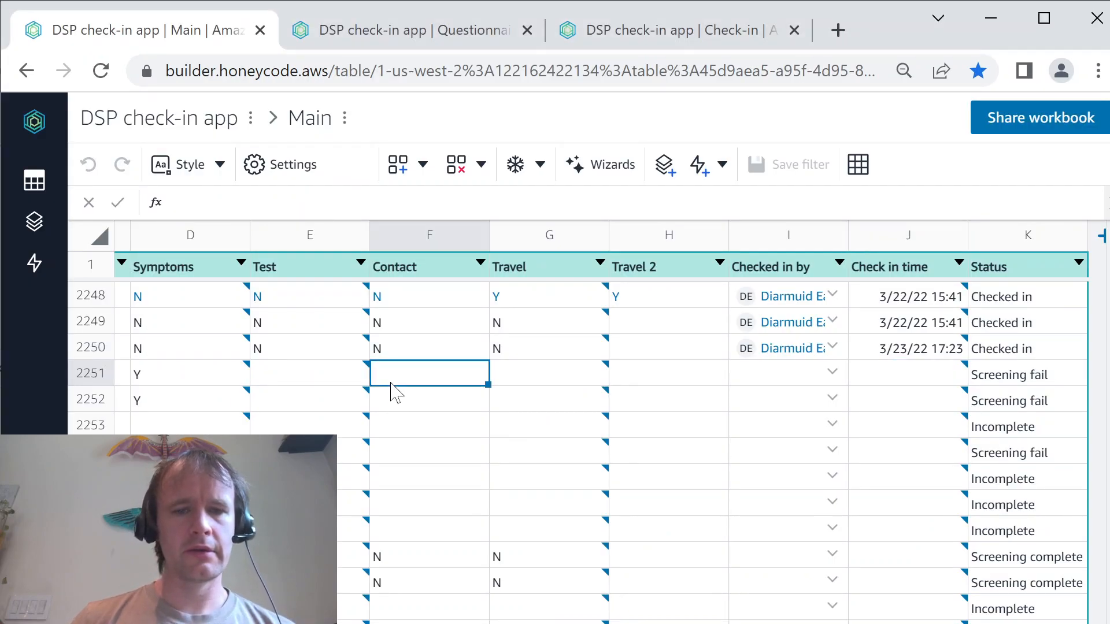
pyautogui.press('Left')
pyautogui.press('Left')
pyautogui.press('Left')
pyautogui.press('Left')
pyautogui.press('Left')
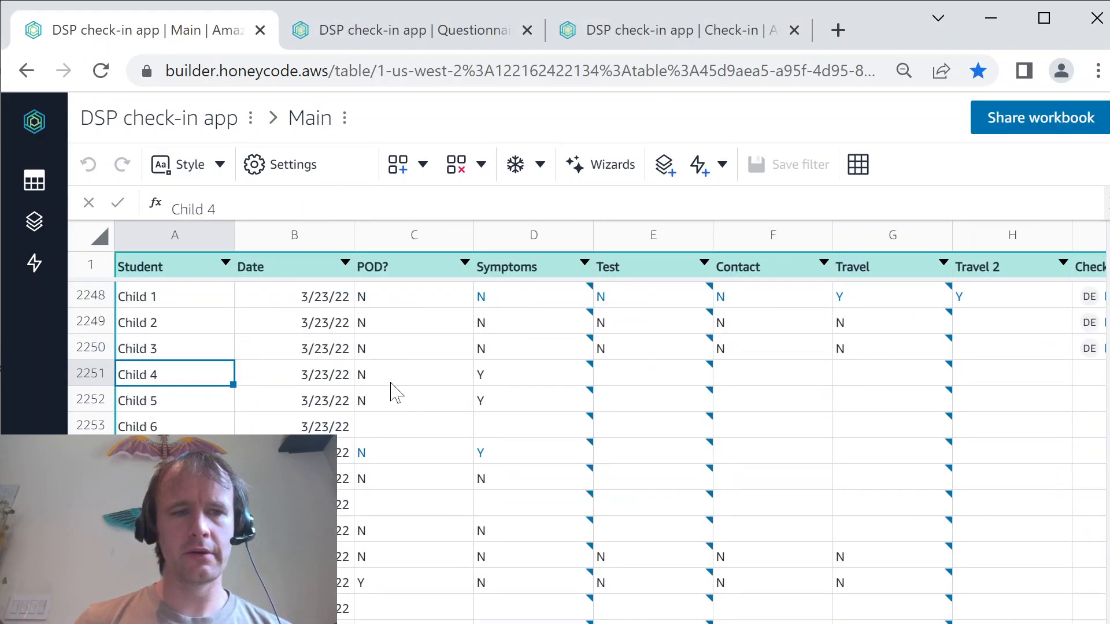
pyautogui.press('Down')
pyautogui.press('Down')
pyautogui.press('Down')
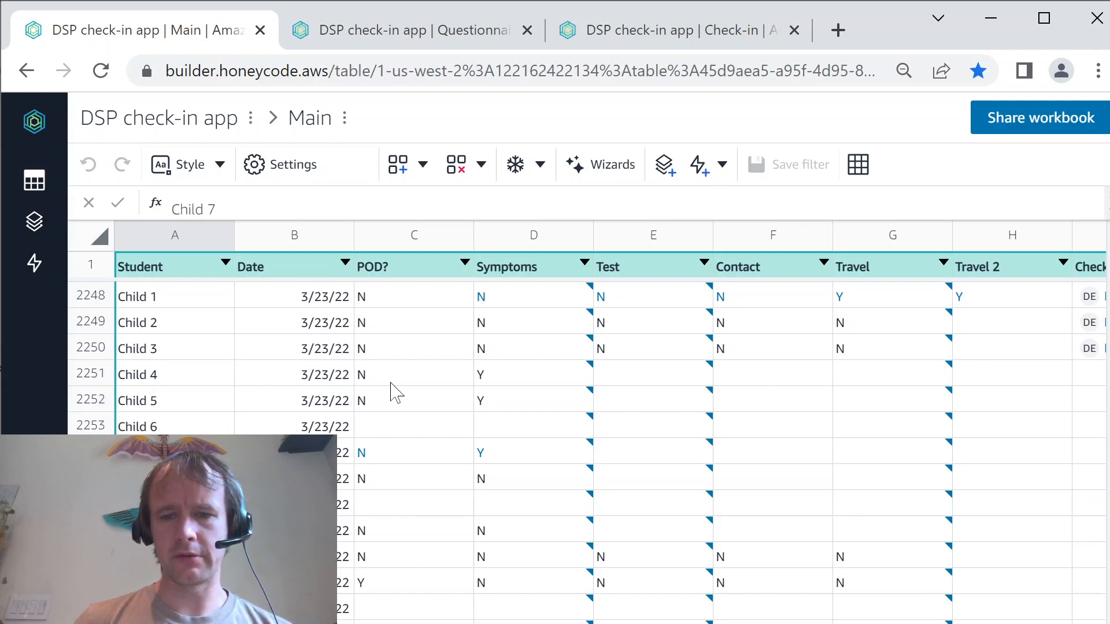
pyautogui.press('Down')
pyautogui.press('Down')
pyautogui.press('Down')
pyautogui.press('Down')
pyautogui.press('Down')
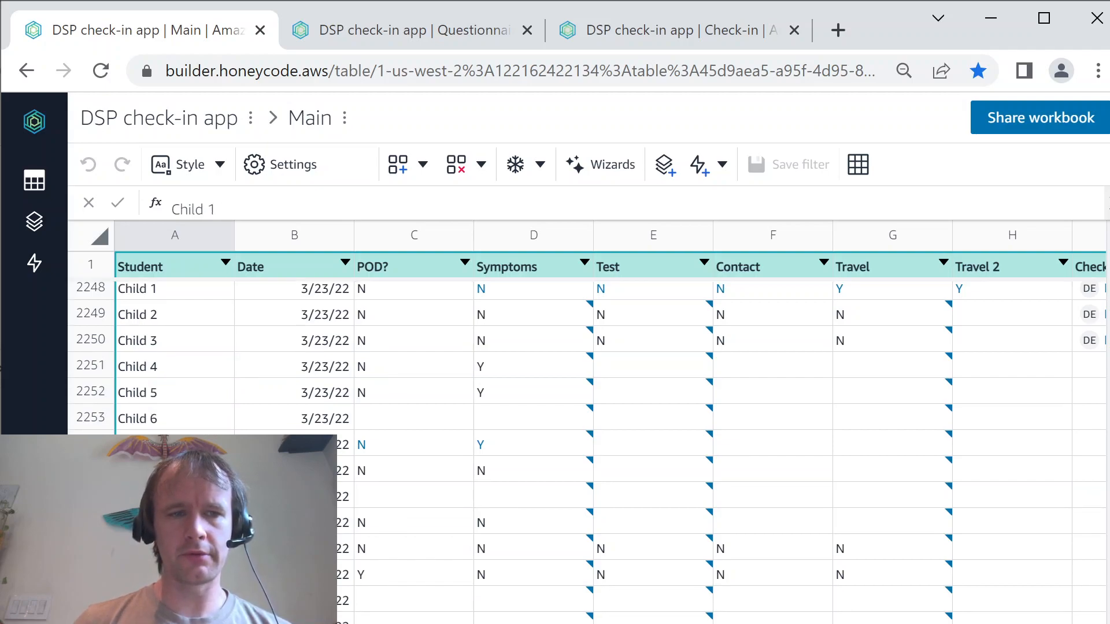
pyautogui.click(534, 398)
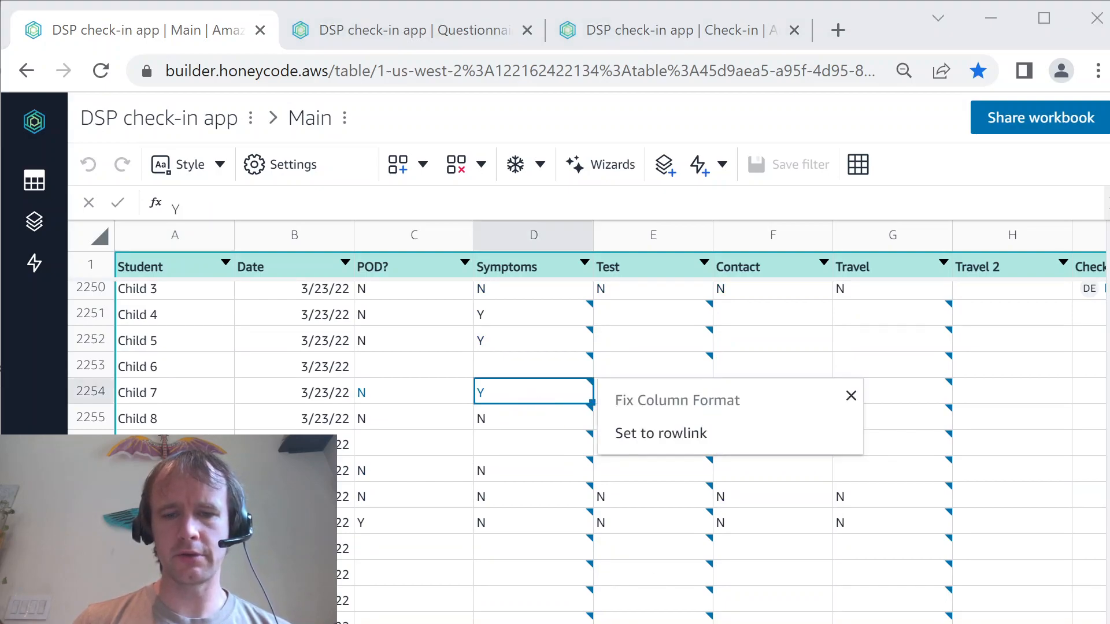
pyautogui.hotkey('alt', 'Tab')
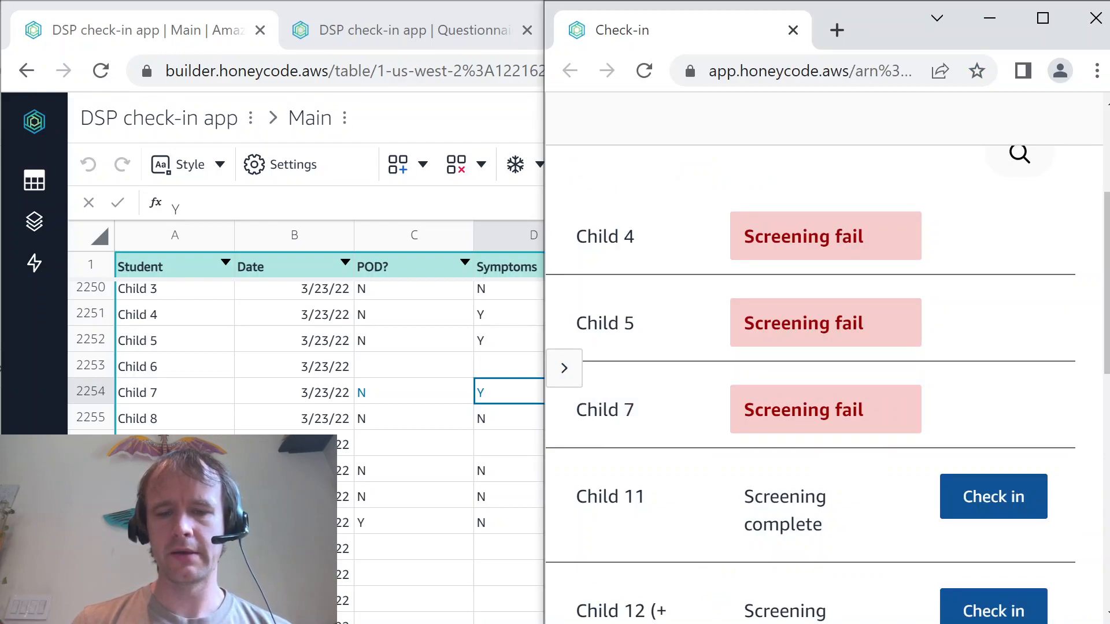
# Step: Answer N to the symptoms and positive COVID-19 test questions in Child 7's live questionnaire
pyautogui.hotkey('alt', 'Tab')
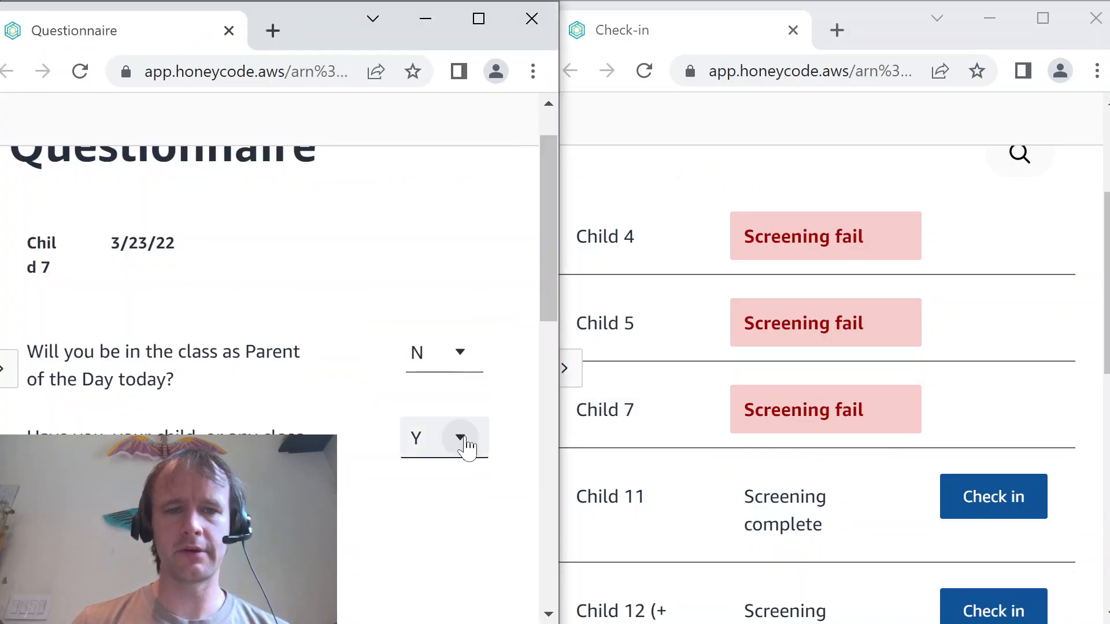
pyautogui.click(467, 448)
pyautogui.click(476, 572)
pyautogui.scroll(-2, 476, 573)
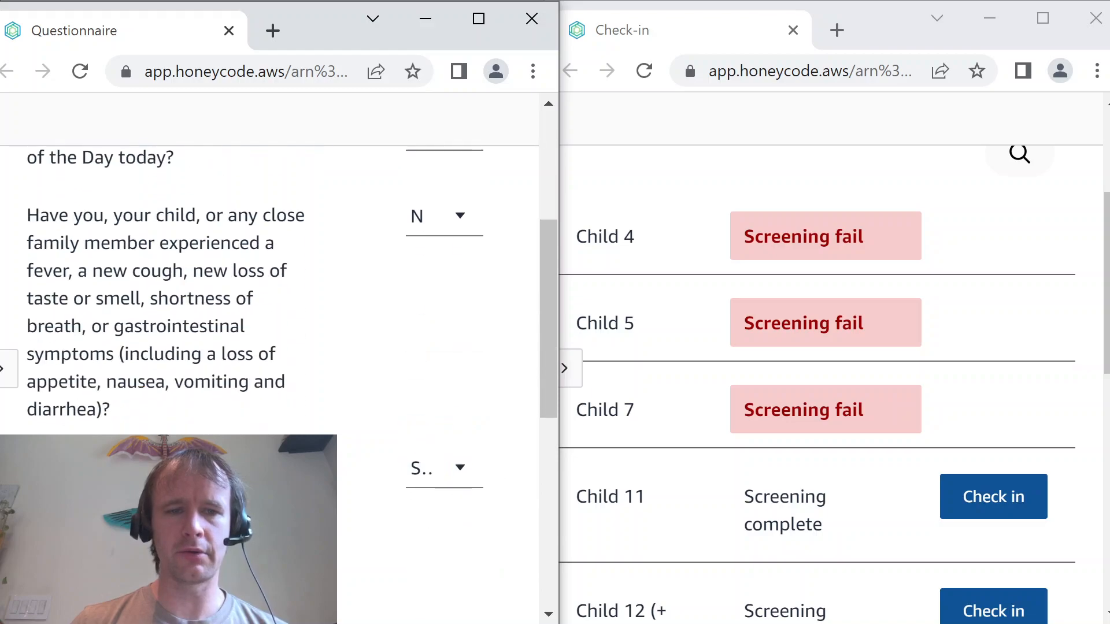
pyautogui.click(453, 478)
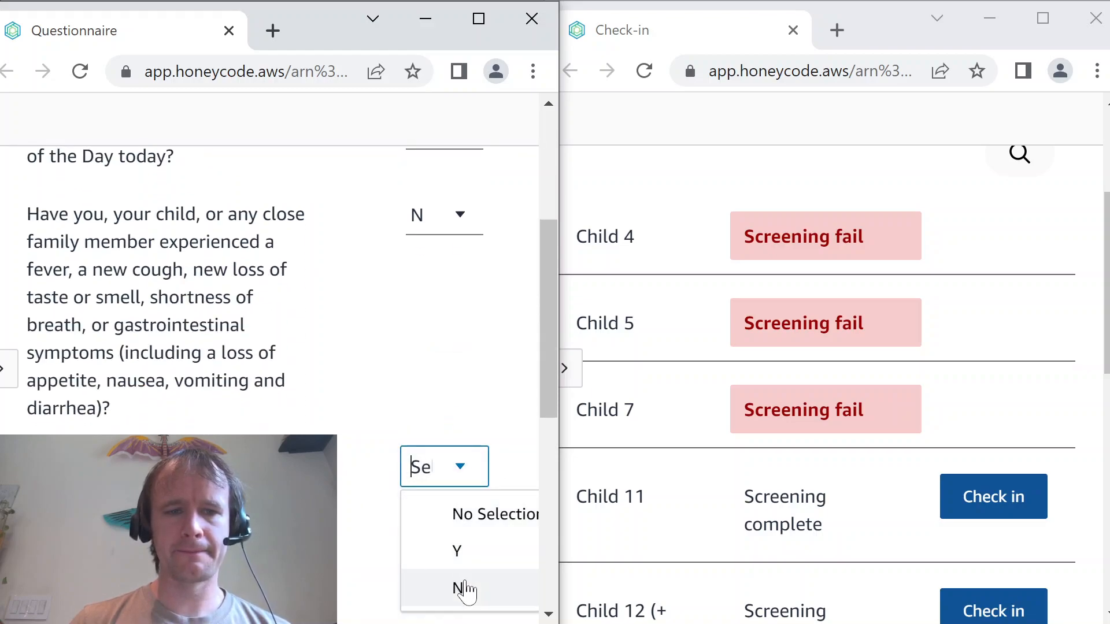
pyautogui.click(465, 590)
pyautogui.scroll(-2, 366, 567)
# Step: Answer N to the close contact and travel questions for Child 7, and review Child 7's entry in the live Check-in list
pyautogui.press('Tab')
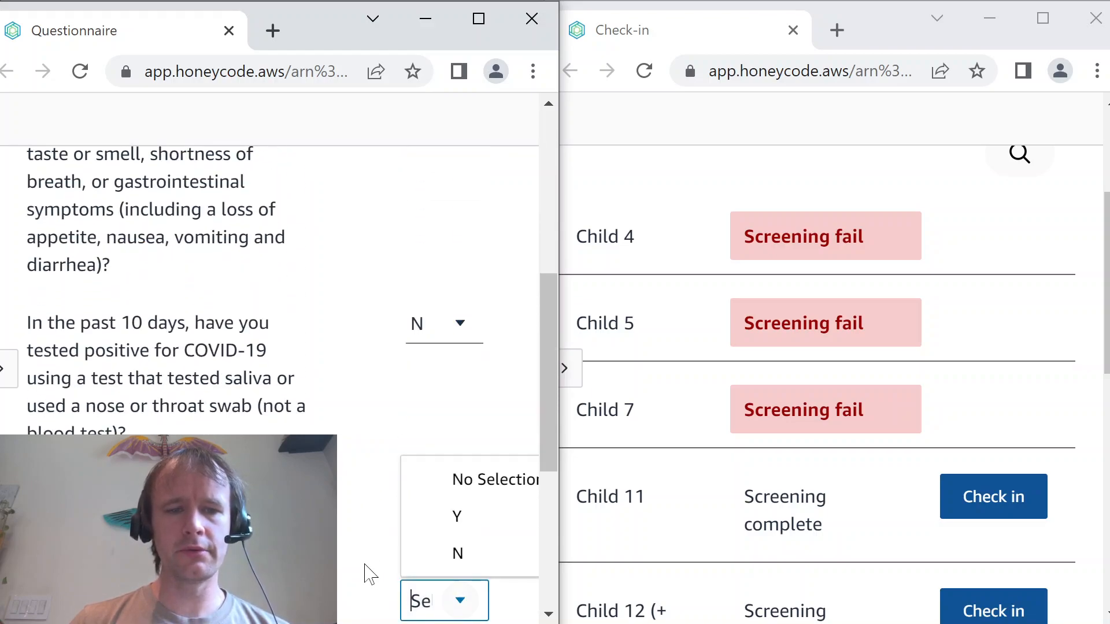
pyautogui.scroll(-4, 347, 568)
pyautogui.click(448, 434)
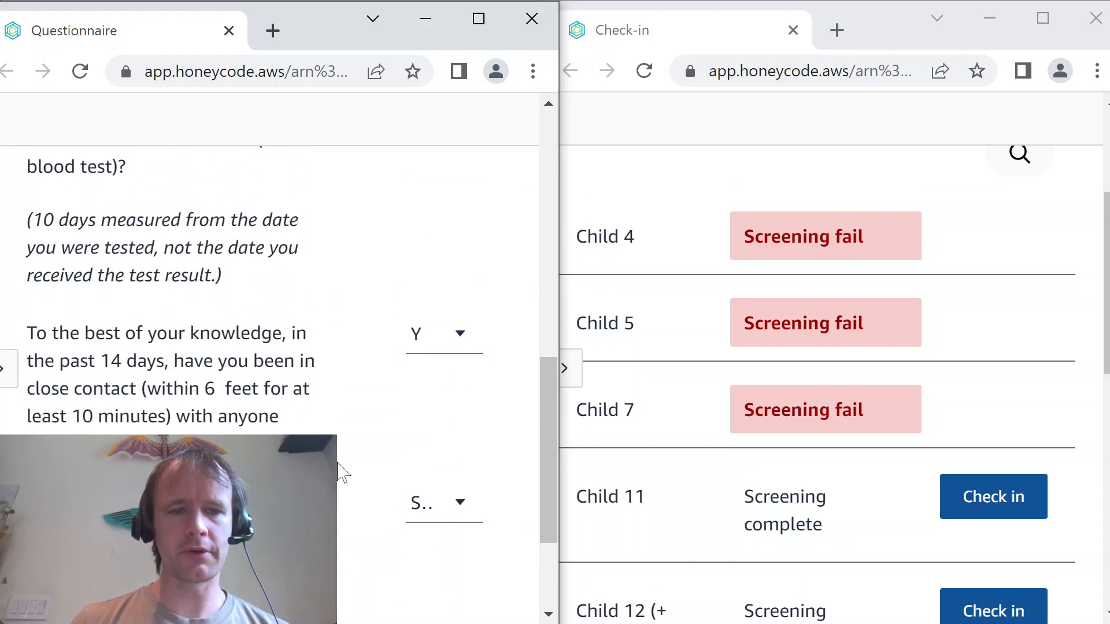
pyautogui.scroll(-3, 341, 471)
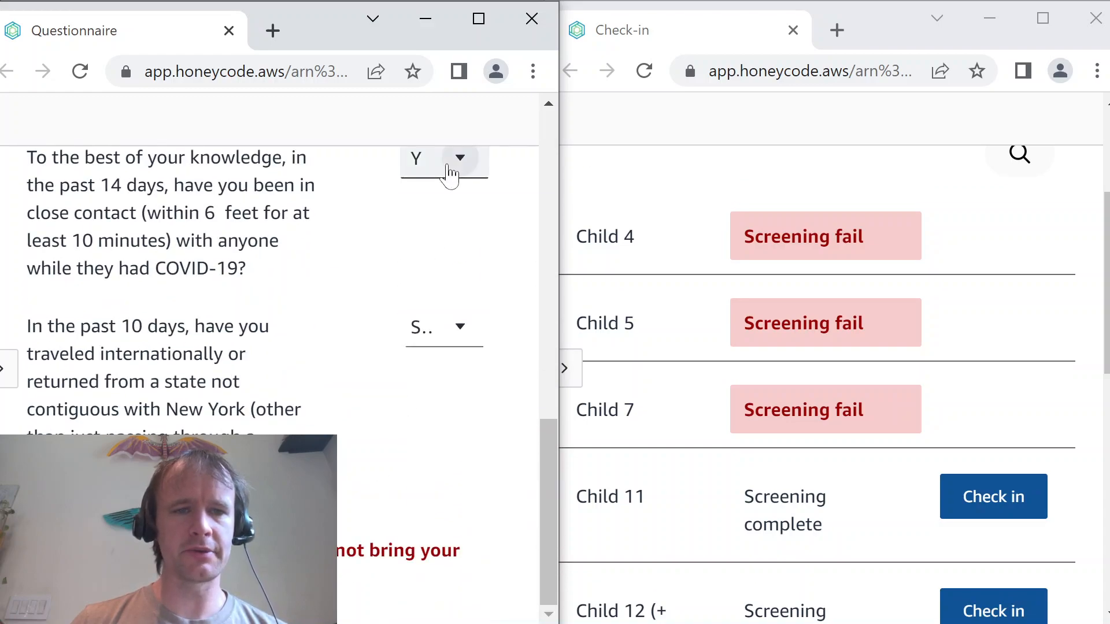
pyautogui.click(462, 175)
pyautogui.click(465, 281)
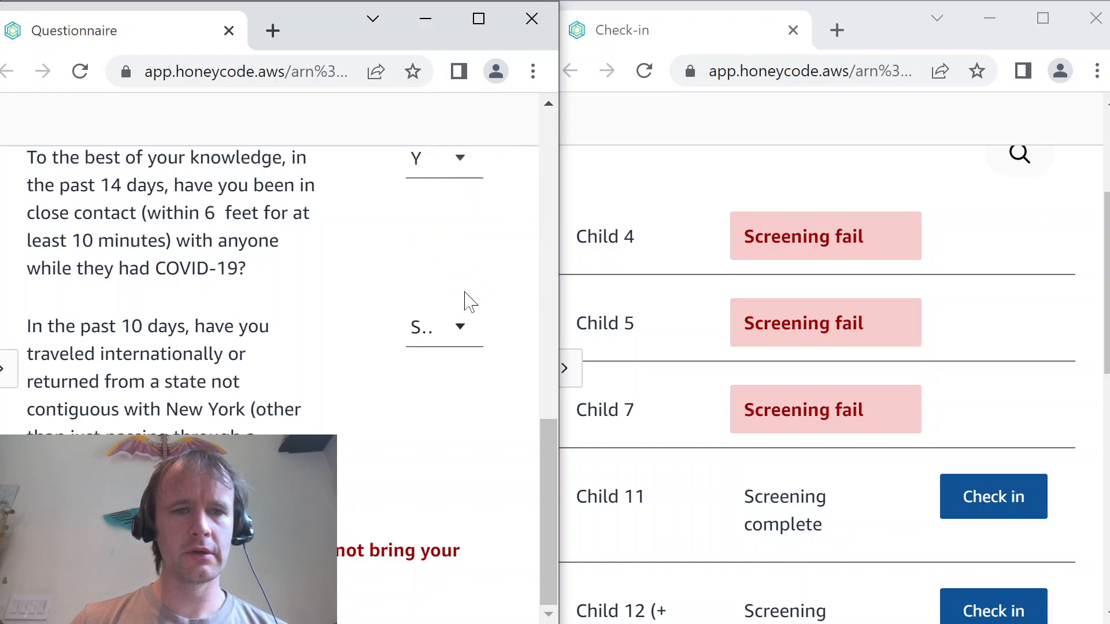
pyautogui.click(457, 425)
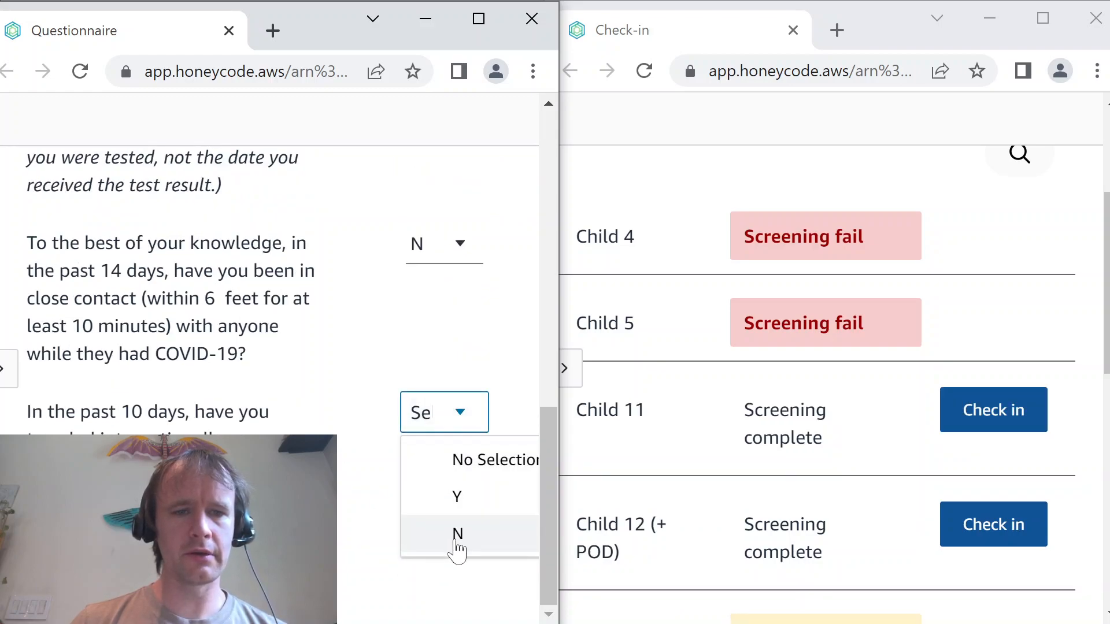
pyautogui.click(460, 548)
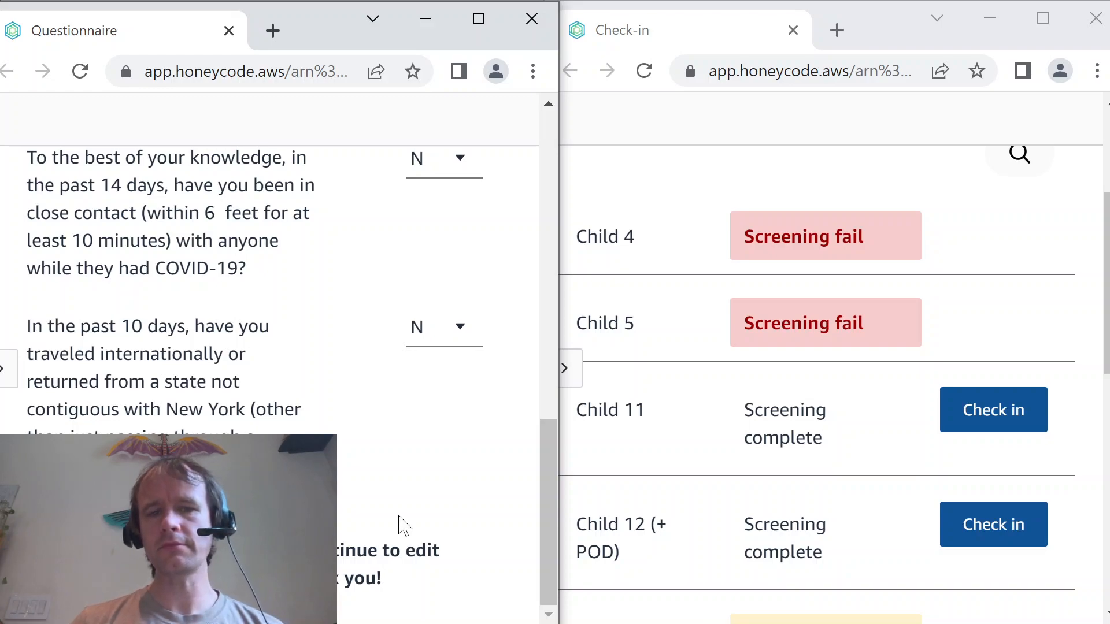
pyautogui.moveTo(1106, 350); pyautogui.dragTo(1109, 396)
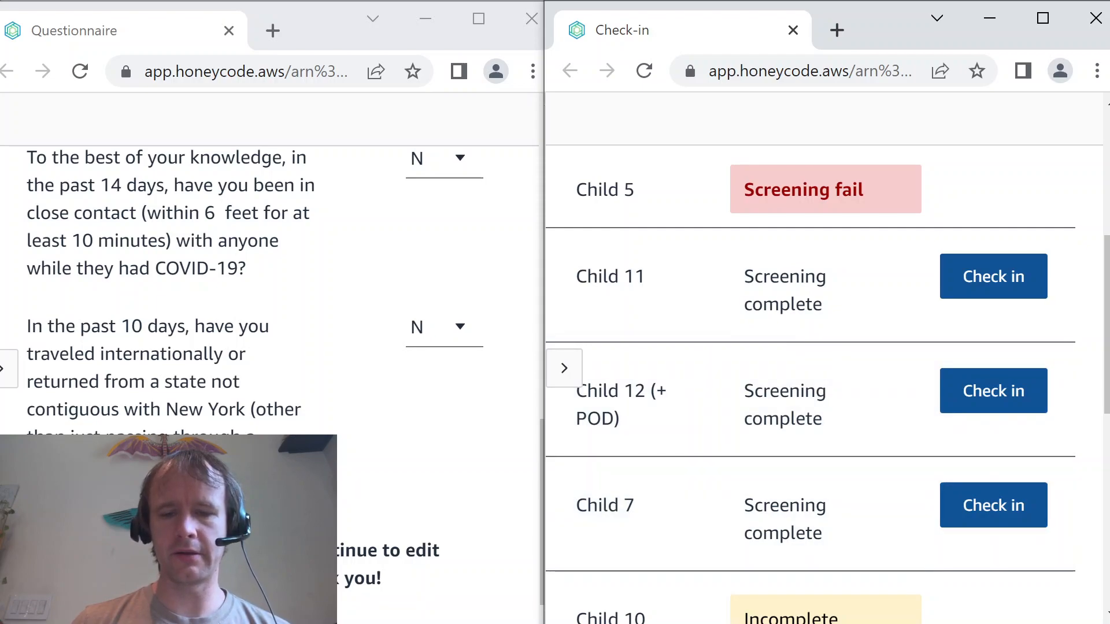
# Step: Switch to the Check-in app builder and examine what the Check in button's automation writes to Check in time and Checked in by
pyautogui.hotkey('alt', 'Tab')
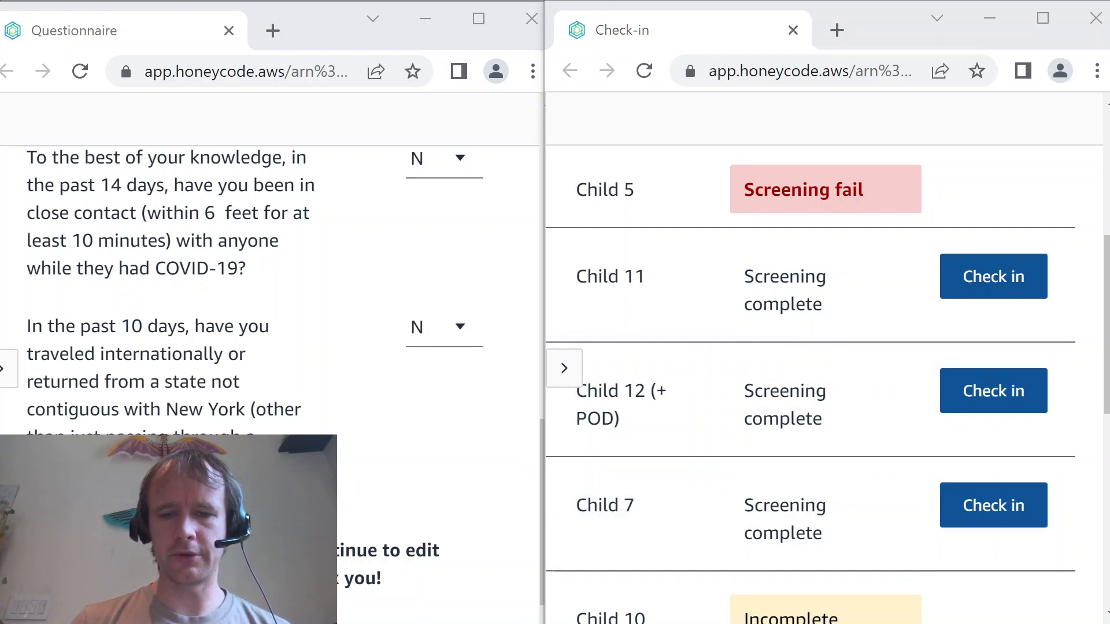
pyautogui.hotkey('alt', 'Tab')
pyautogui.click(618, 32)
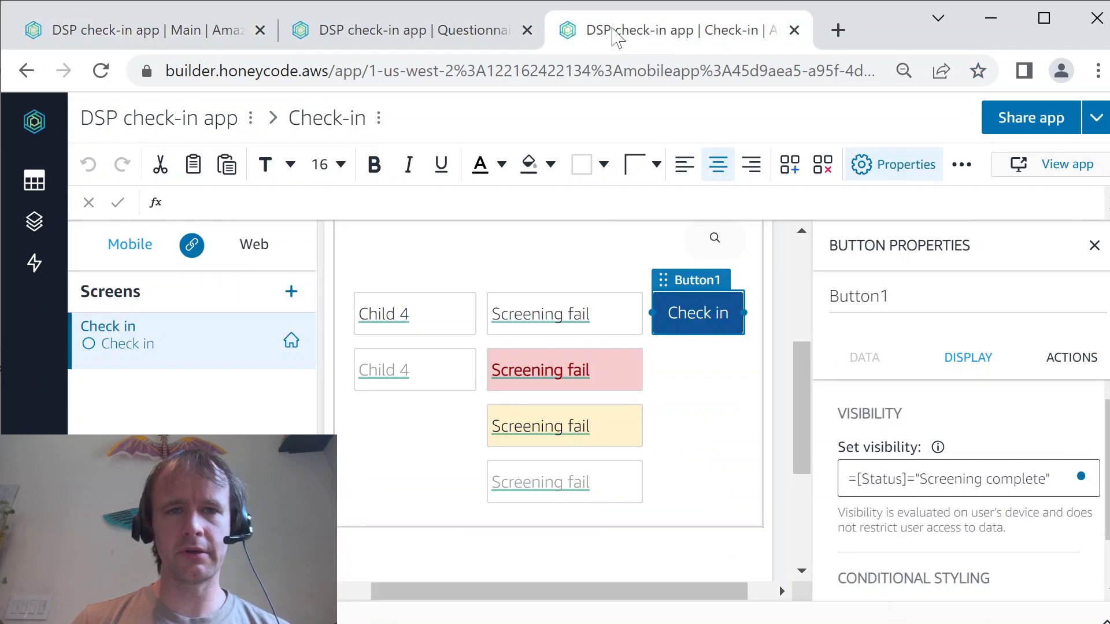
pyautogui.click(1069, 360)
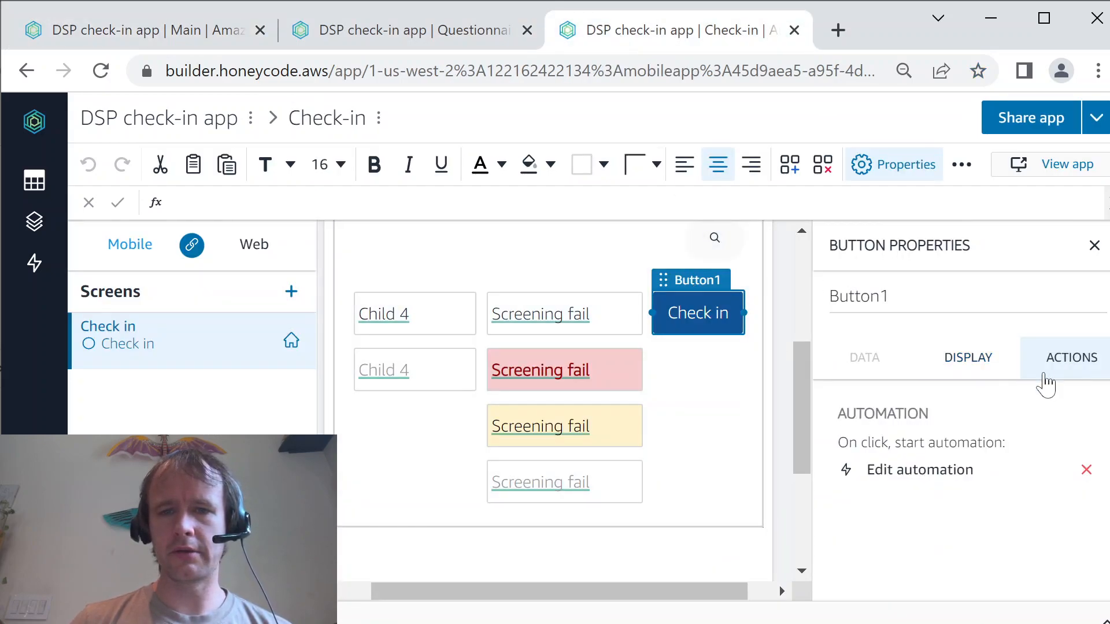
pyautogui.click(962, 483)
pyautogui.scroll(-2, 818, 428)
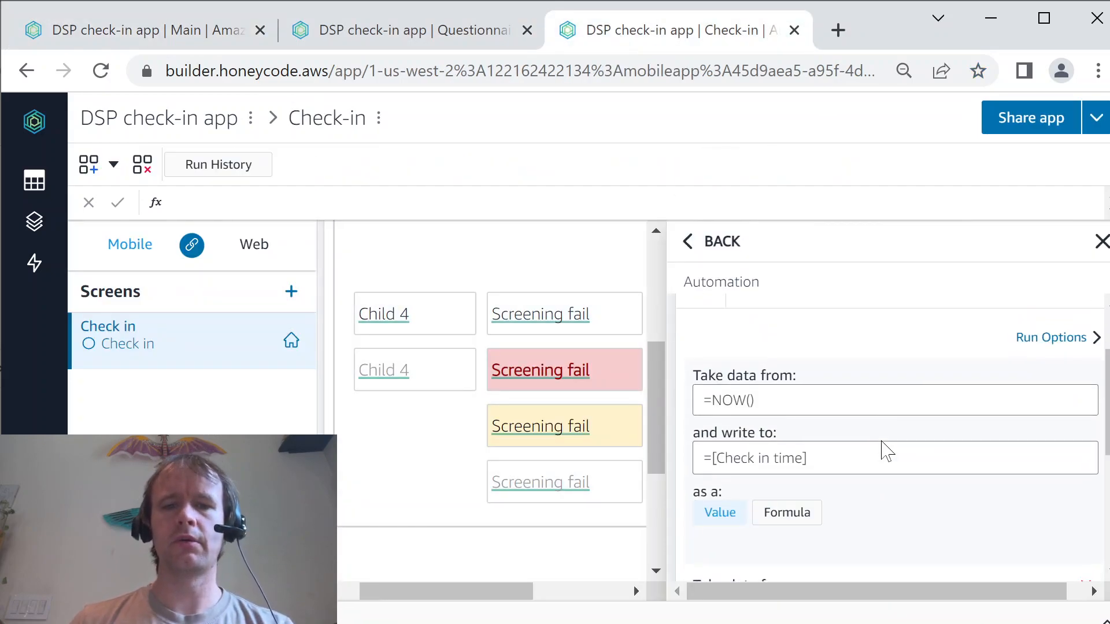
pyautogui.click(700, 399)
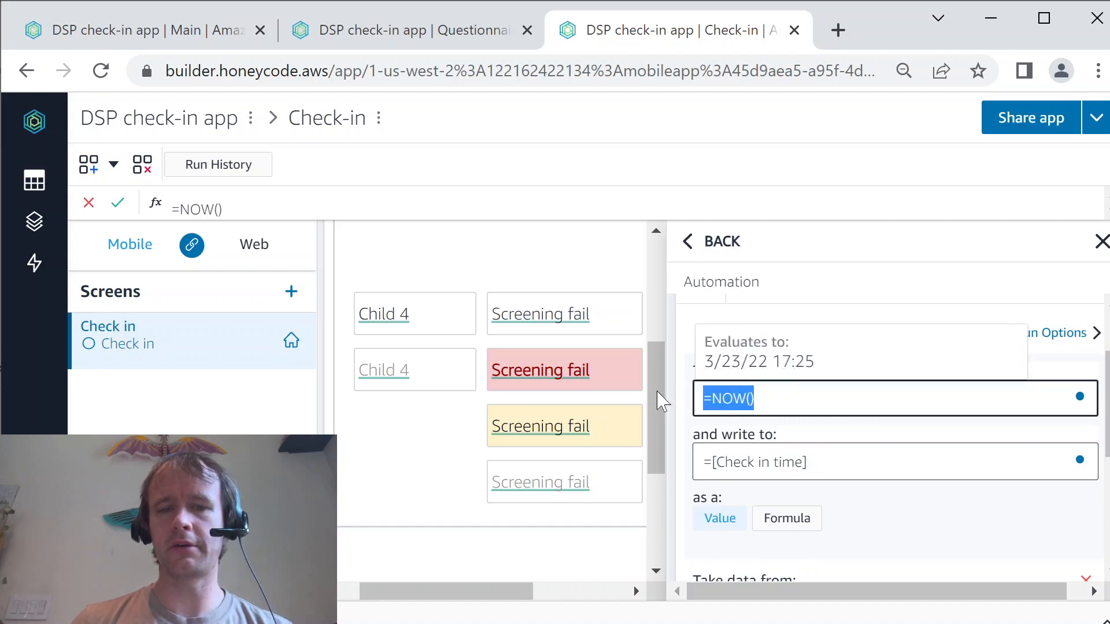
pyautogui.click(755, 398)
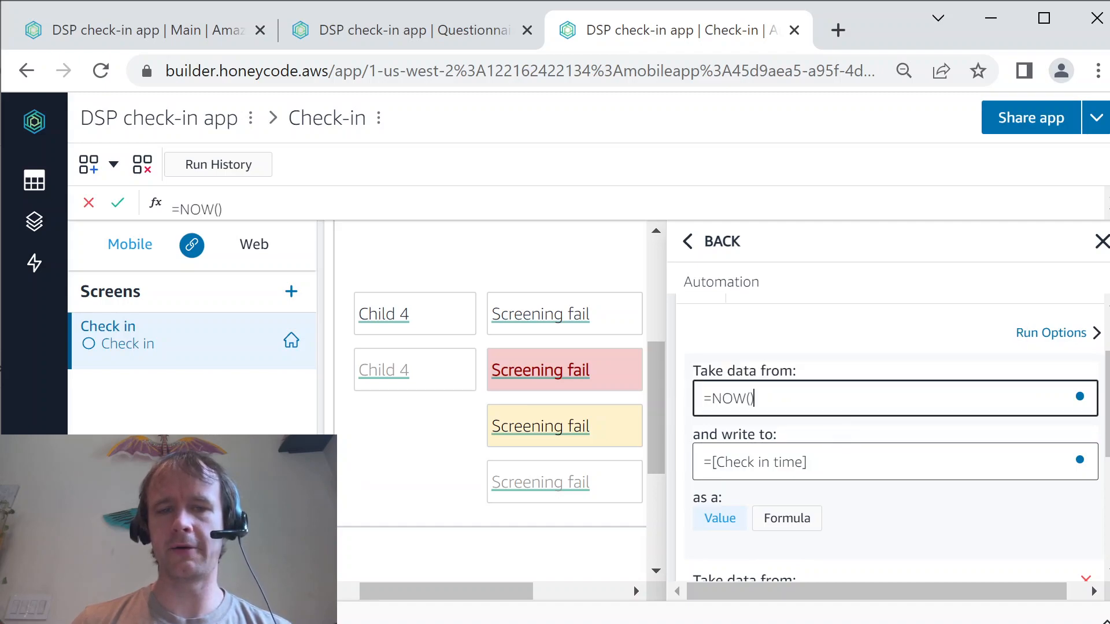
pyautogui.click(808, 462)
pyautogui.click(872, 517)
pyautogui.scroll(-4, 872, 516)
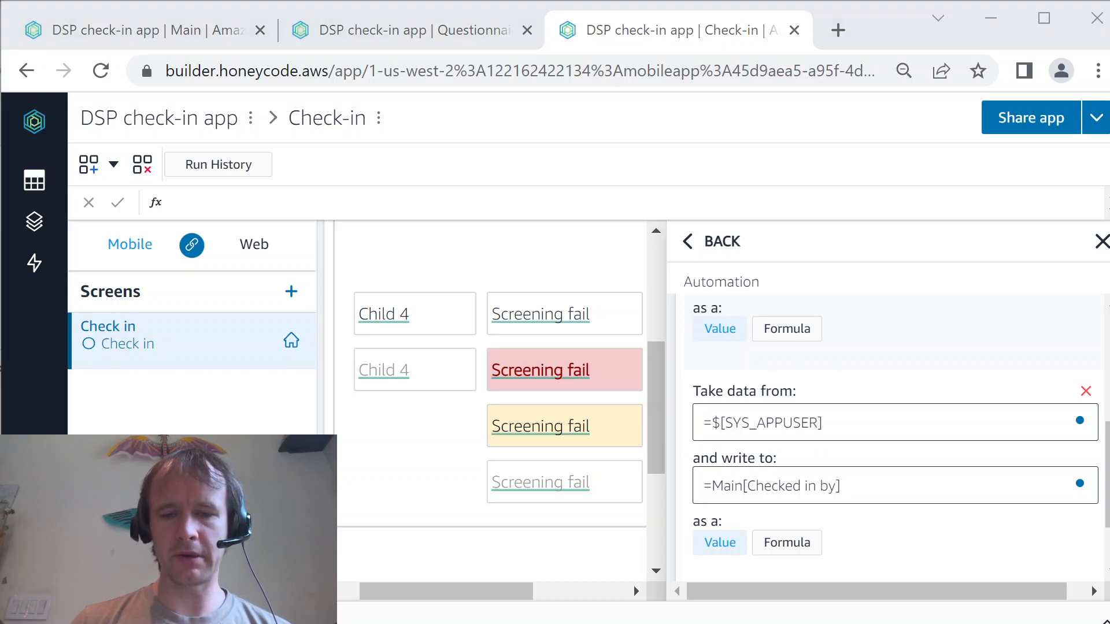
# Step: Check in Child 7 in the live Check-in app
pyautogui.hotkey('alt', 'Tab')
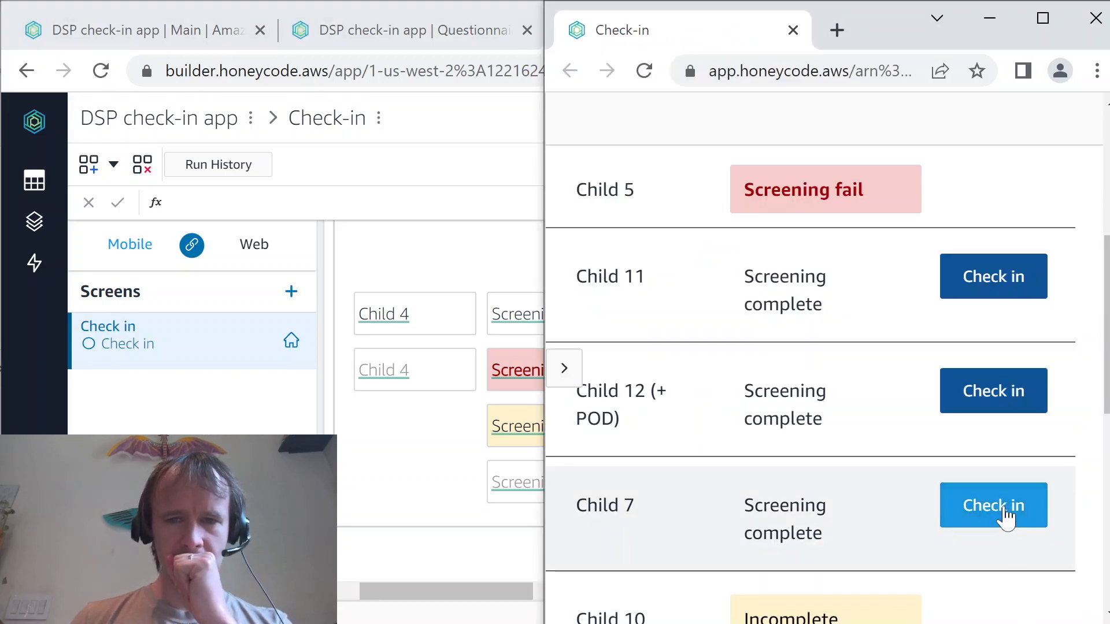
pyautogui.click(1006, 517)
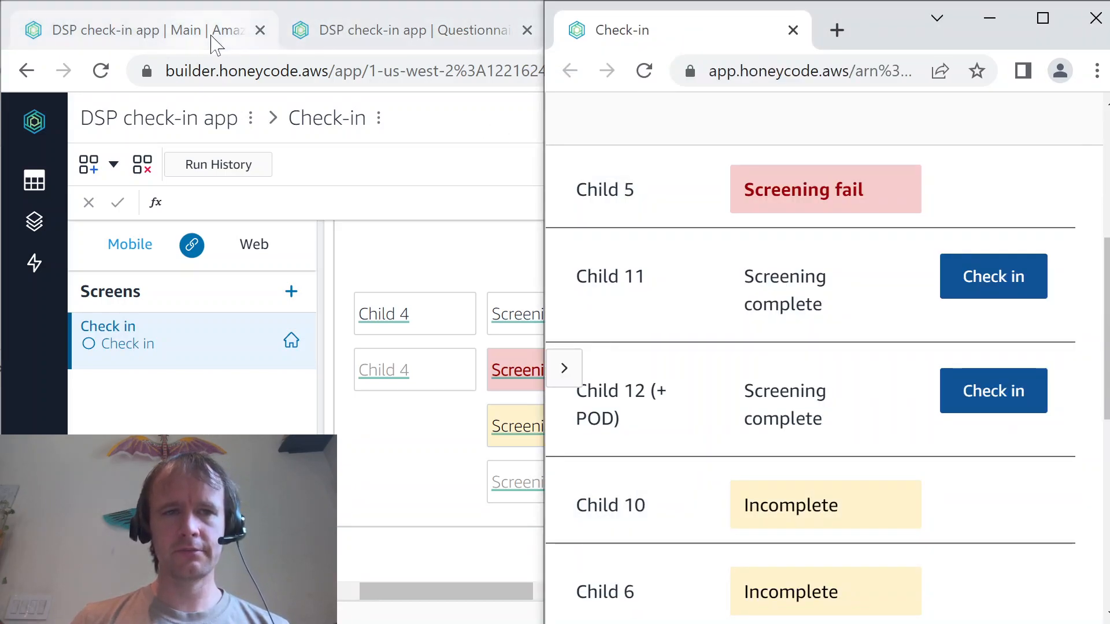
# Step: Switch to the Main table and examine the Checked in by, Check in time and Status values in Child 7's row
pyautogui.click(217, 38)
pyautogui.press('Right')
pyautogui.press('Right')
pyautogui.press('Right')
pyautogui.press('Right')
pyautogui.press('Right')
pyautogui.press('Right')
pyautogui.press('Right')
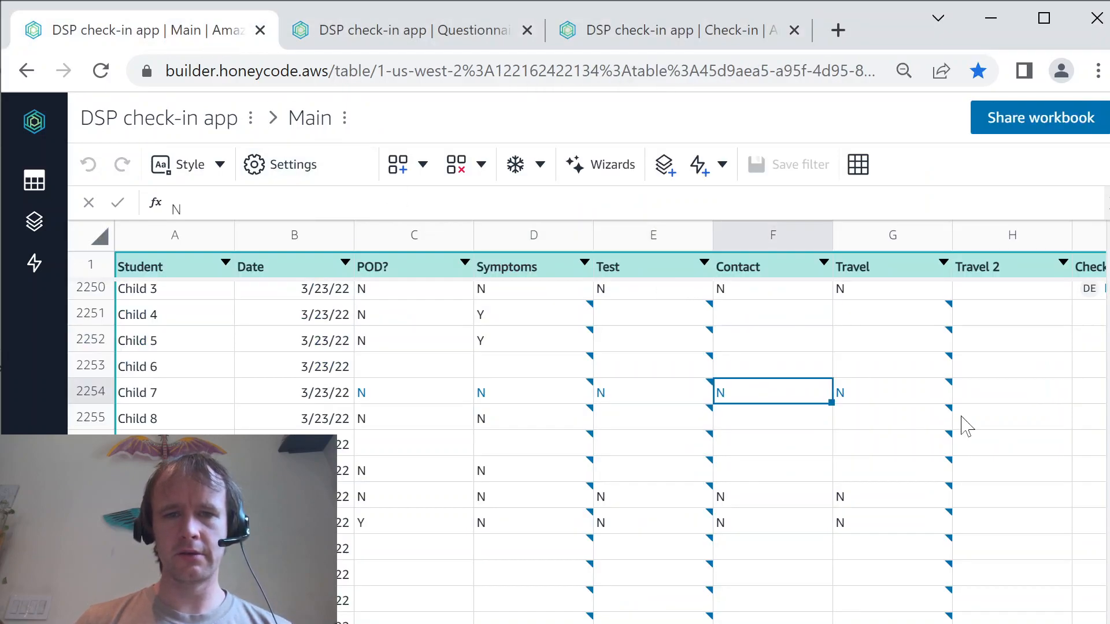
pyautogui.press('Left')
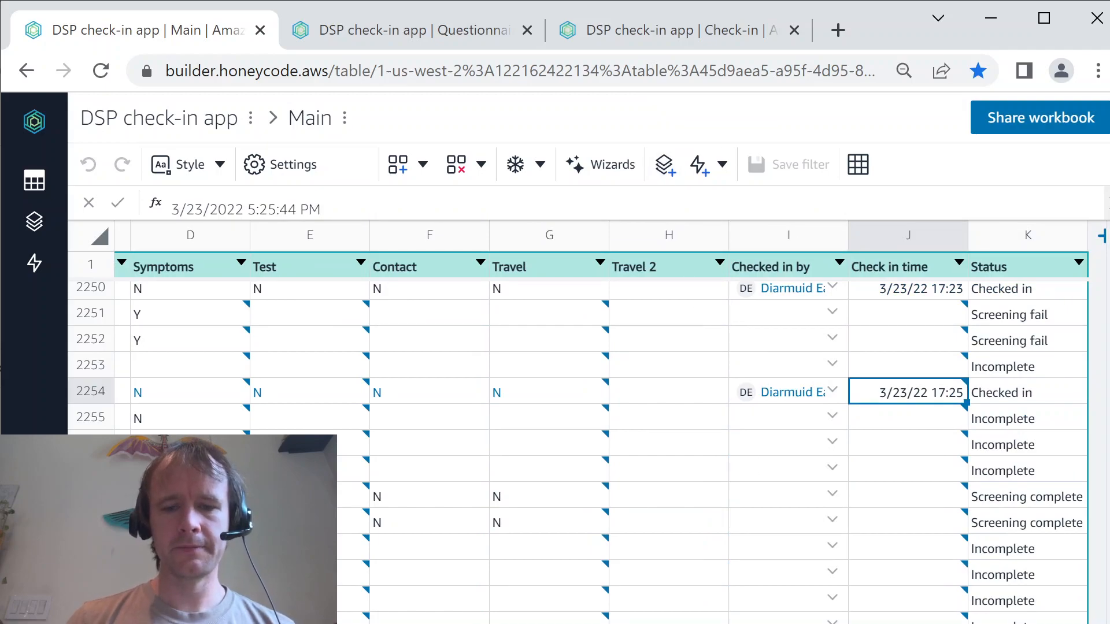
# Step: Switch to the live Questionnaire app to read Child 7's message, and return to the start of Child 7's row in the Main table
pyautogui.click(772, 623)
pyautogui.hotkey('alt', 'Tab')
pyautogui.scroll(10, 249, 392)
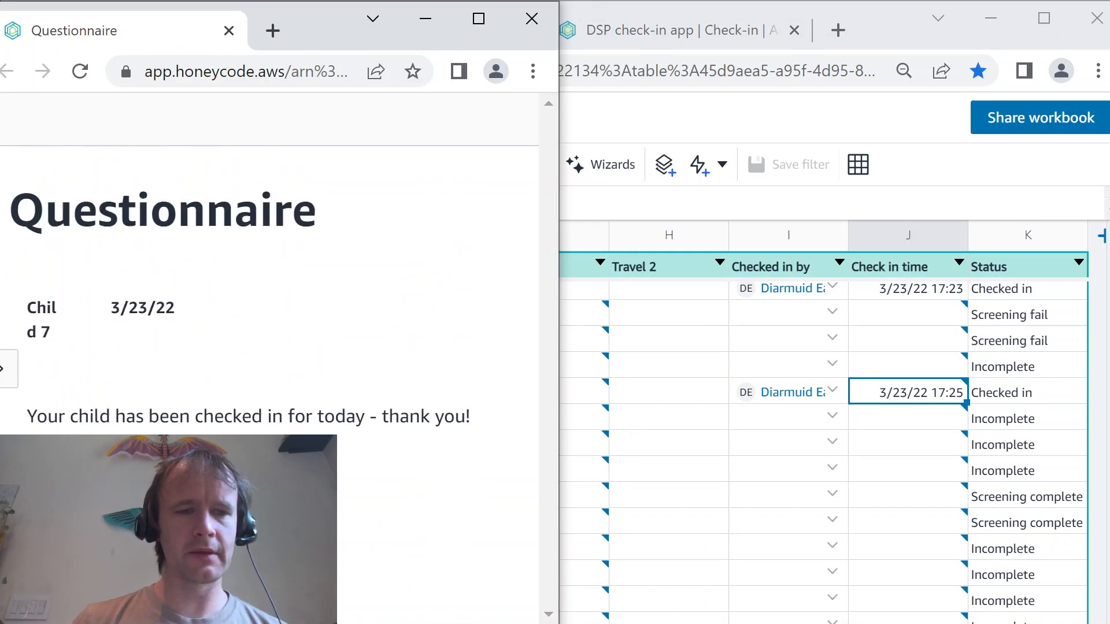
pyautogui.moveTo(47, 417); pyautogui.dragTo(335, 389)
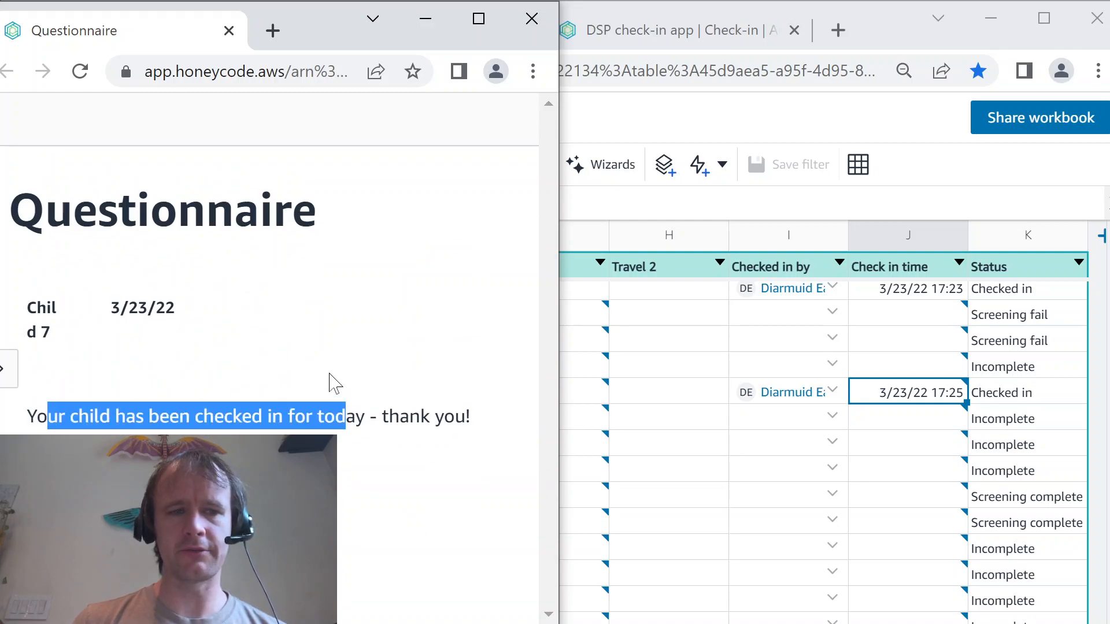
pyautogui.click(337, 373)
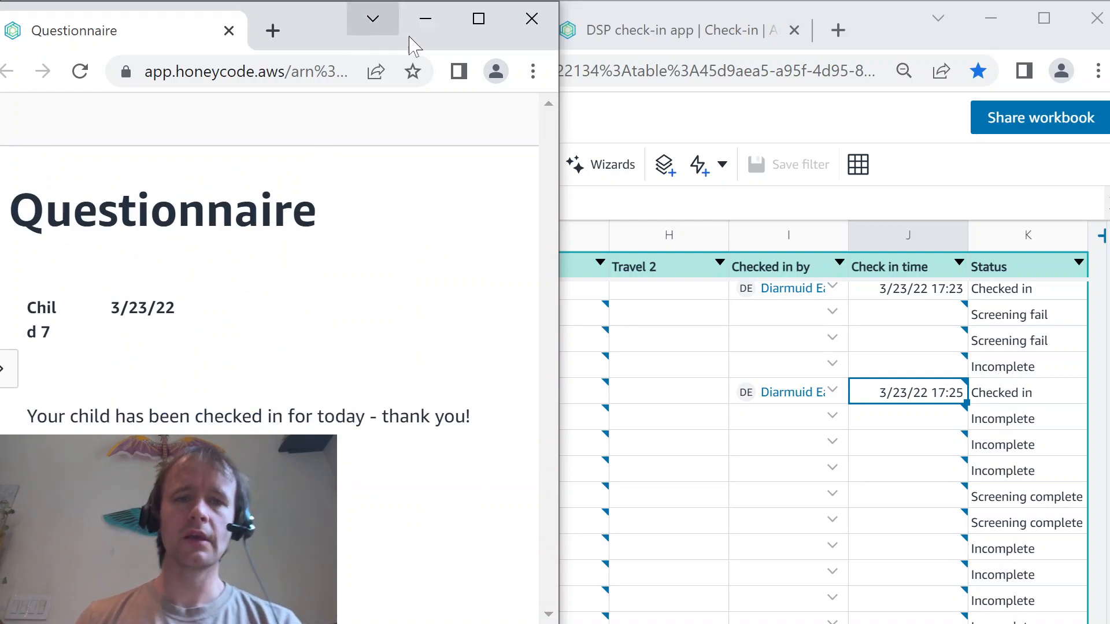
pyautogui.click(662, 386)
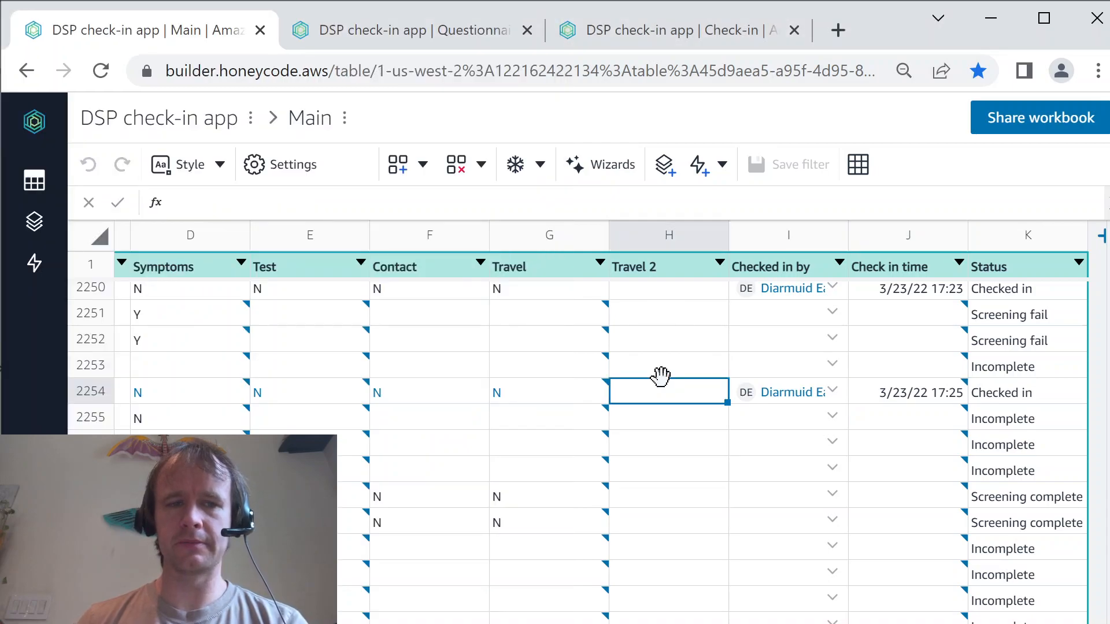
pyautogui.press('Home')
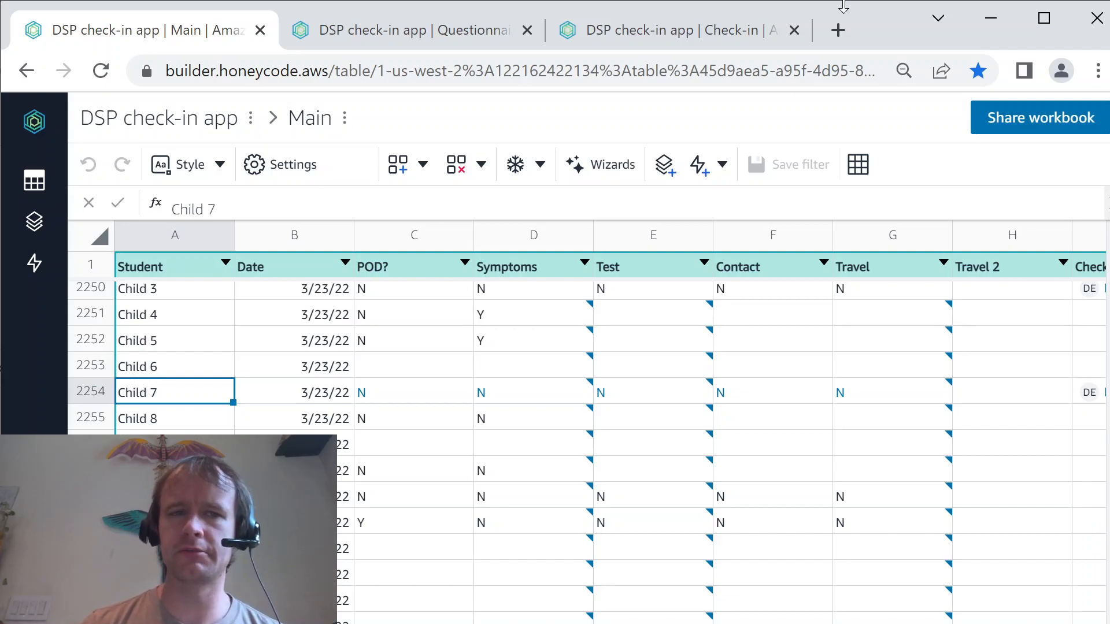
# Step: Switch to the Questionnaire app builder and examine Block1's visibility formula and the questions it contains
pyautogui.click(412, 29)
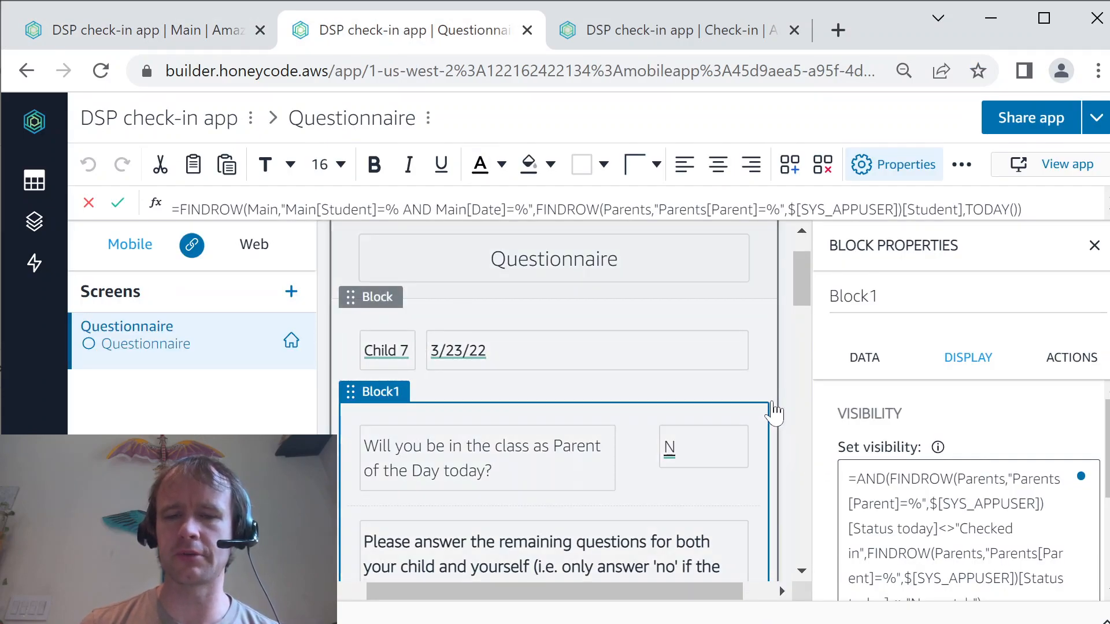
pyautogui.scroll(-2, 957, 422)
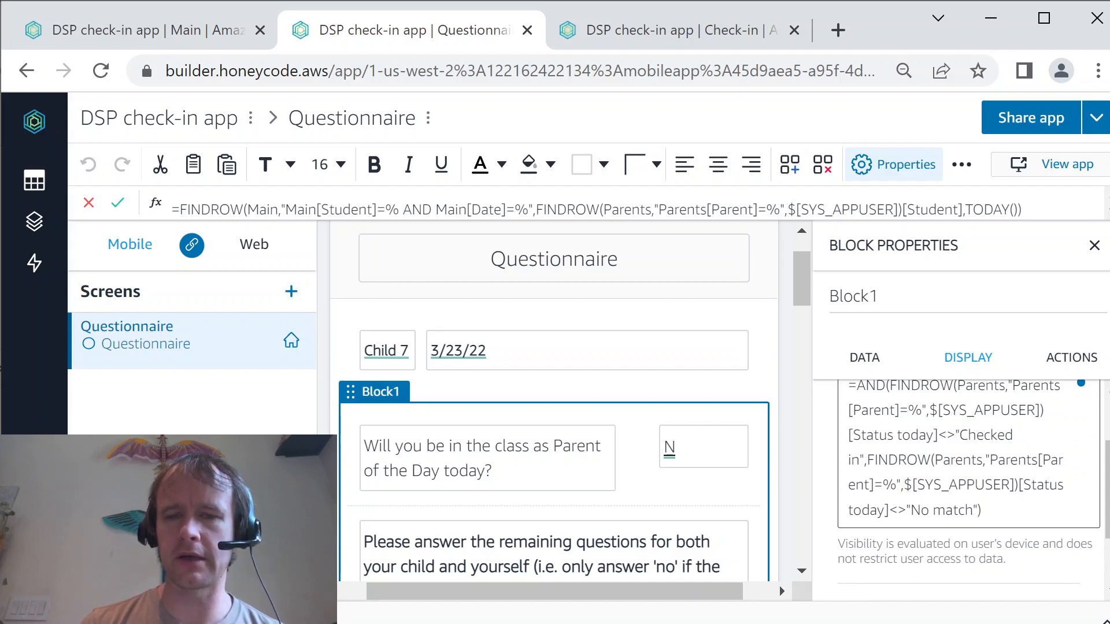
pyautogui.scroll(1, 969, 480)
pyautogui.moveTo(848, 442); pyautogui.dragTo(1039, 591)
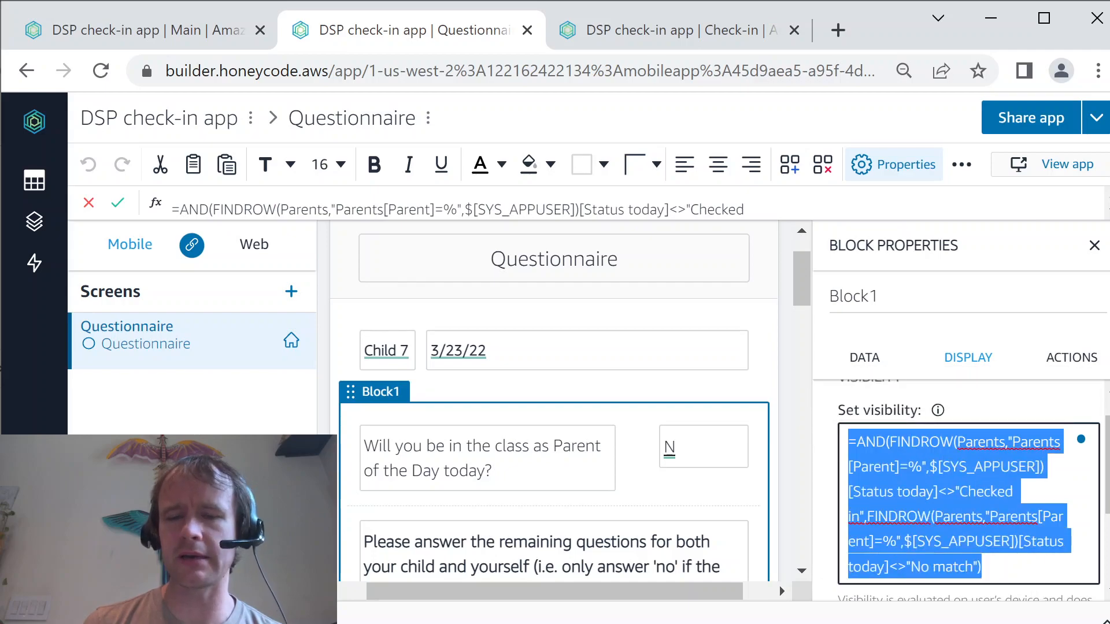
pyautogui.click(983, 568)
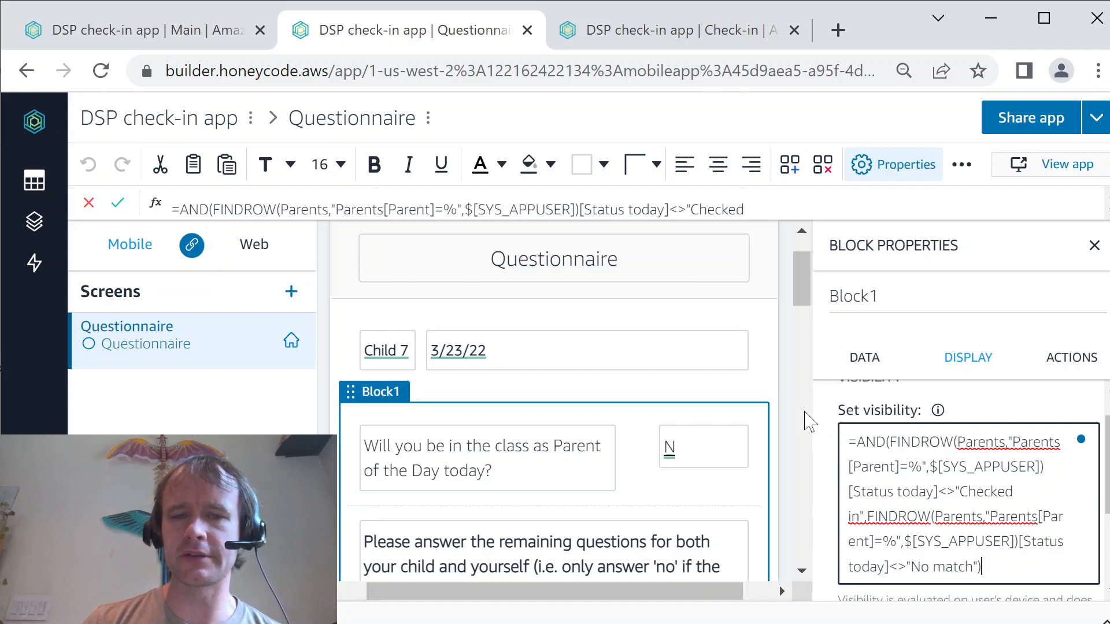
pyautogui.scroll(1, 778, 451)
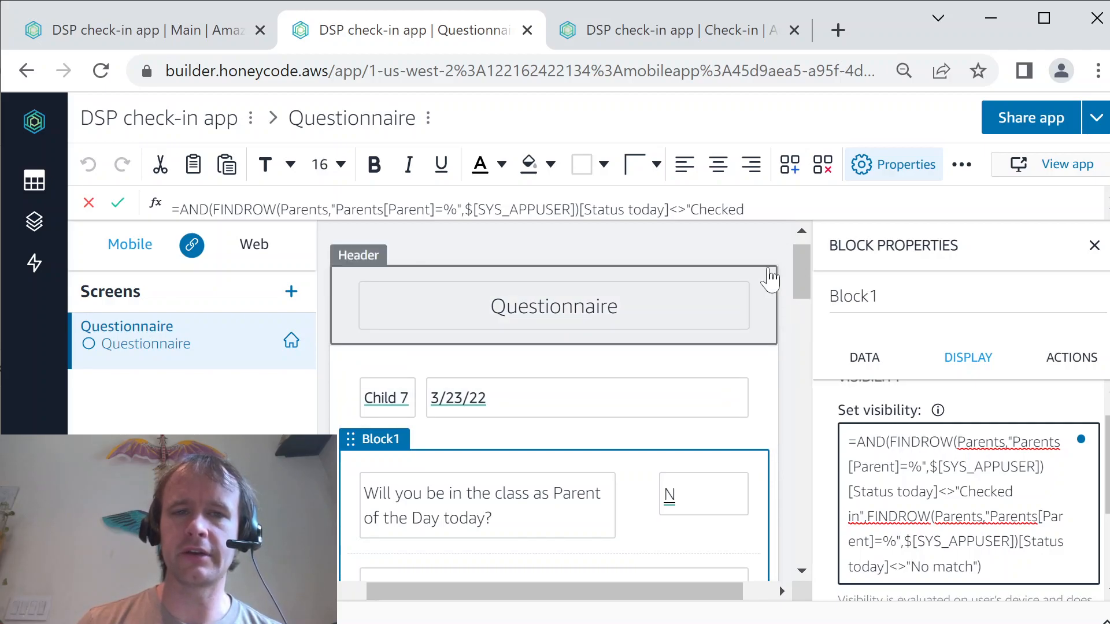
pyautogui.scroll(-7, 782, 404)
pyautogui.scroll(8, 782, 451)
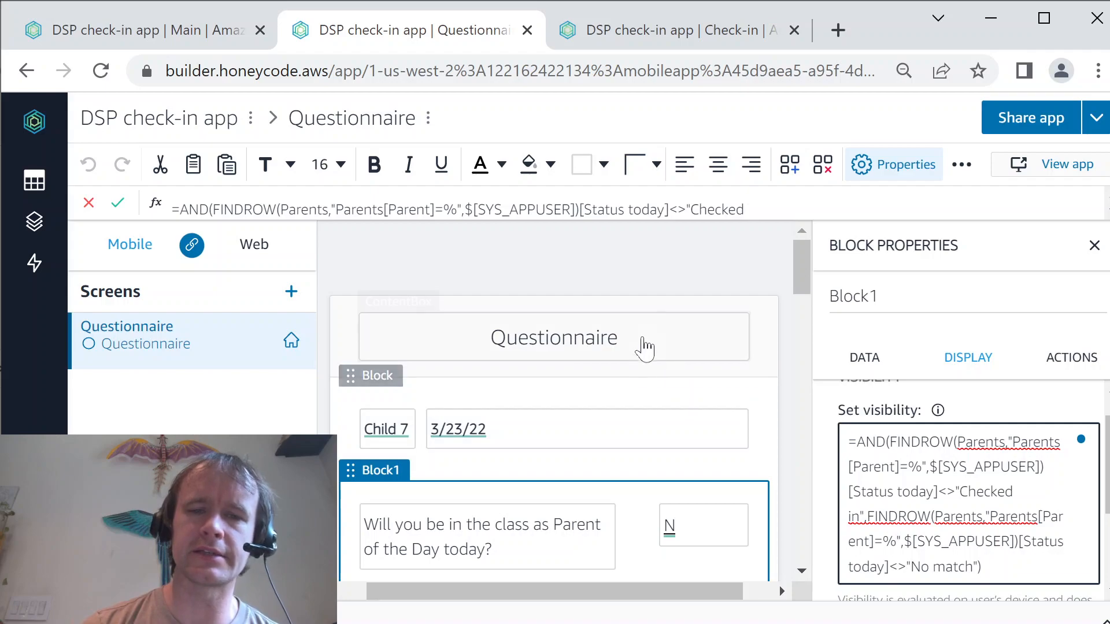
# Step: Examine the visibility setting and shared source formula of the date cell beside the child's name on the Questionnaire screen
pyautogui.click(706, 292)
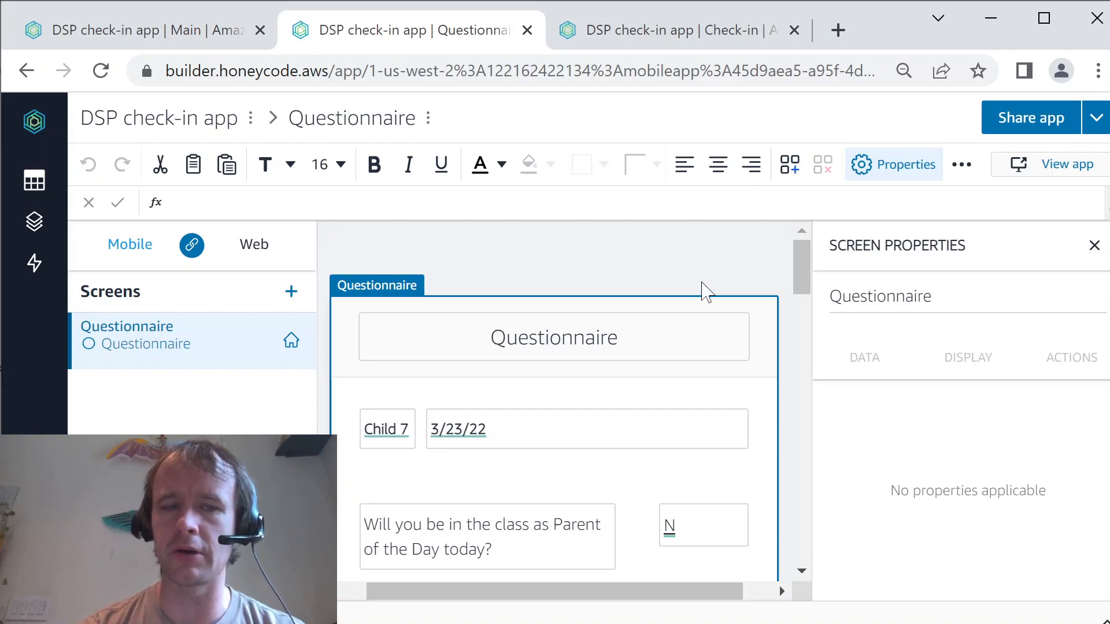
pyautogui.click(499, 436)
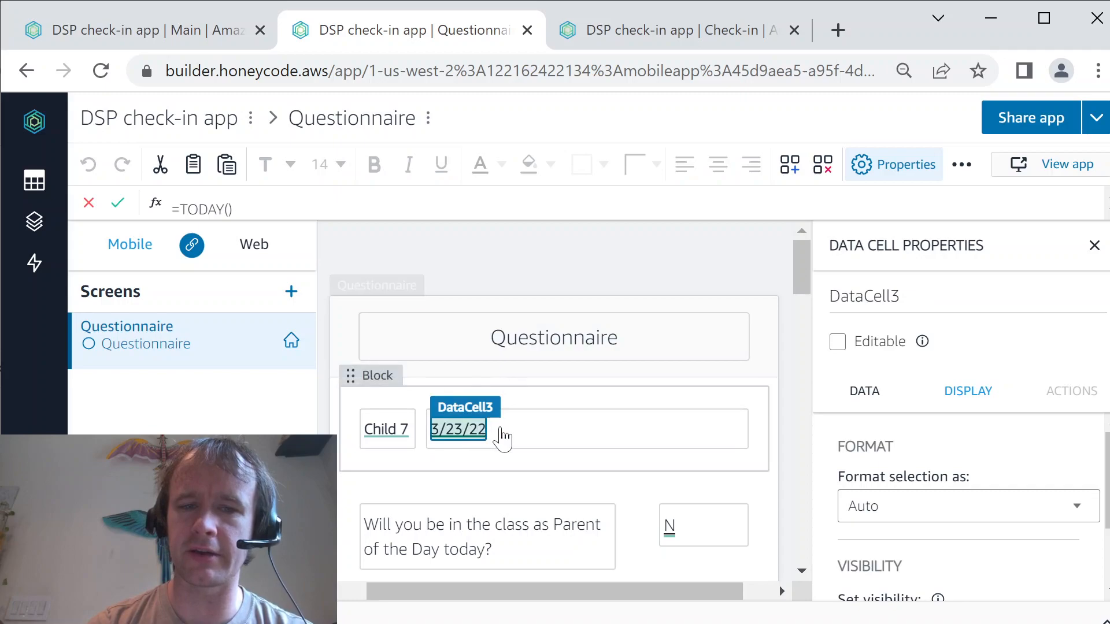
pyautogui.scroll(-2, 844, 509)
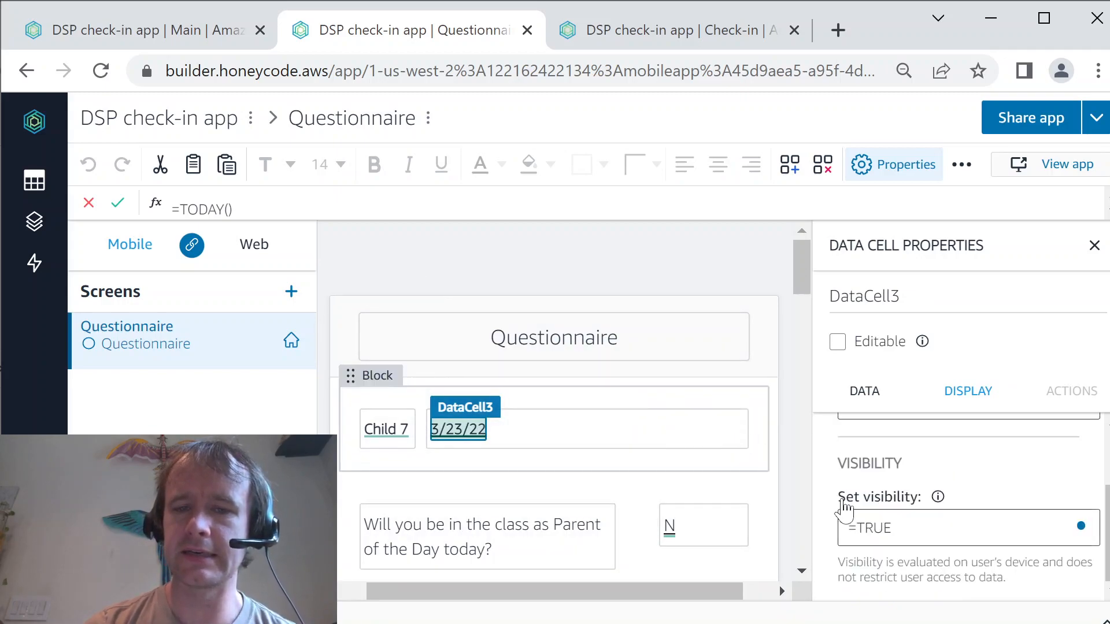
pyautogui.click(867, 393)
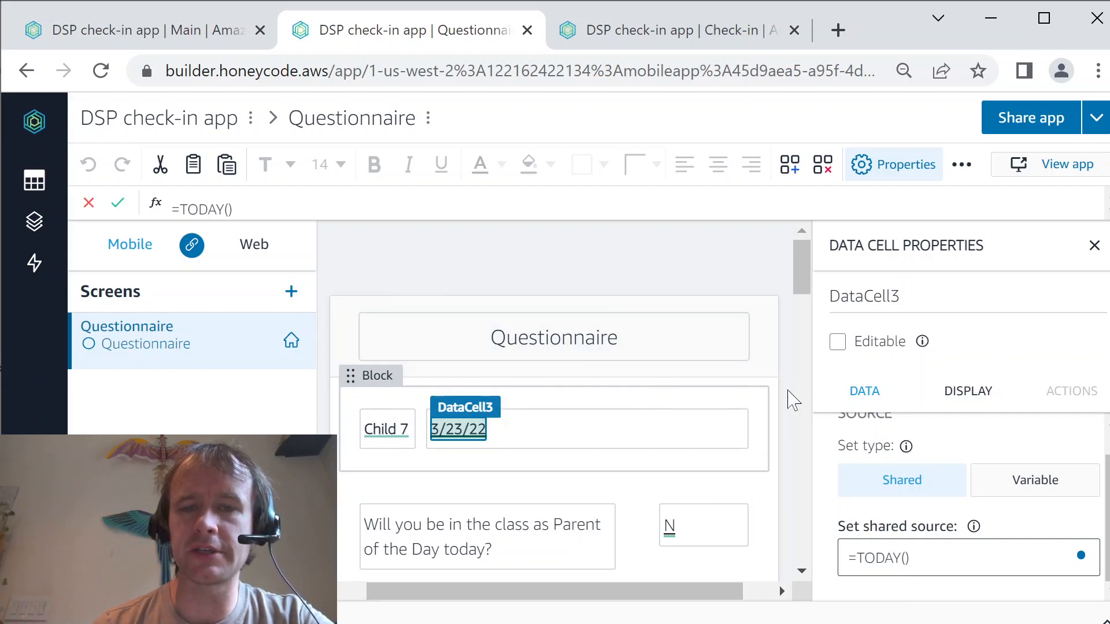
pyautogui.click(790, 398)
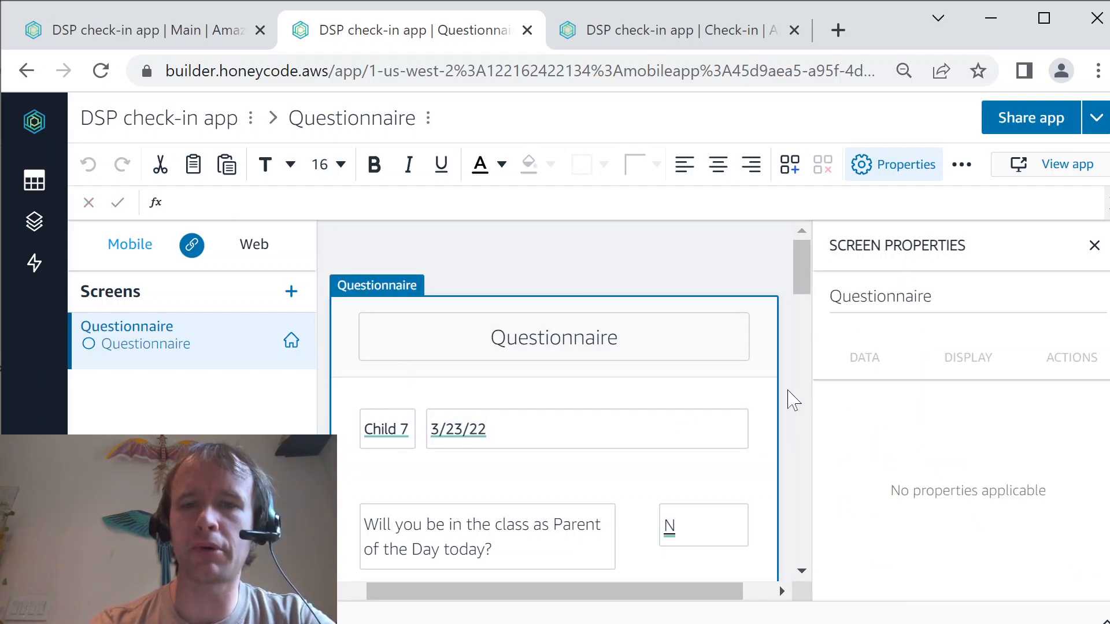
# Step: Review the Questionnaire screen's closing message blocks and Submit anyway button, and return to its heading
pyautogui.scroll(-15, 793, 398)
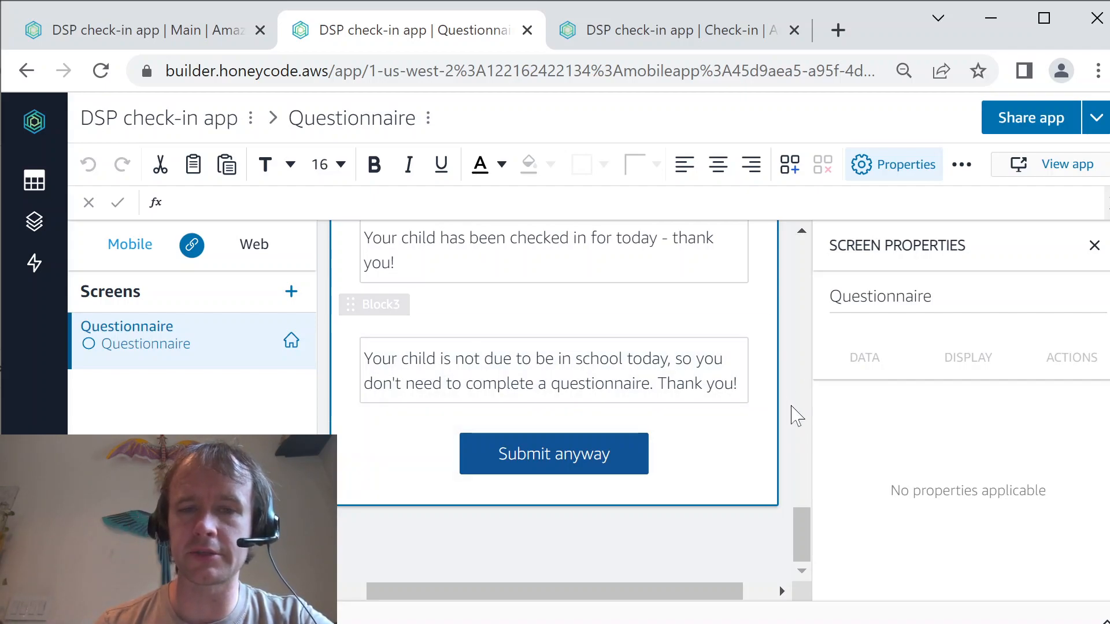
pyautogui.scroll(5, 796, 420)
pyautogui.scroll(-5, 795, 428)
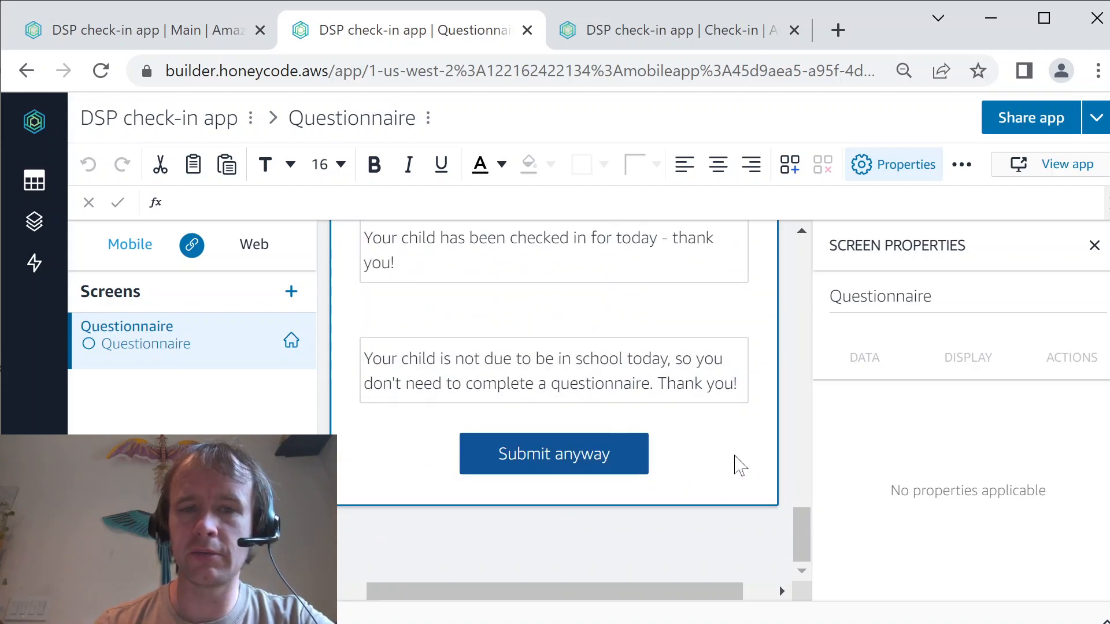
pyautogui.scroll(2, 735, 462)
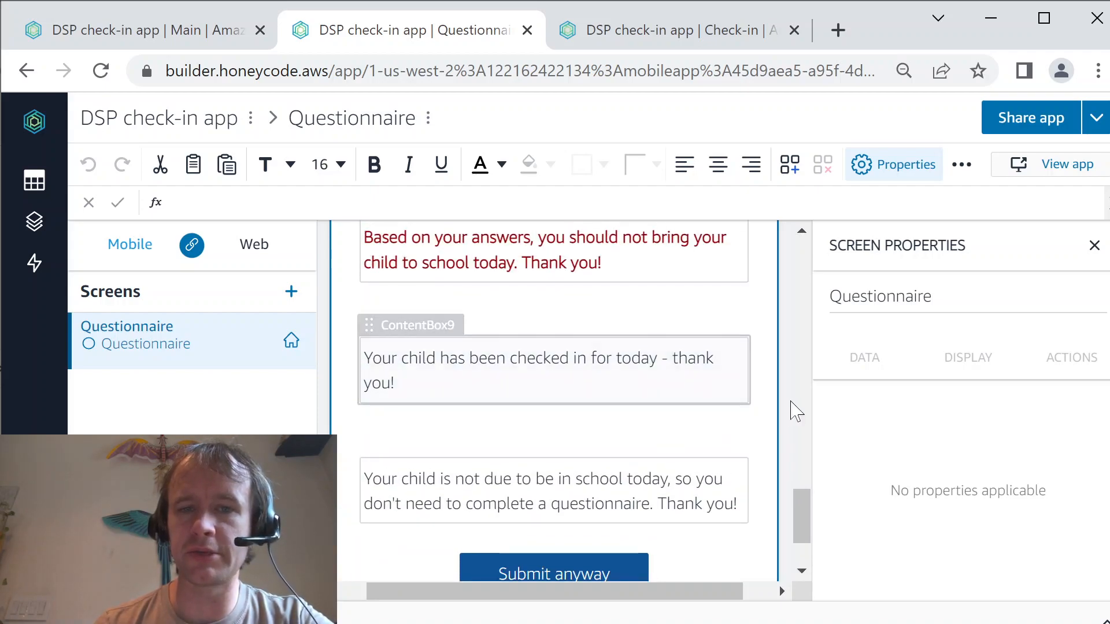
pyautogui.scroll(10, 786, 413)
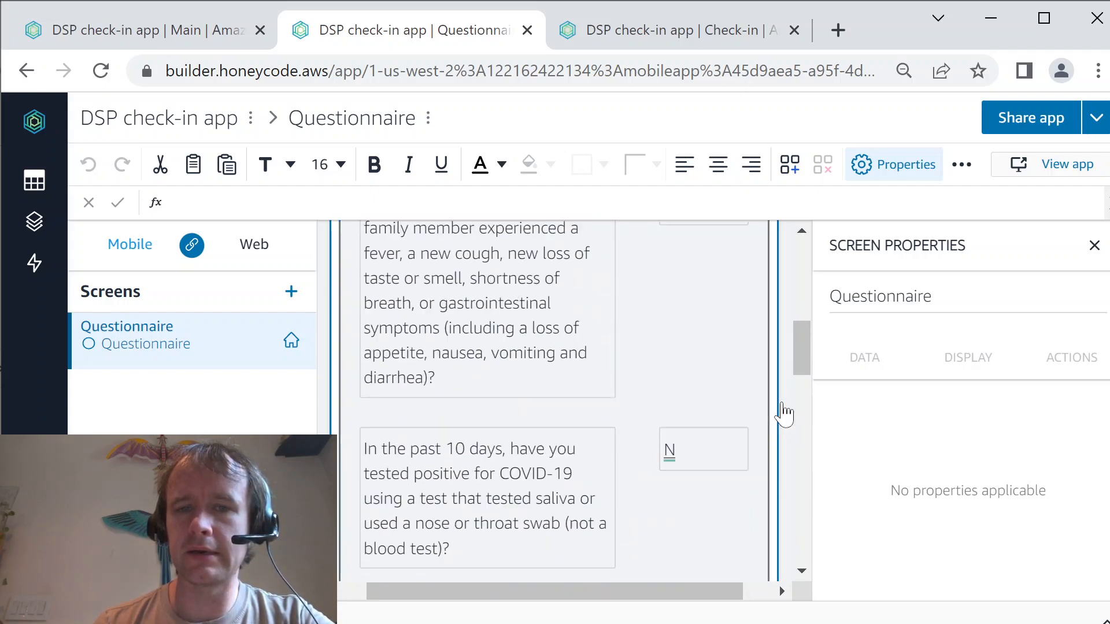
pyautogui.scroll(8, 784, 413)
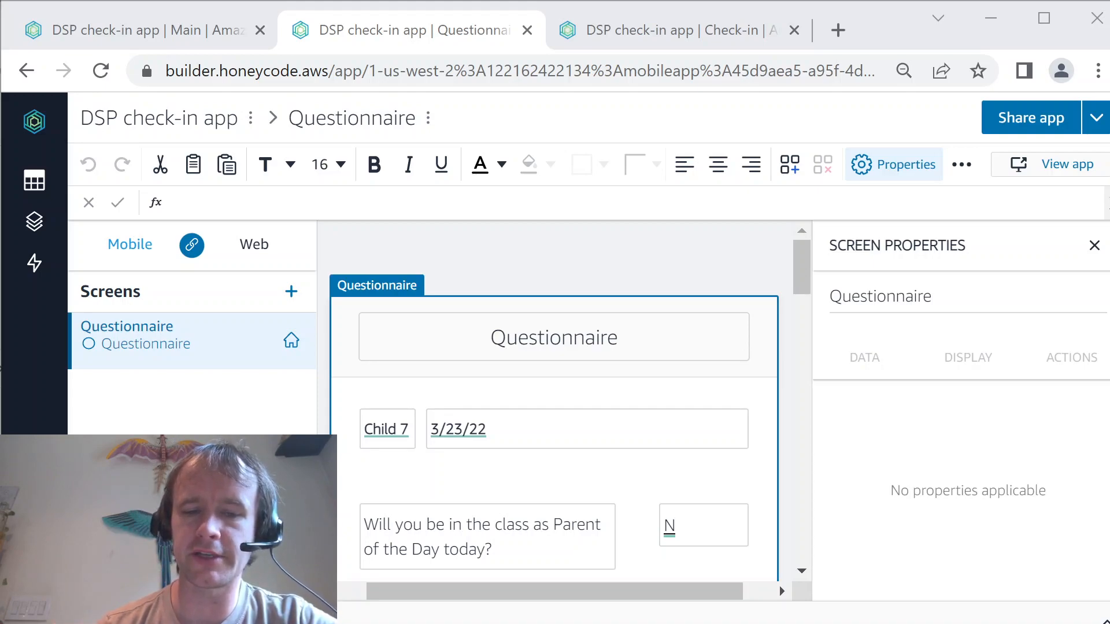
# Step: Switch to the DSP daily screening form in Google Forms and review its name choices and COVID-19 questions
pyautogui.hotkey('alt', 'Tab')
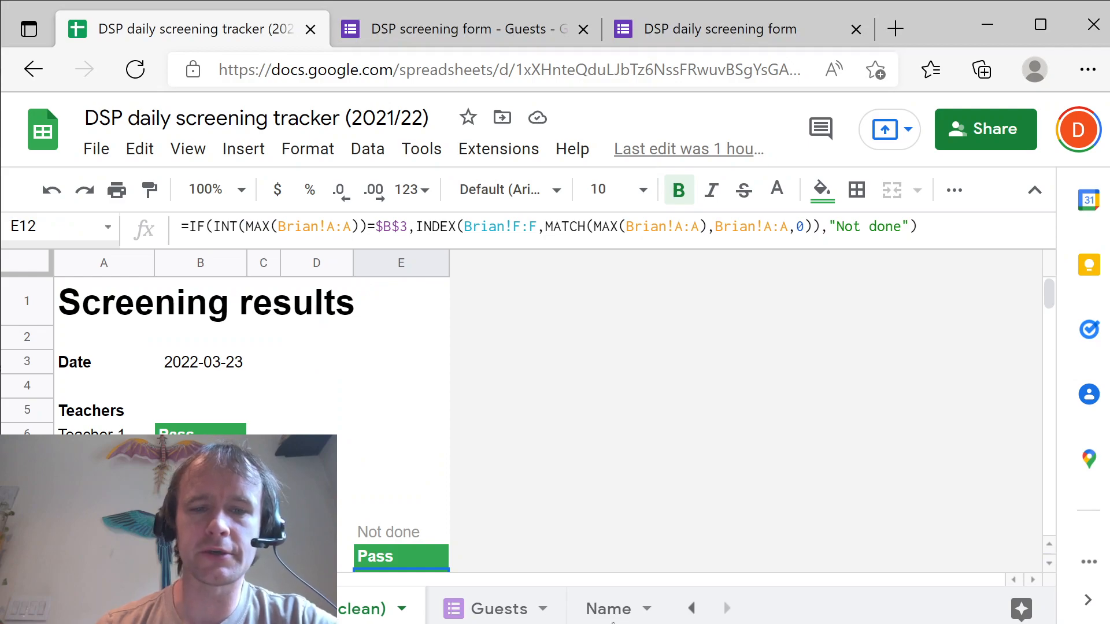
pyautogui.click(683, 28)
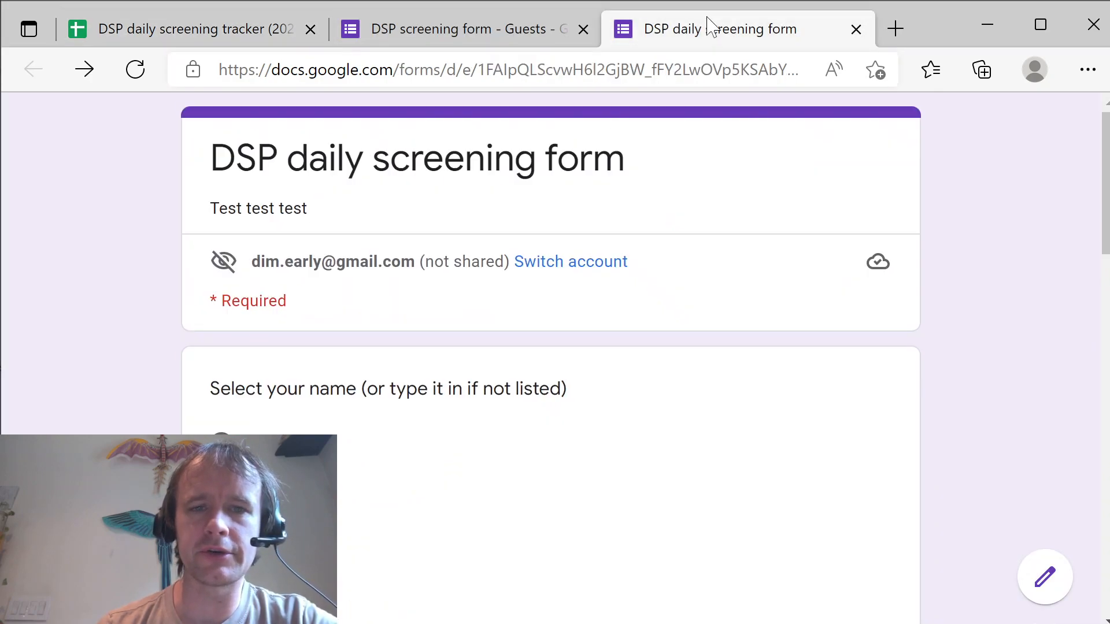
pyautogui.scroll(-1, 98, 404)
pyautogui.scroll(-3, 100, 404)
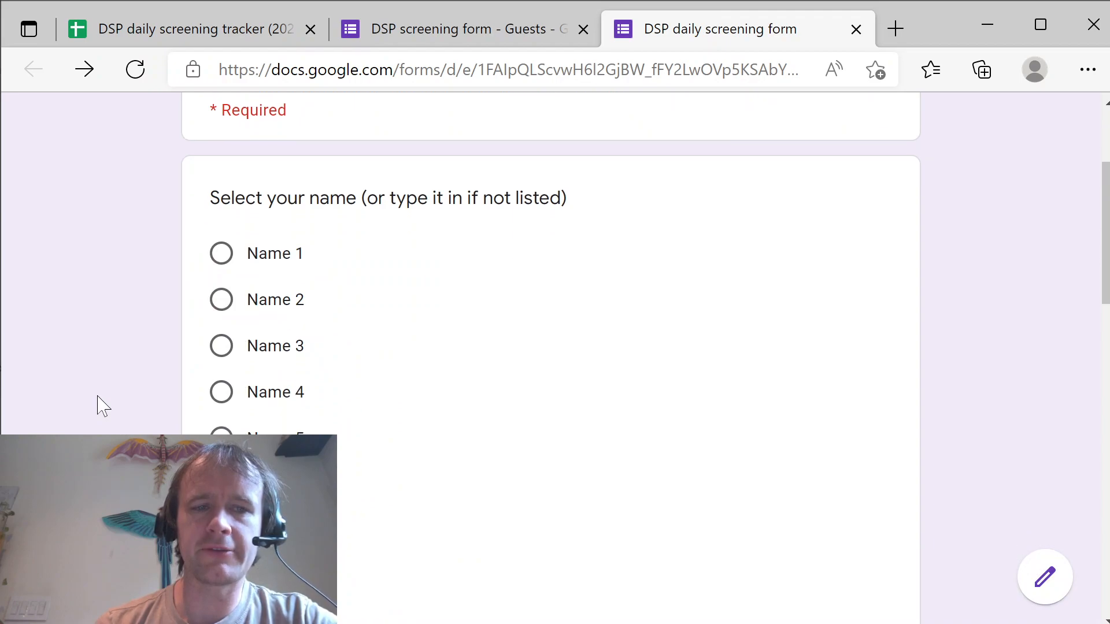
pyautogui.scroll(1, 100, 403)
pyautogui.scroll(-3, 106, 379)
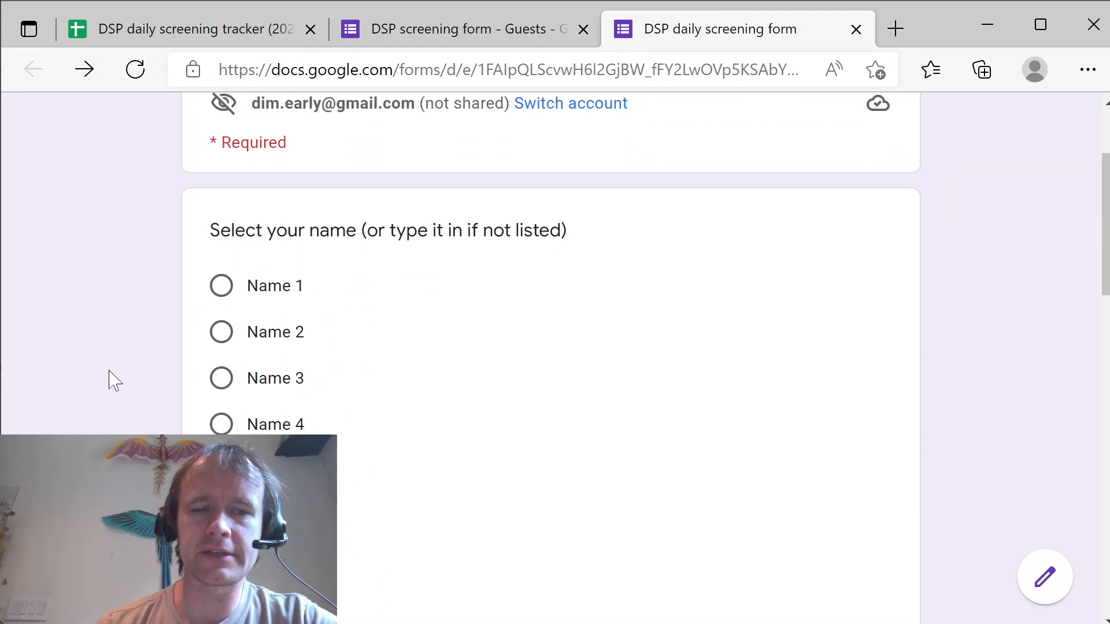
pyautogui.scroll(-8, 98, 425)
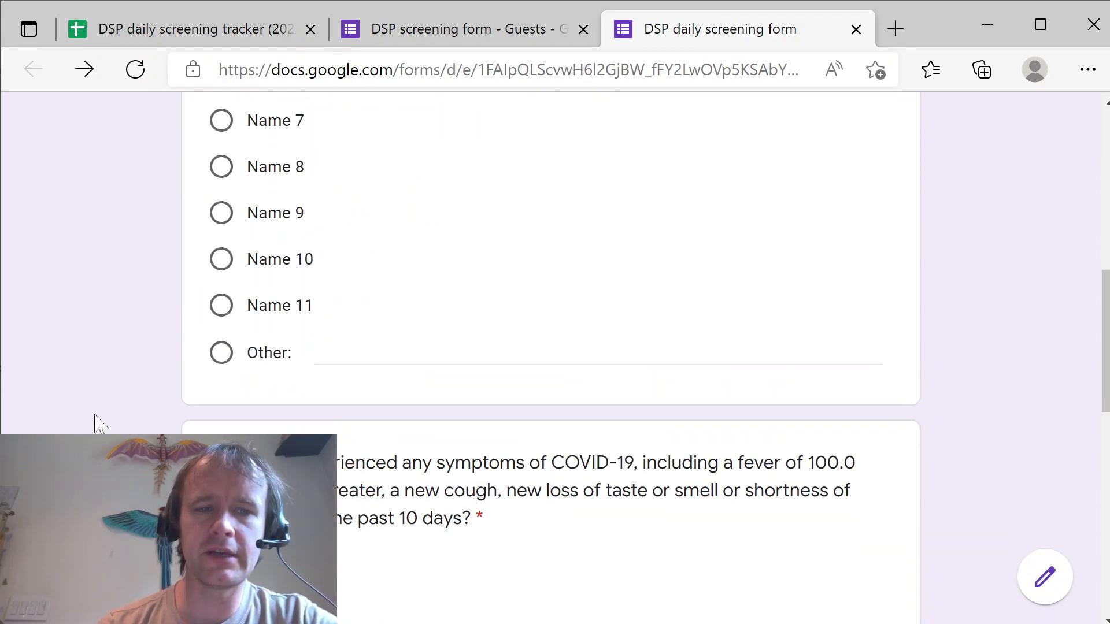
pyautogui.scroll(-7, 173, 409)
pyautogui.scroll(-4, 173, 451)
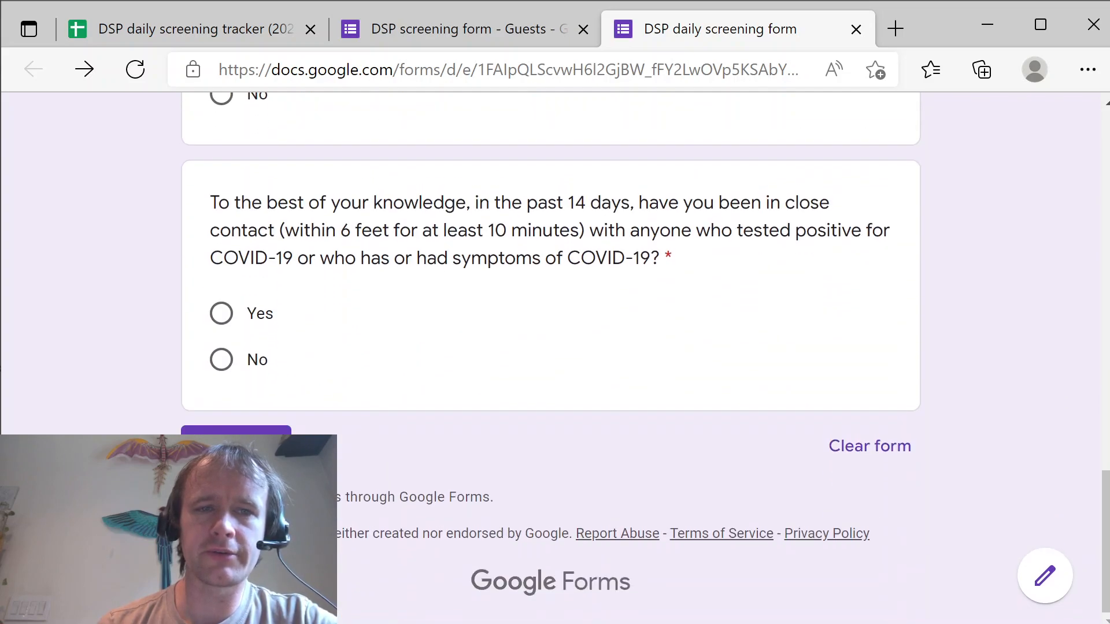
pyautogui.scroll(20, 173, 451)
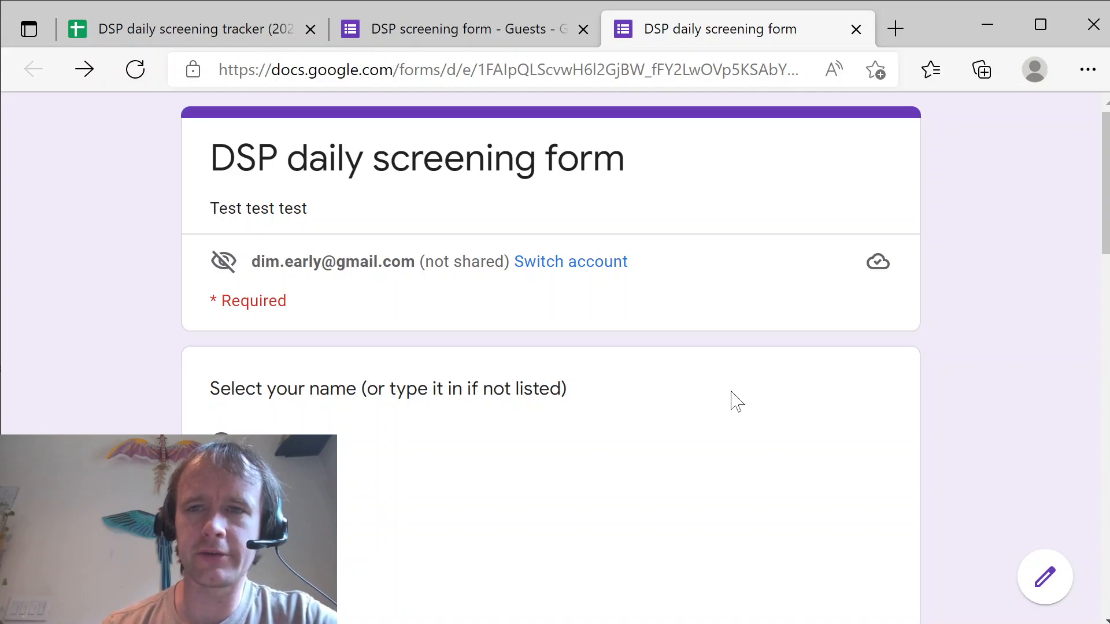
# Step: Switch to the DSP daily screening tracker in Google Sheets and examine the Screening results sheet and its Date cell formula
pyautogui.click(218, 32)
pyautogui.scroll(-5, 341, 471)
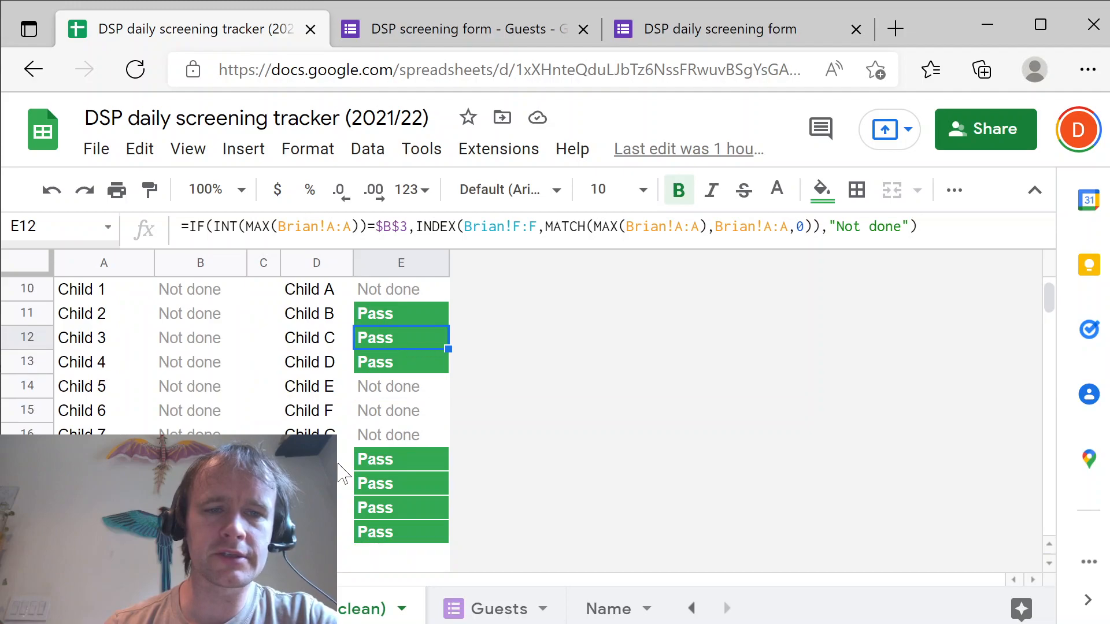
pyautogui.scroll(5, 343, 474)
pyautogui.scroll(-1, 343, 474)
pyautogui.scroll(1, 173, 382)
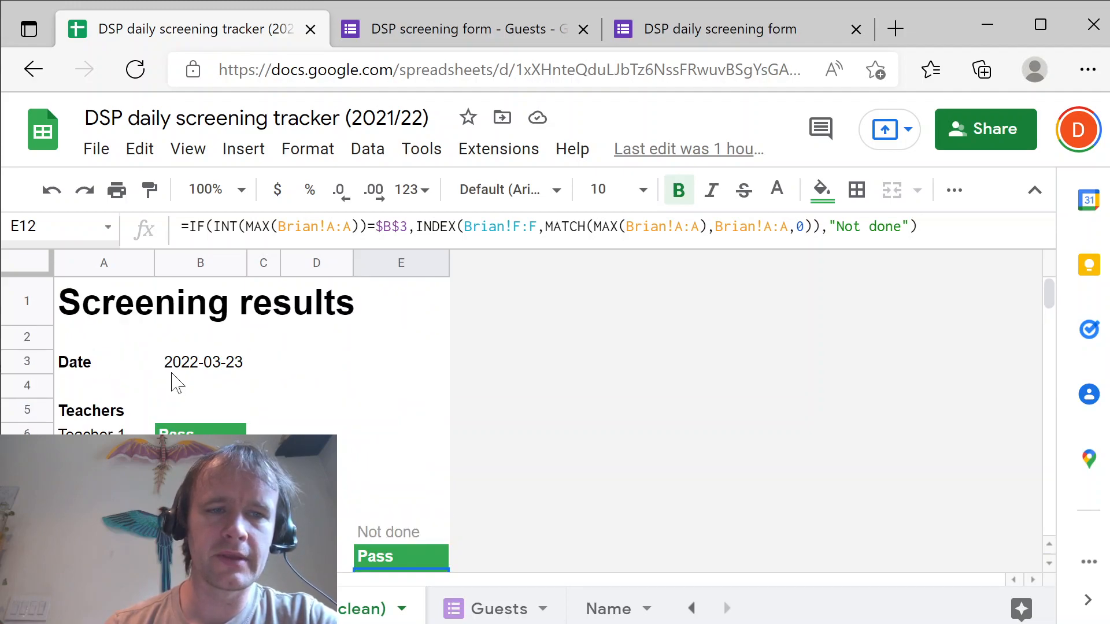
pyautogui.click(124, 316)
pyautogui.click(215, 364)
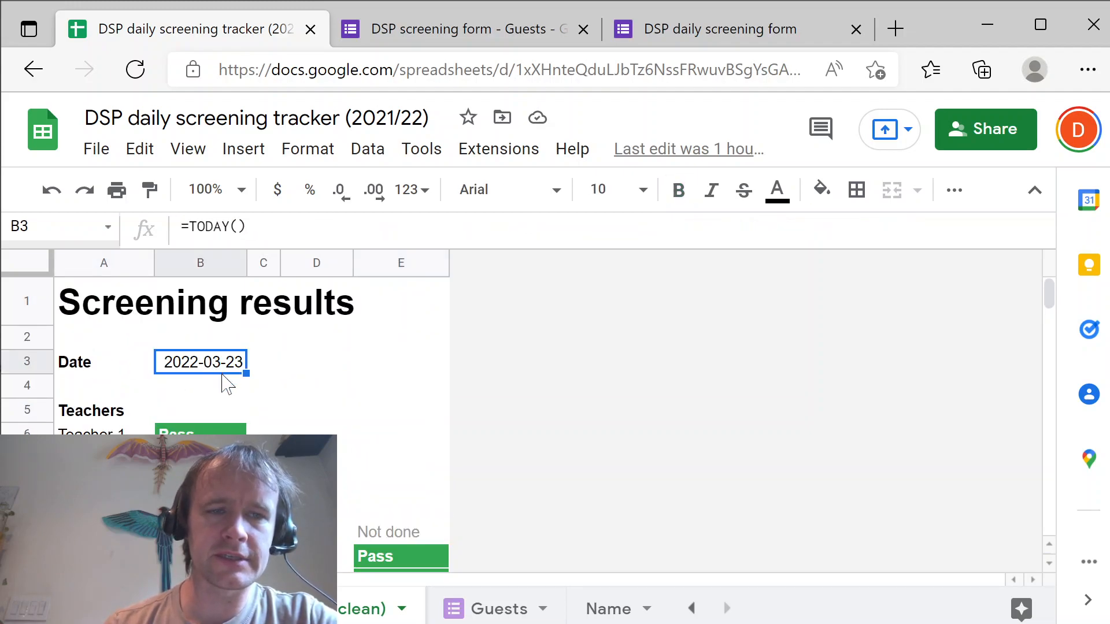
# Step: Examine the screening results listed for the teachers and for the T/Th and MWF children
pyautogui.scroll(-1, 341, 403)
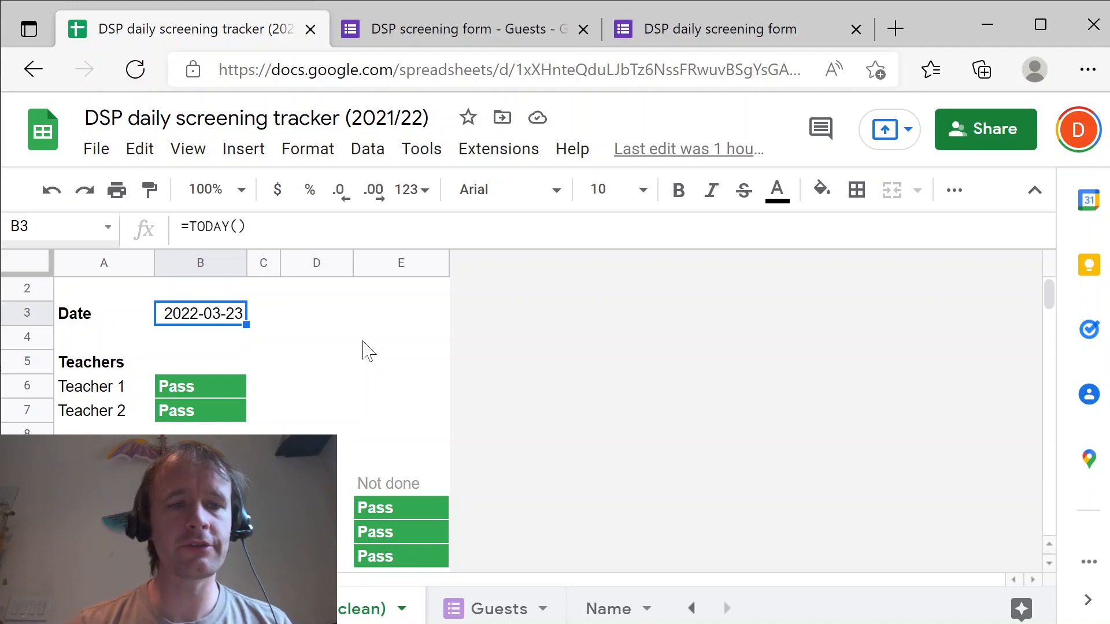
pyautogui.click(110, 395)
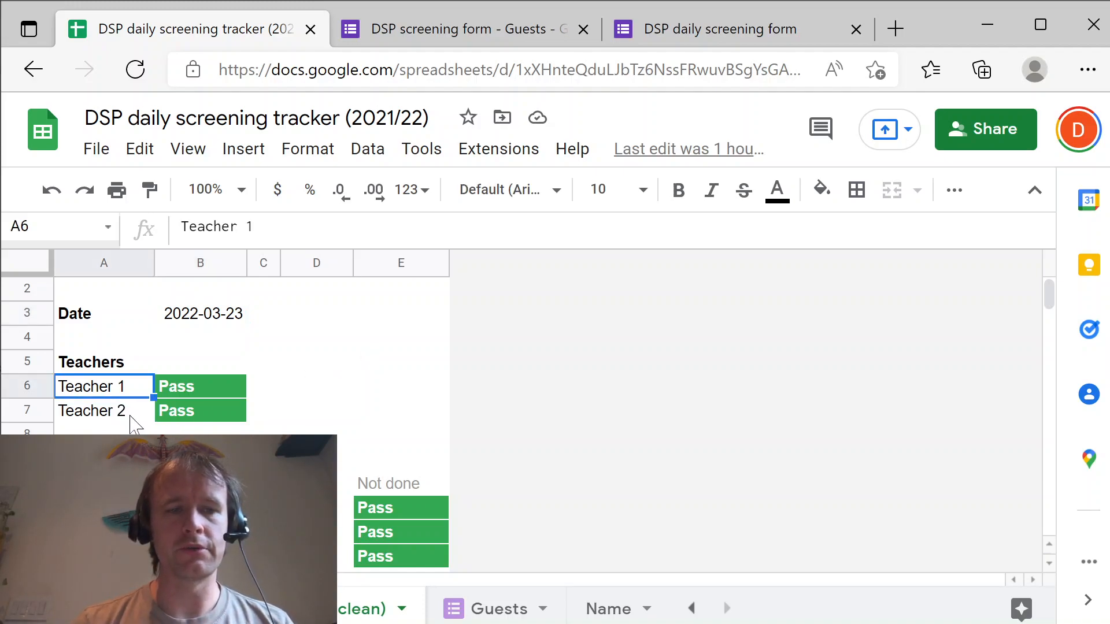
pyautogui.scroll(-2, 343, 453)
pyautogui.scroll(-3, 345, 456)
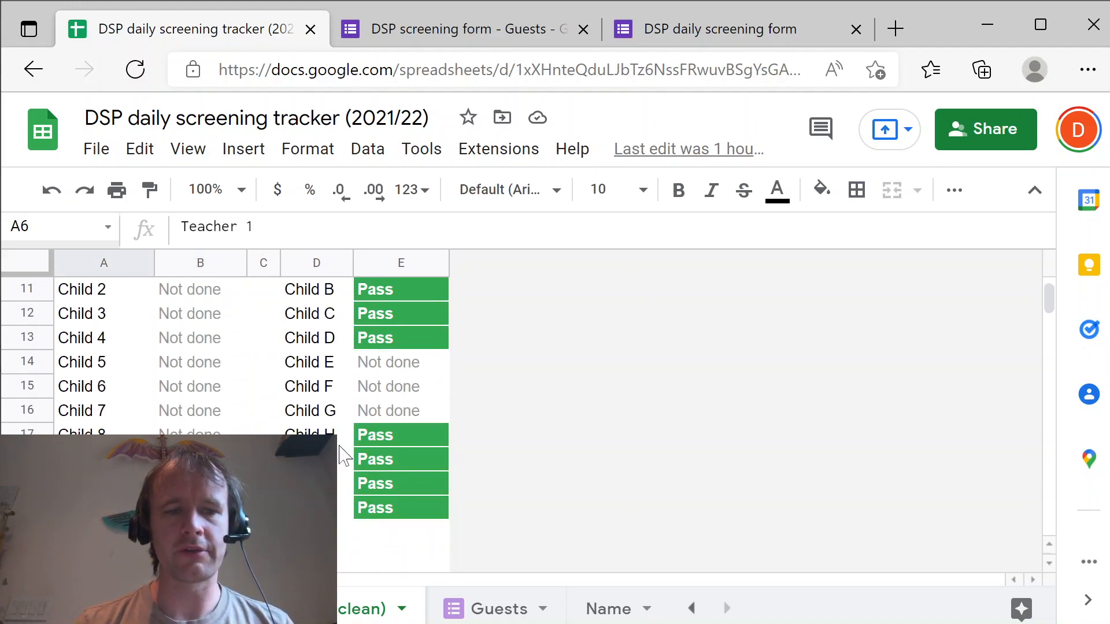
pyautogui.scroll(6, 345, 457)
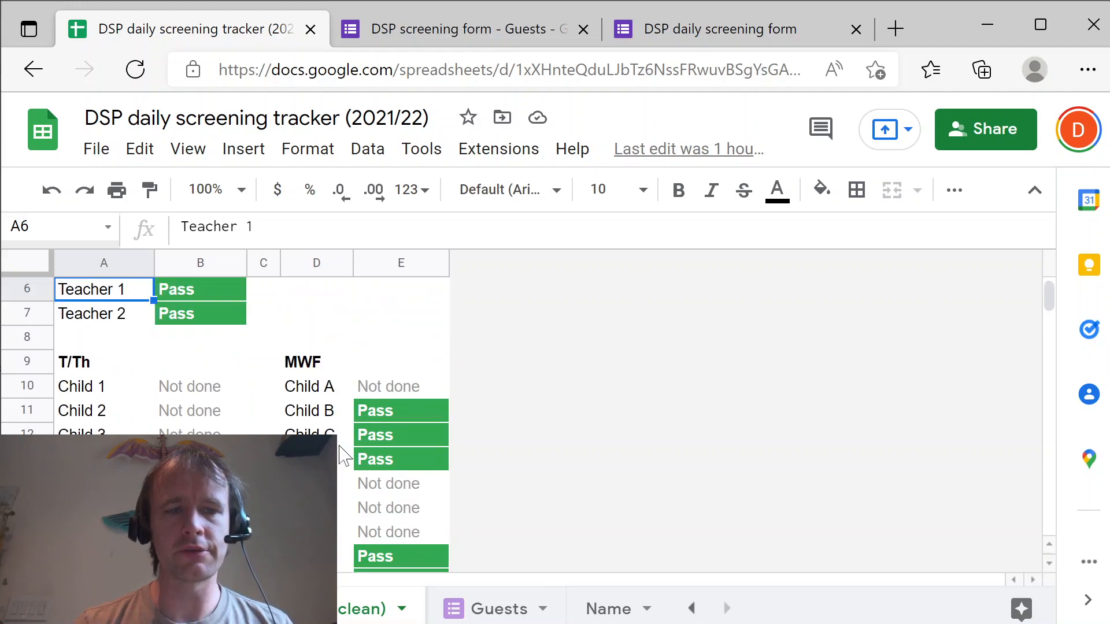
# Step: Open the Name sheet and examine its timestamped responses and the Incomplete, Fail, Pass and Pass (POD) values in the Result column
pyautogui.click(607, 610)
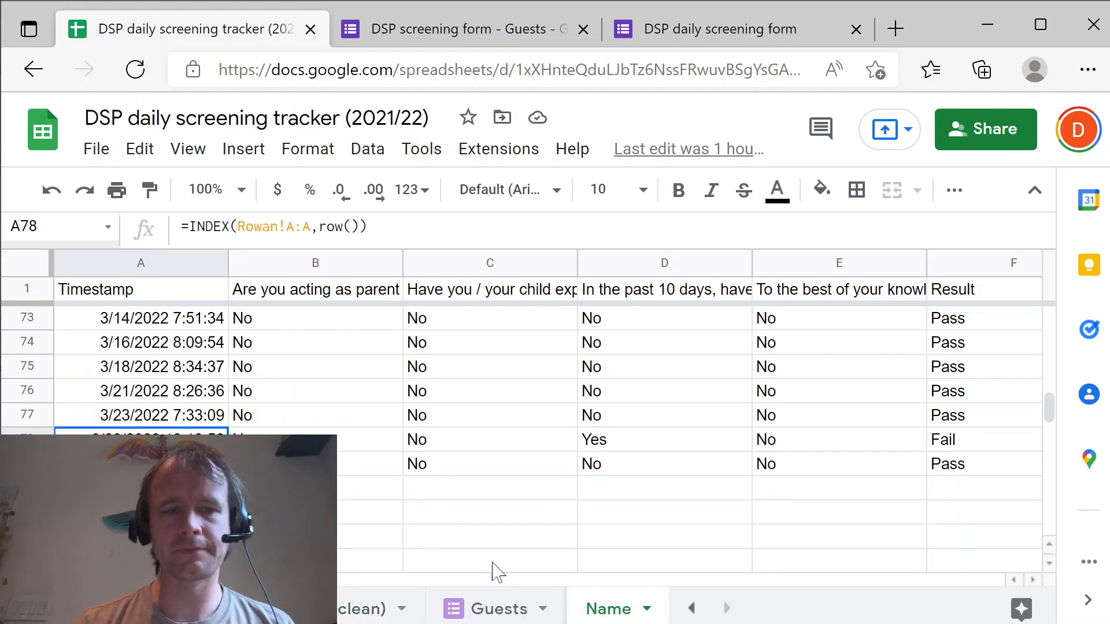
pyautogui.click(176, 373)
pyautogui.scroll(20, 237, 376)
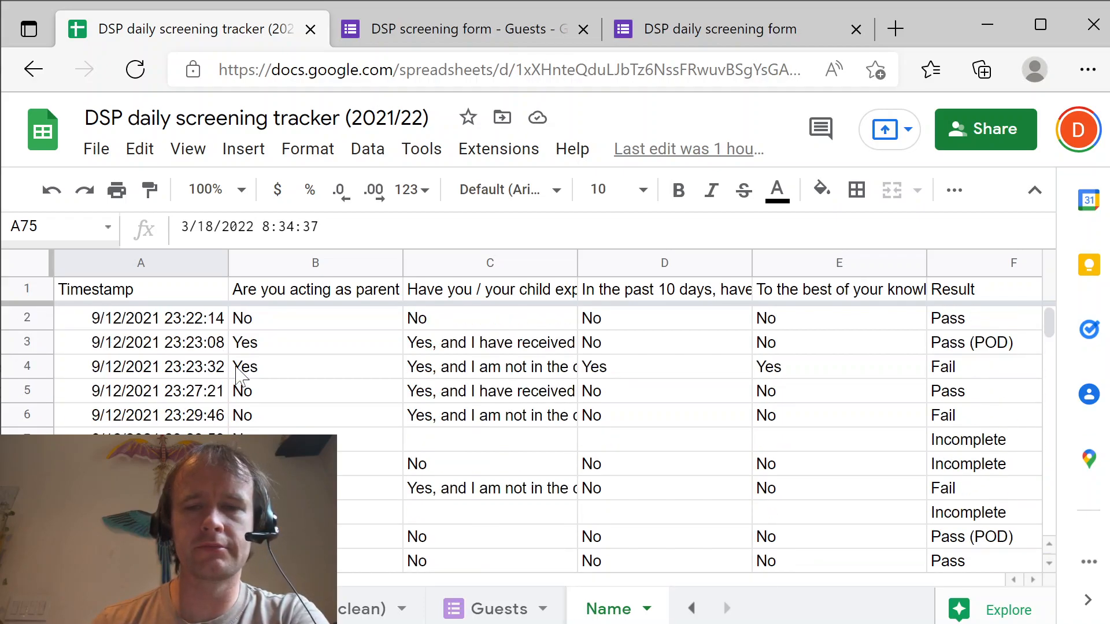
pyautogui.scroll(-6, 237, 376)
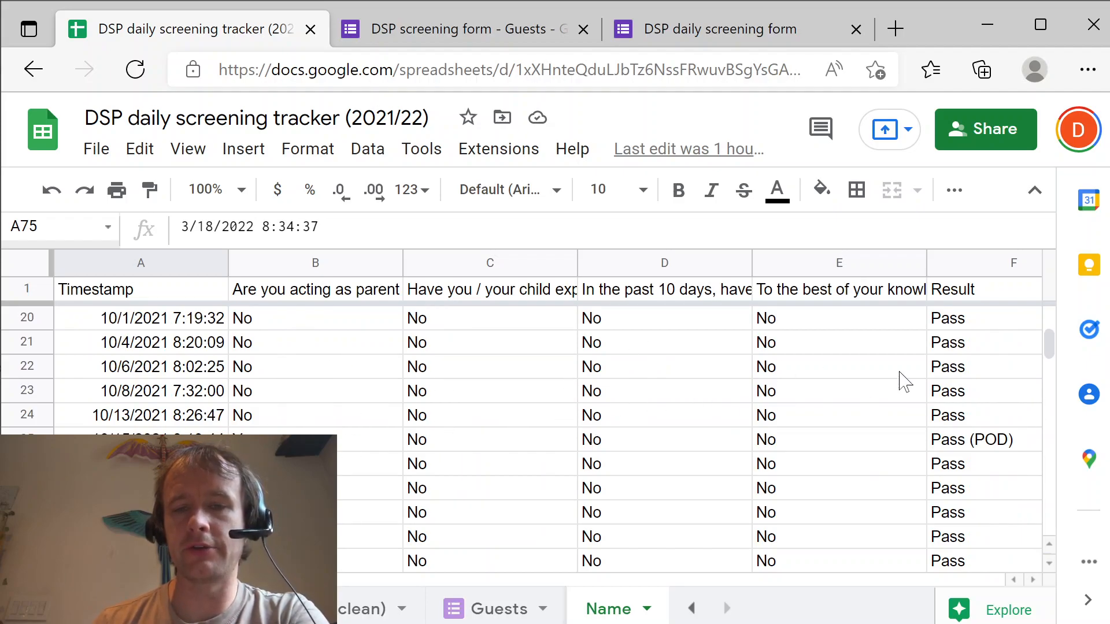
pyautogui.scroll(6, 905, 381)
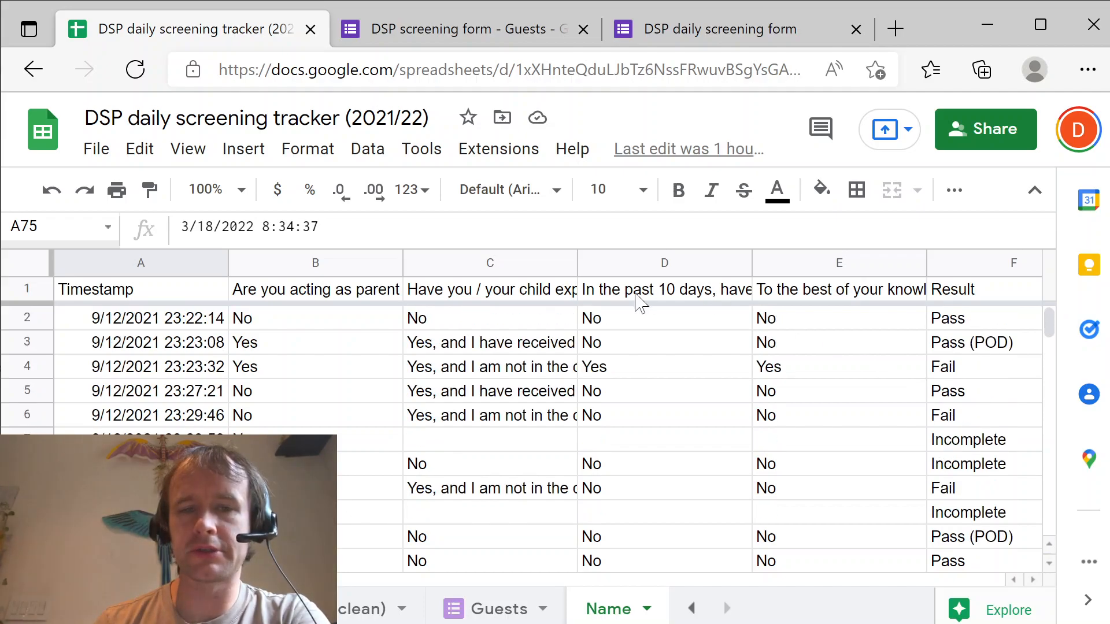
pyautogui.click(968, 444)
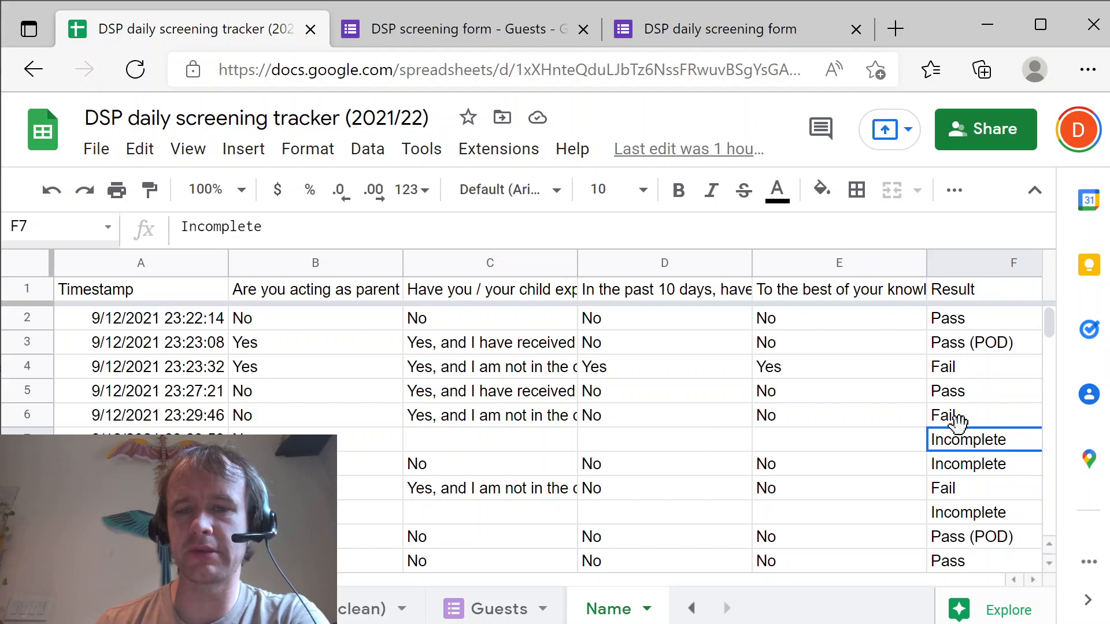
pyautogui.click(954, 415)
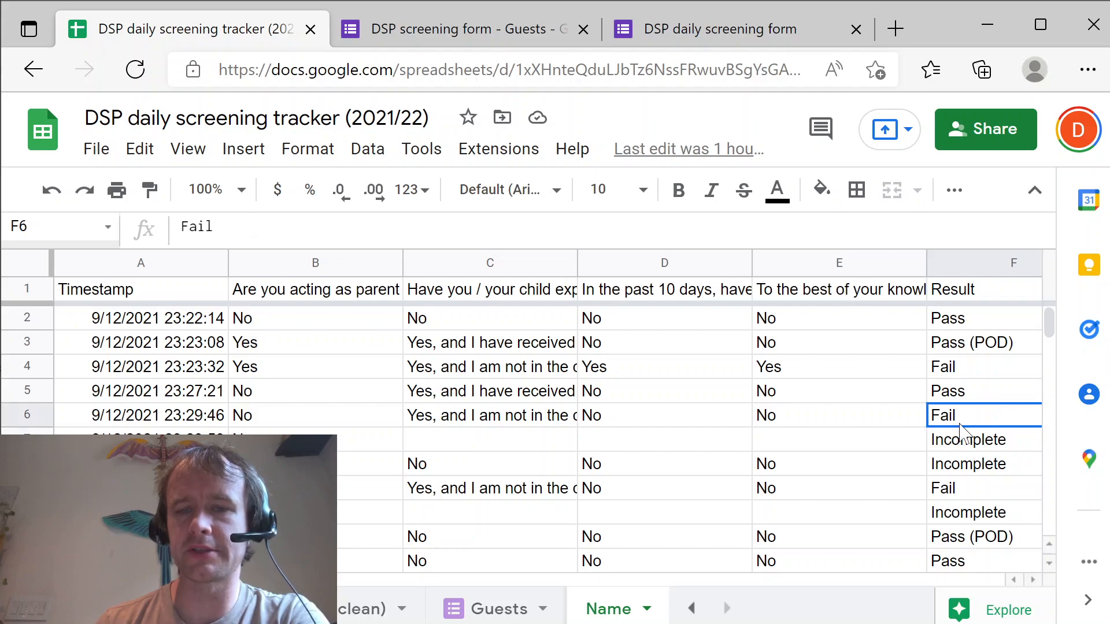
pyautogui.click(960, 392)
pyautogui.click(963, 346)
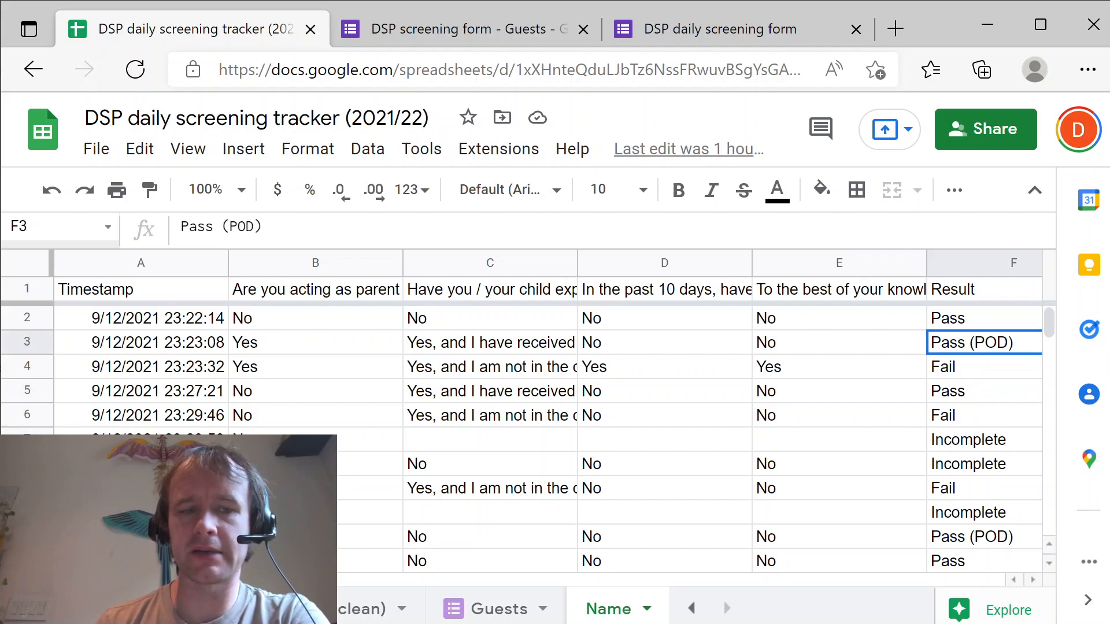
# Step: Return to the Screening results sheet and review the statuses of the T/Th and MWF children
pyautogui.click(363, 611)
pyautogui.scroll(-3, 344, 482)
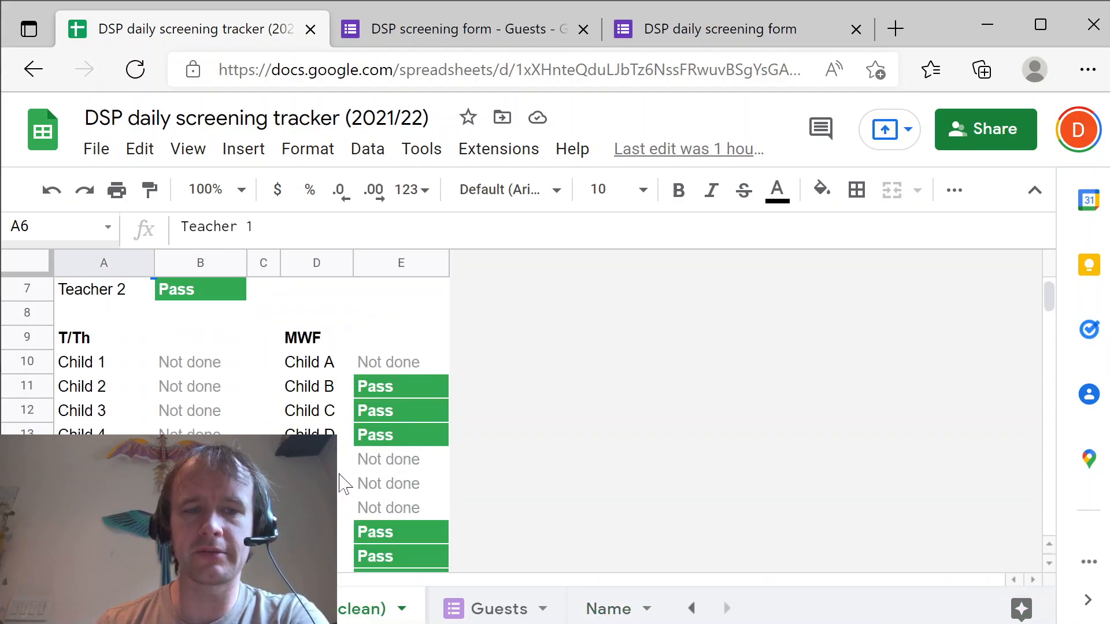
pyautogui.scroll(1, 347, 484)
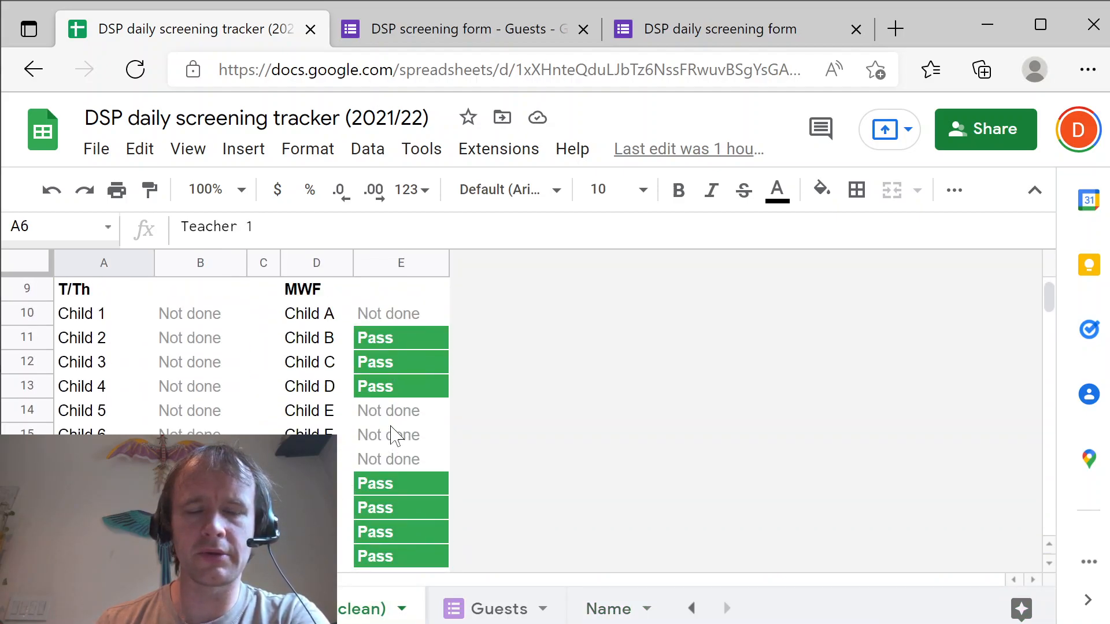
pyautogui.scroll(2, 341, 398)
pyautogui.scroll(-1, 341, 398)
pyautogui.scroll(-1, 341, 398)
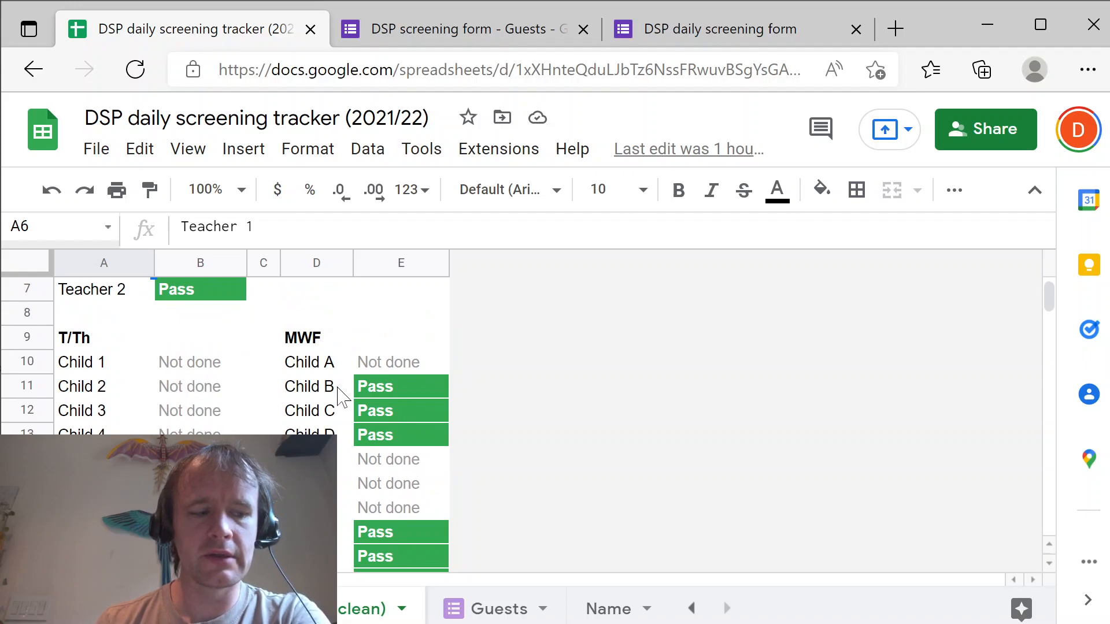
# Step: Go back to the Name sheet and examine its latest response row, from the timestamp to the Result and the empty cell below
pyautogui.click(621, 612)
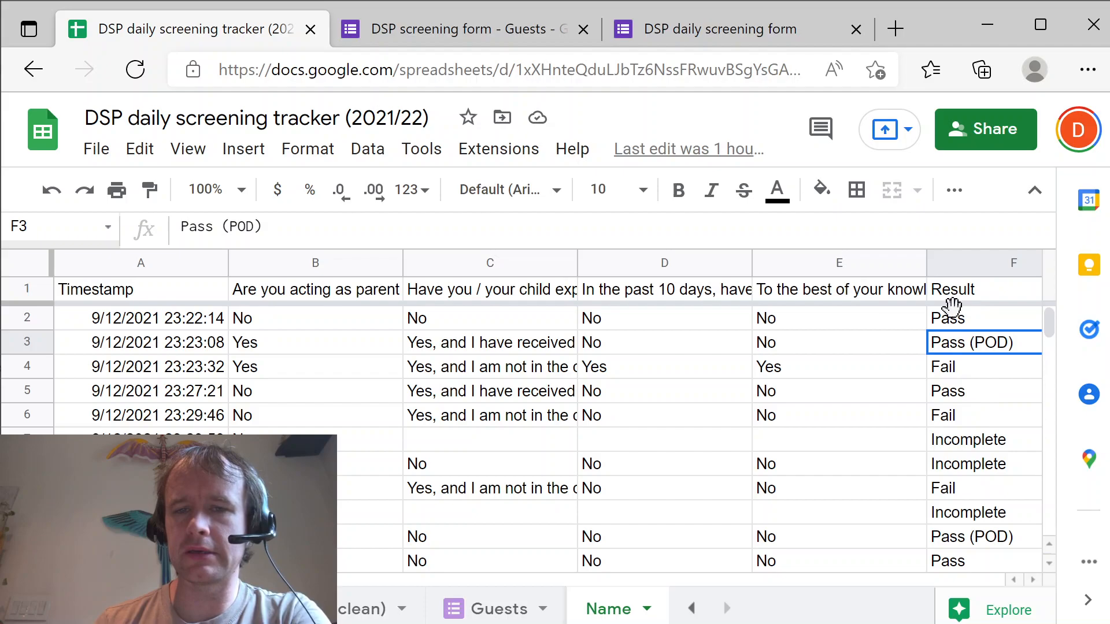
pyautogui.press('Down')
pyautogui.hotkey('ctrl', 'Down')
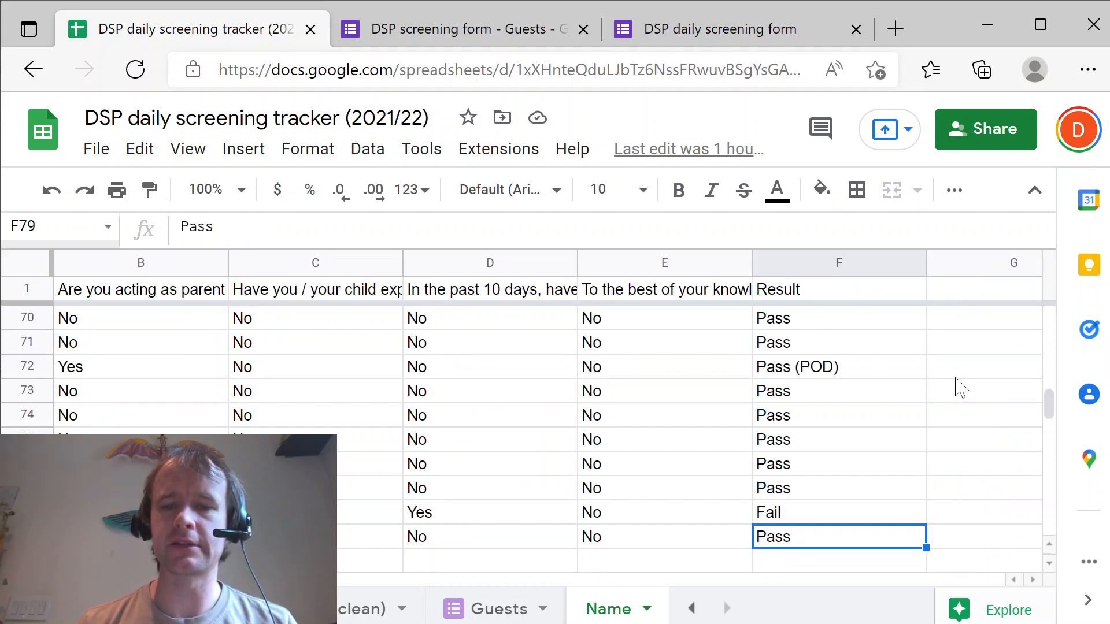
pyautogui.hotkey('ctrl', 'Left')
pyautogui.press('Right')
pyautogui.hotkey('ctrl', 'Right')
pyautogui.hotkey('ctrl', 'Left')
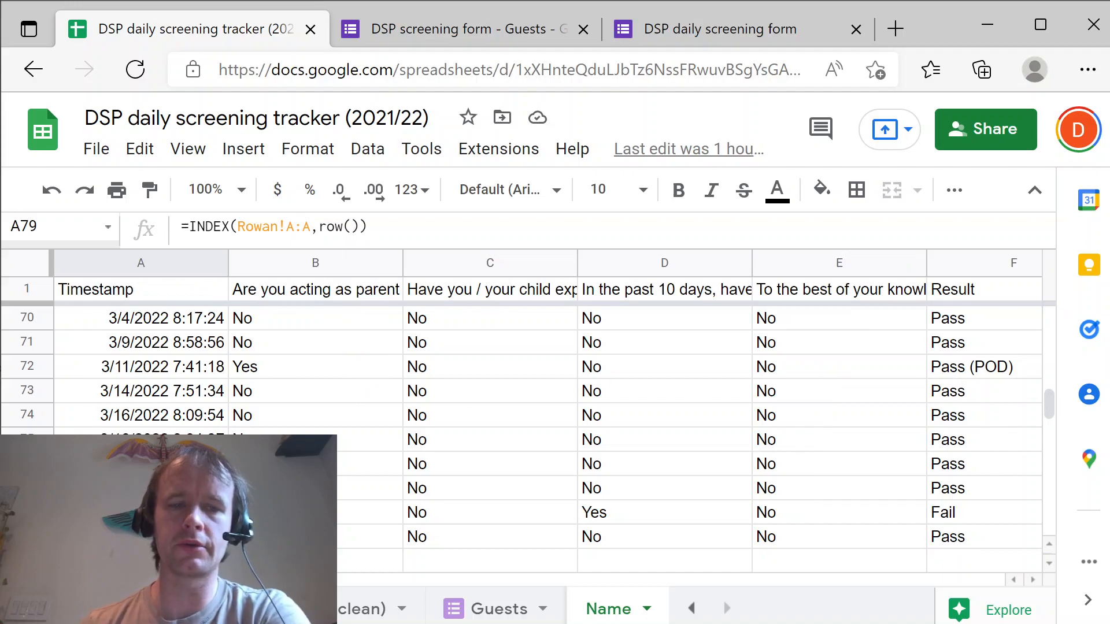
pyautogui.scroll(-1, 665, 404)
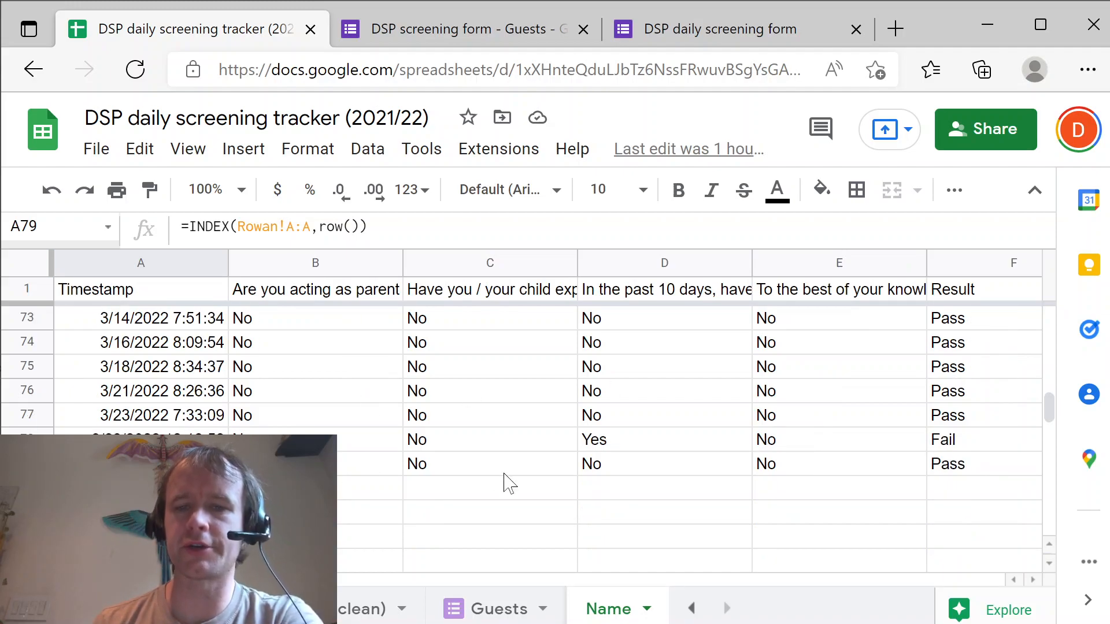
pyautogui.click(947, 463)
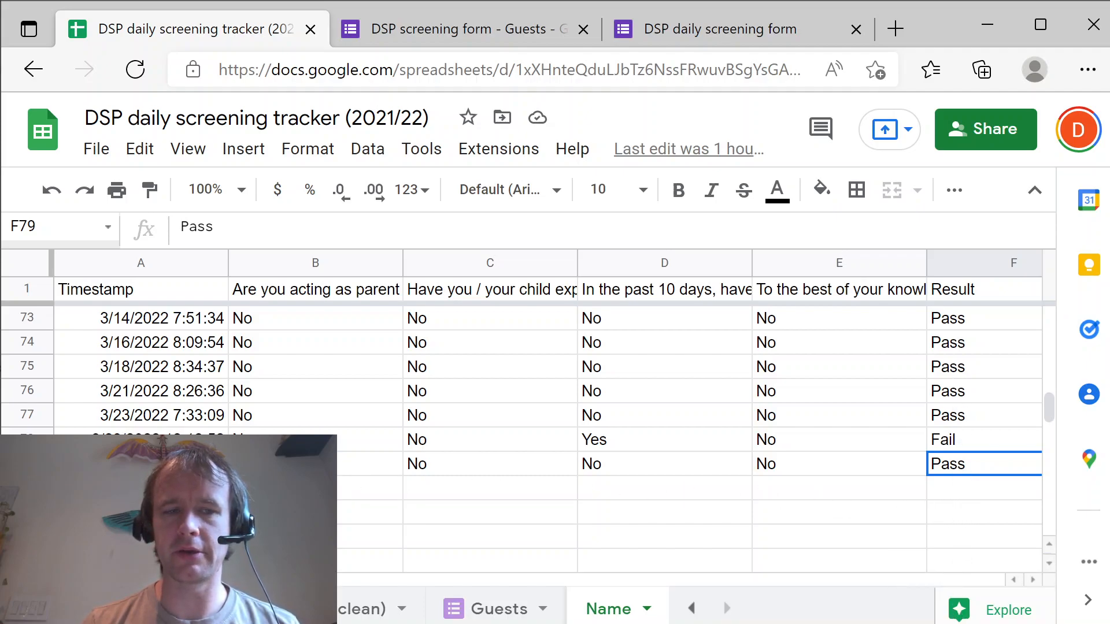
pyautogui.click(951, 491)
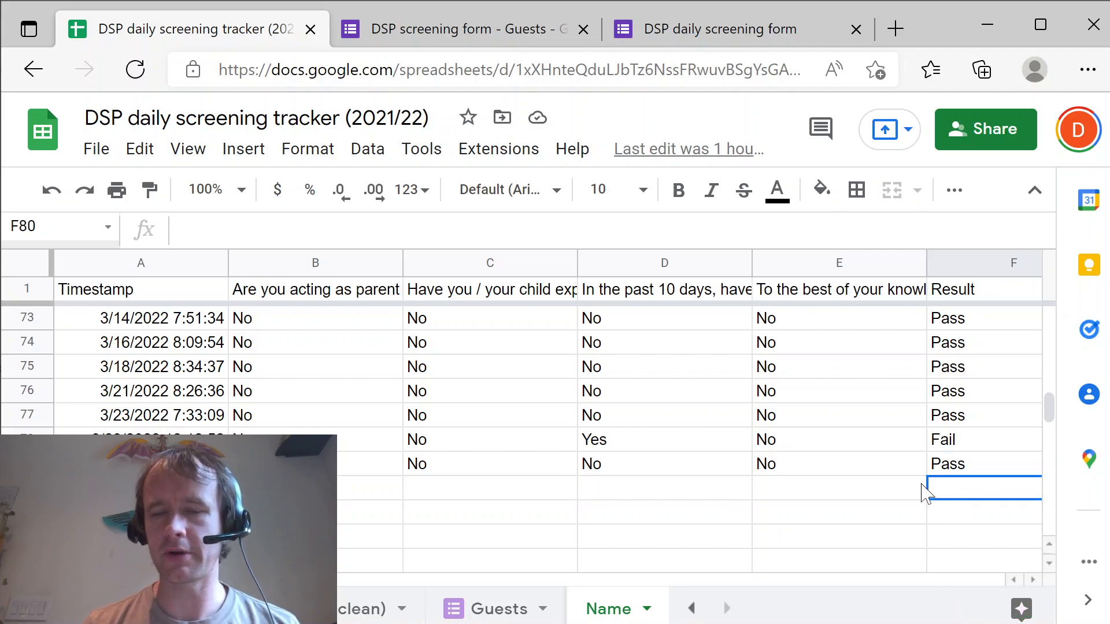
# Step: Show the full Result header formula in F1 and examine its ARRAYFORMULA function and A:A reference
pyautogui.hotkey('ctrl', 'Up')
pyautogui.hotkey('ctrl', 'Up')
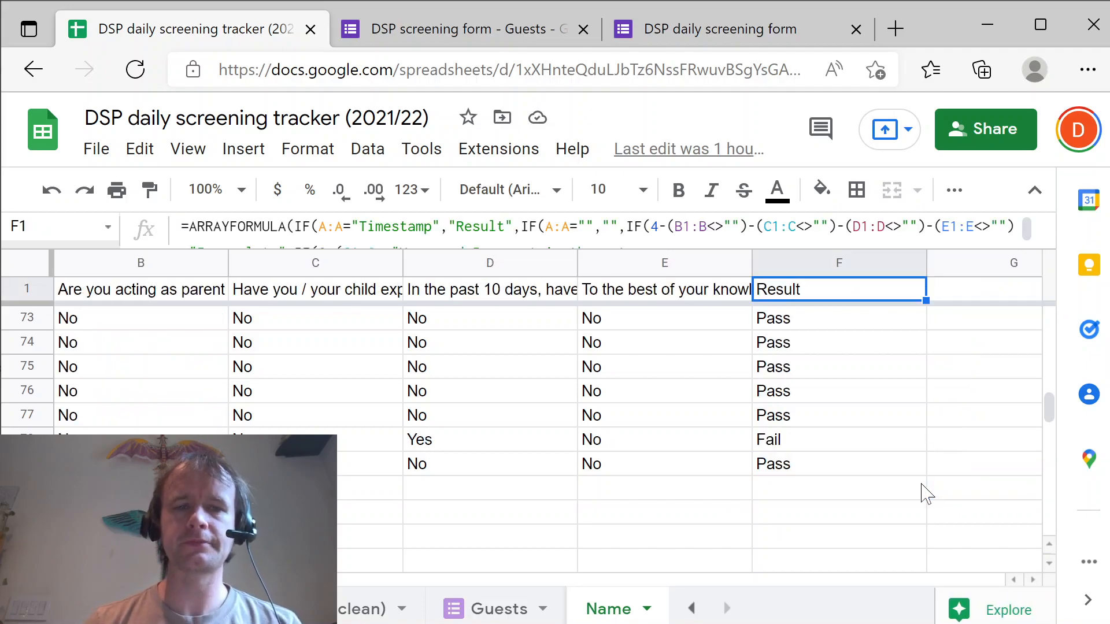
pyautogui.moveTo(746, 248); pyautogui.dragTo(746, 327)
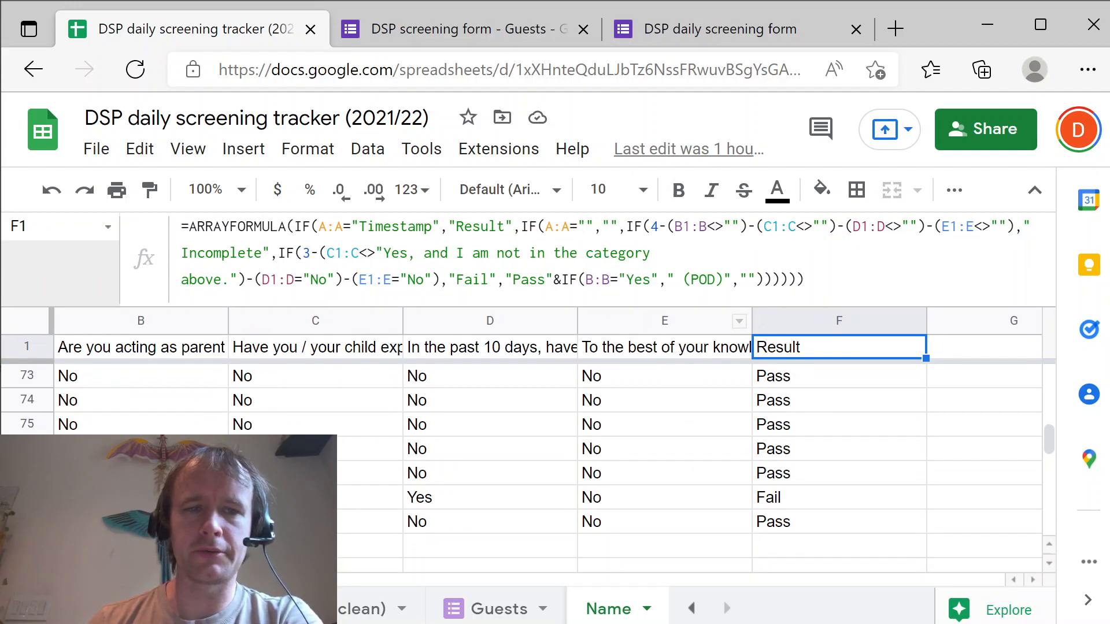
pyautogui.doubleClick(237, 226)
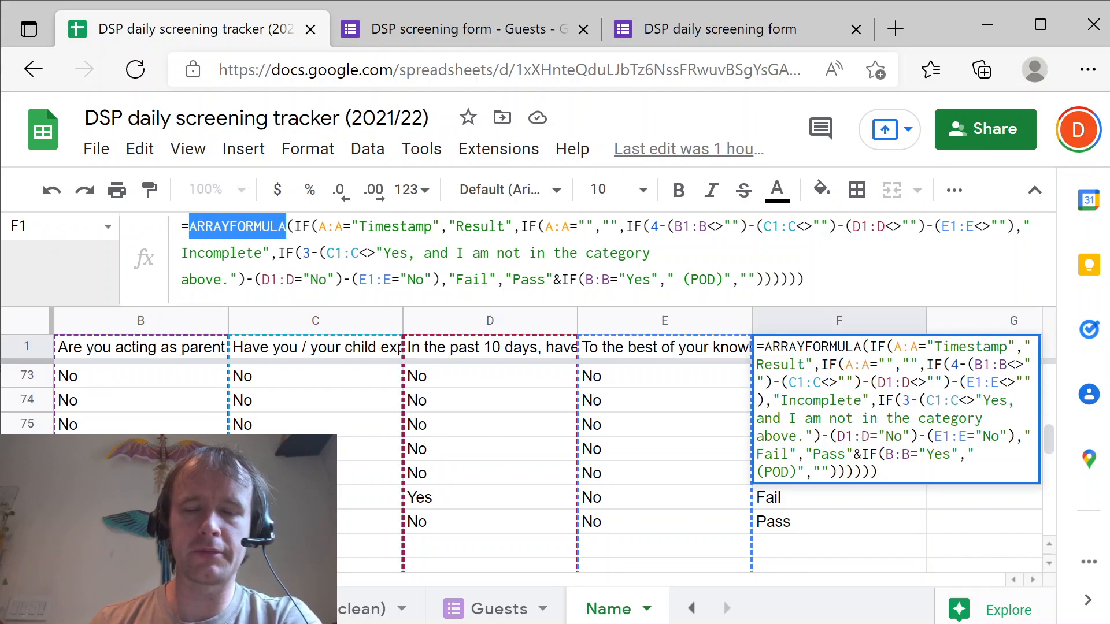
pyautogui.moveTo(344, 227); pyautogui.dragTo(319, 226)
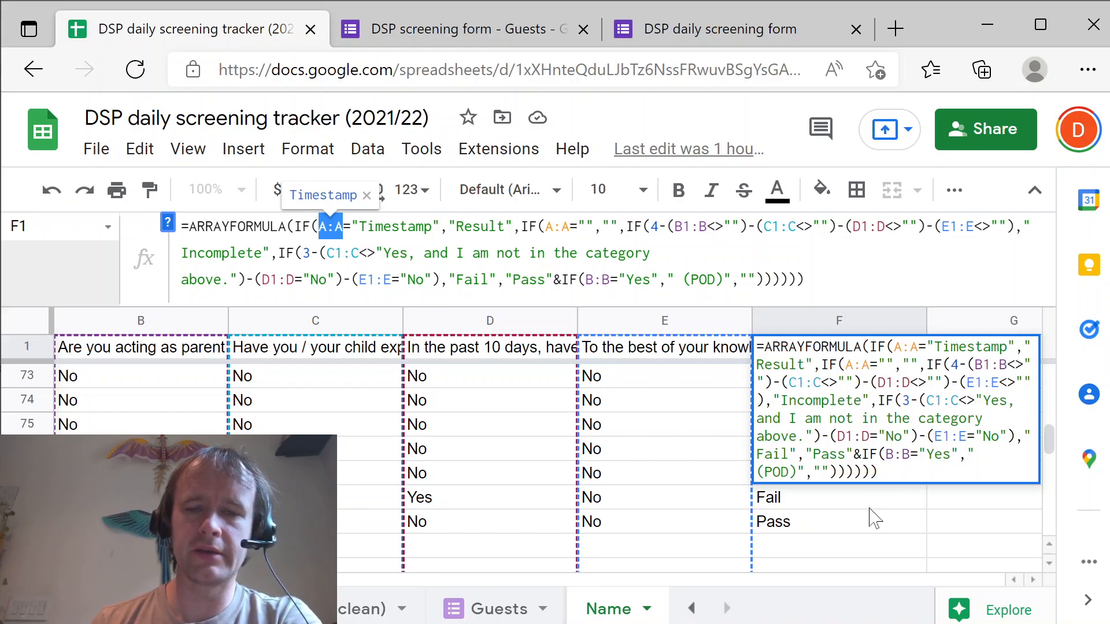
pyautogui.press('Escape')
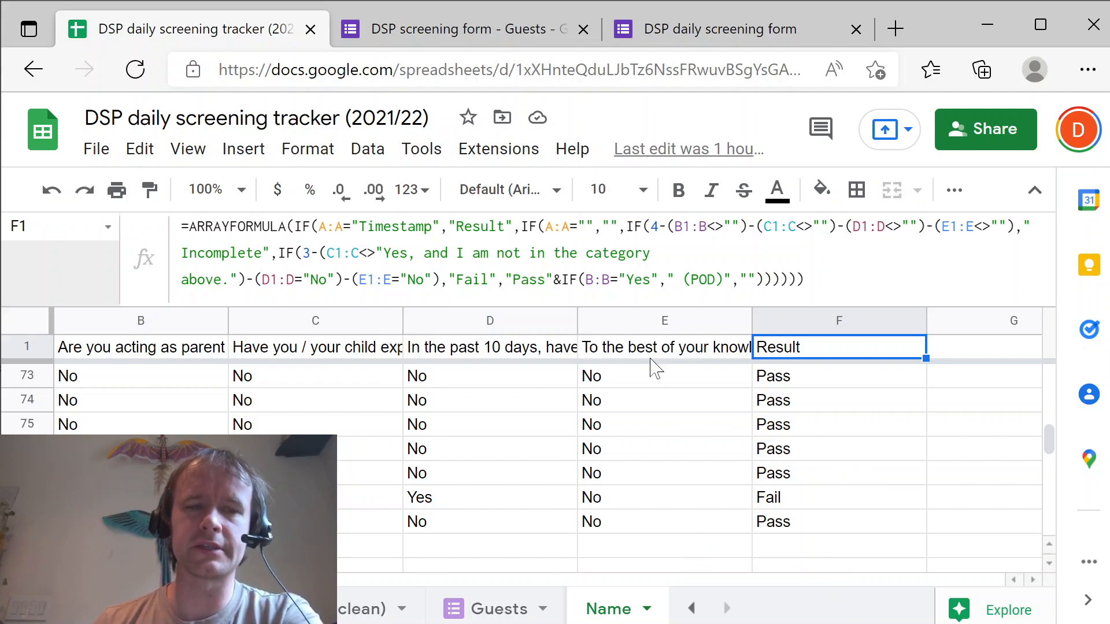
# Step: Examine how the F1 formula tests column A for "Timestamp", comparing it with the header row, and leave the formula unchanged
pyautogui.press('Return')
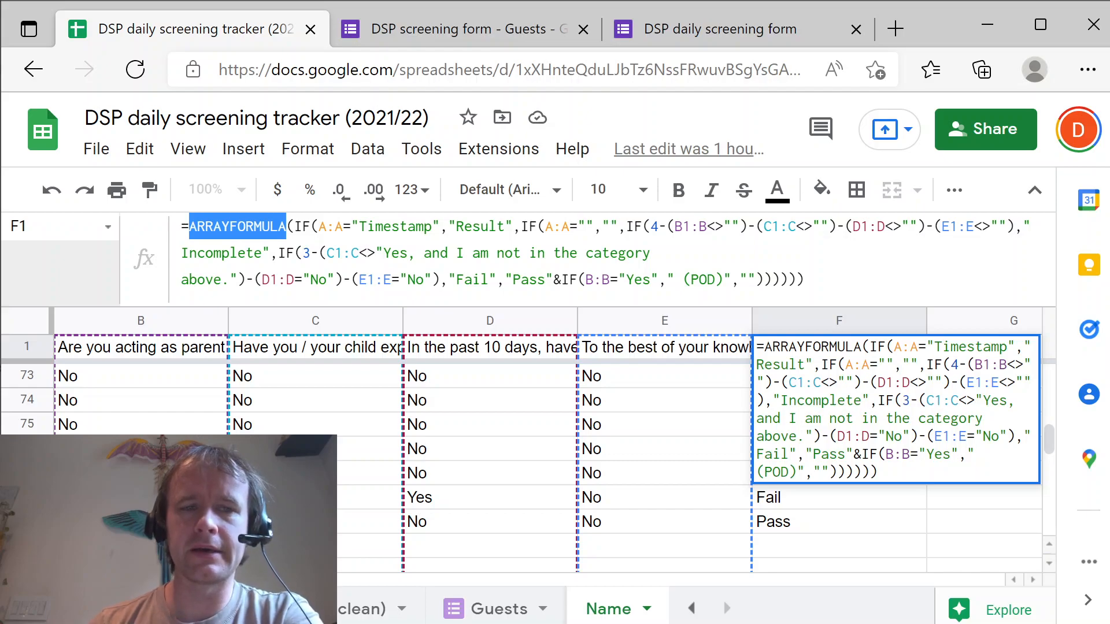
pyautogui.click(374, 226)
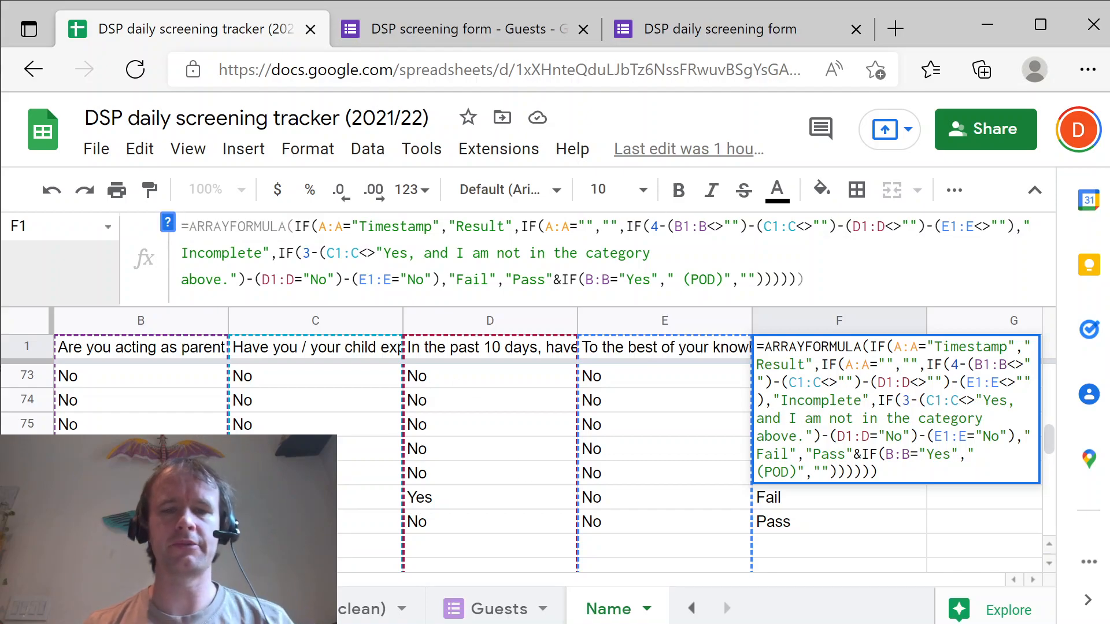
pyautogui.hscroll(-3, 489, 440)
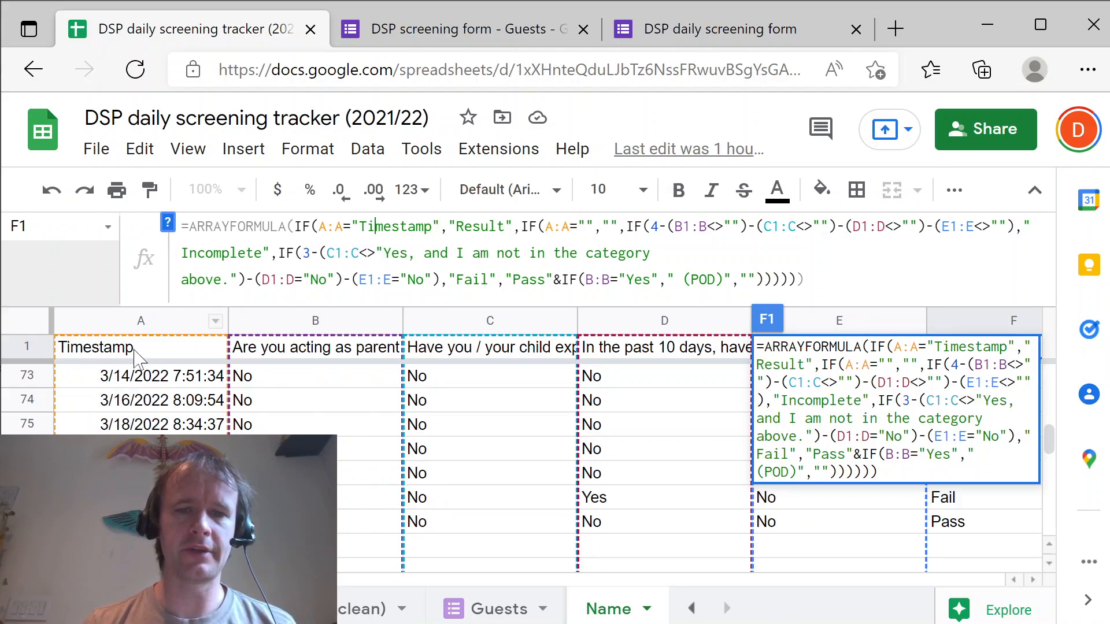
pyautogui.press('Escape')
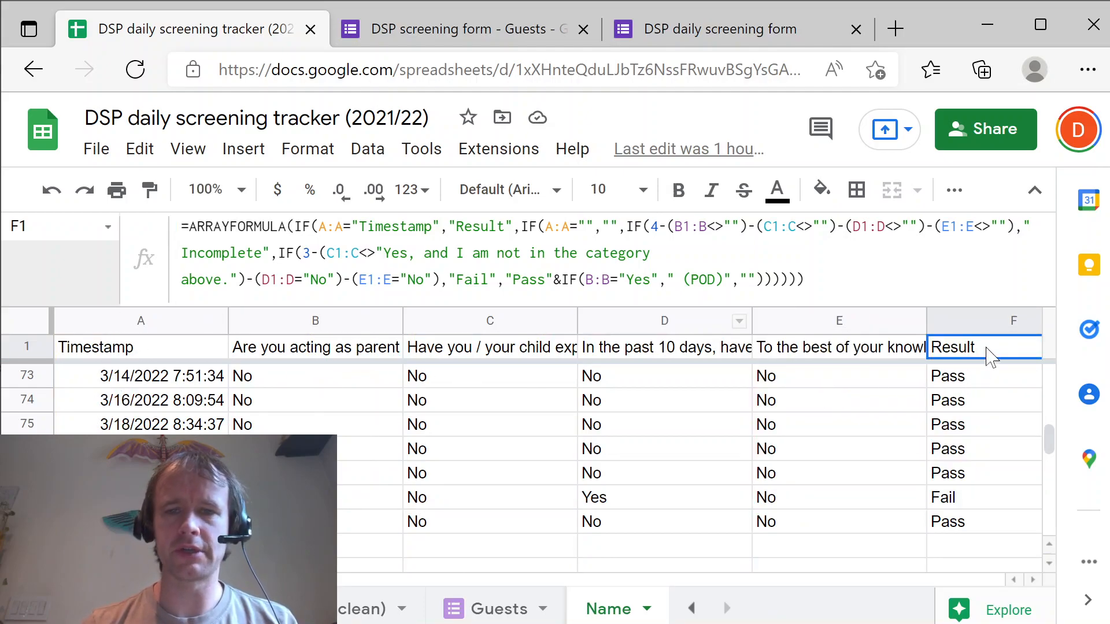
pyautogui.click(560, 252)
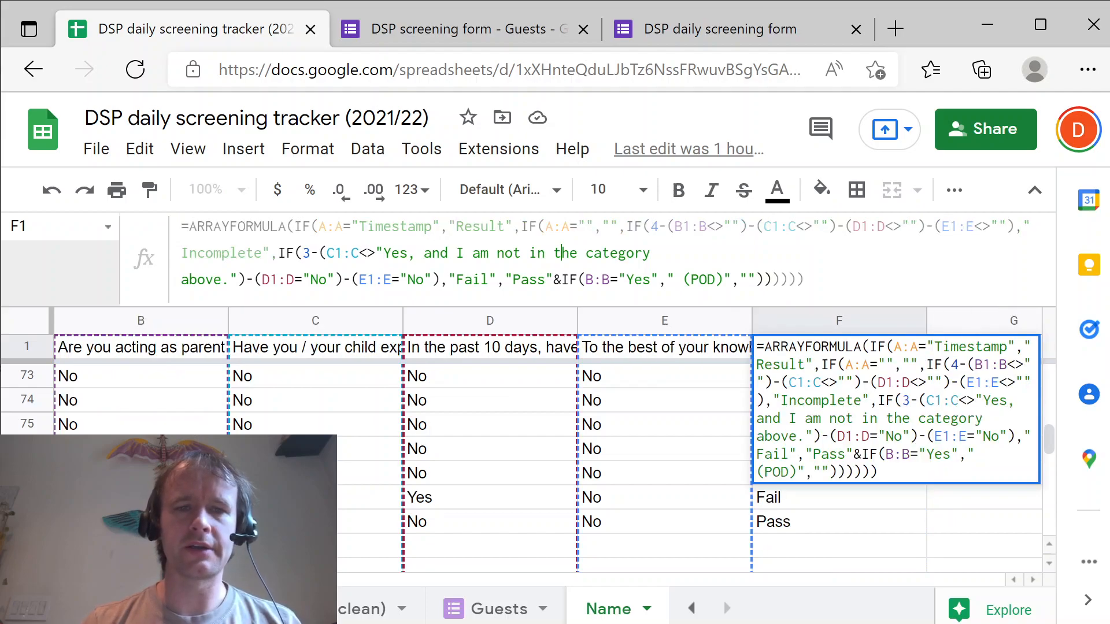
pyautogui.press('Escape')
# Step: Check the blank rows below the last response on the Name sheet, and return to the Result header in F1
pyautogui.click(141, 497)
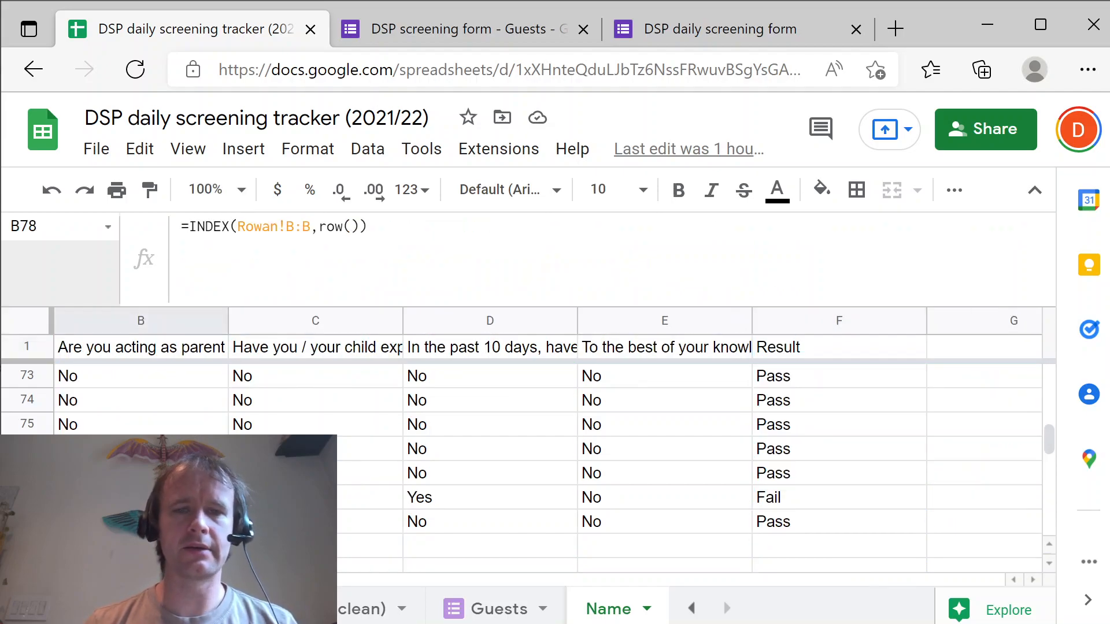
pyautogui.press('Left')
pyautogui.press('Down')
pyautogui.press('Down')
pyautogui.press('Down')
pyautogui.press('Down')
pyautogui.press('Down')
pyautogui.press('Down')
pyautogui.press('Down')
pyautogui.press('Right')
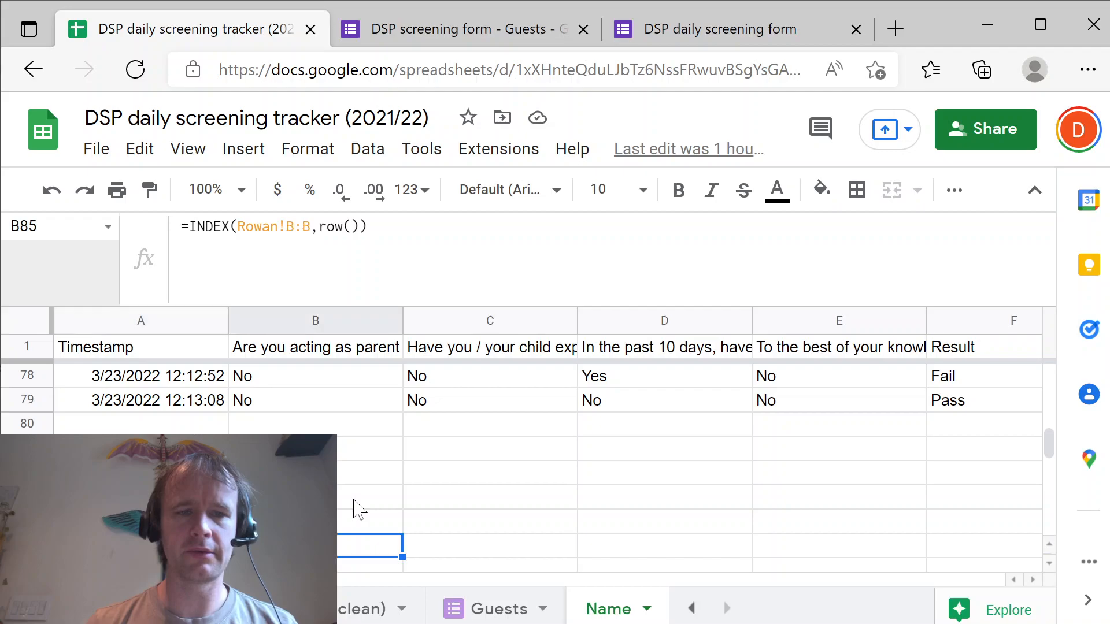
pyautogui.press('Right')
pyautogui.press('Right')
pyautogui.press('Right')
pyautogui.press('Right')
pyautogui.press('Right')
pyautogui.press('Right')
pyautogui.press('Left')
pyautogui.press('Left')
pyautogui.hotkey('ctrl', 'Up')
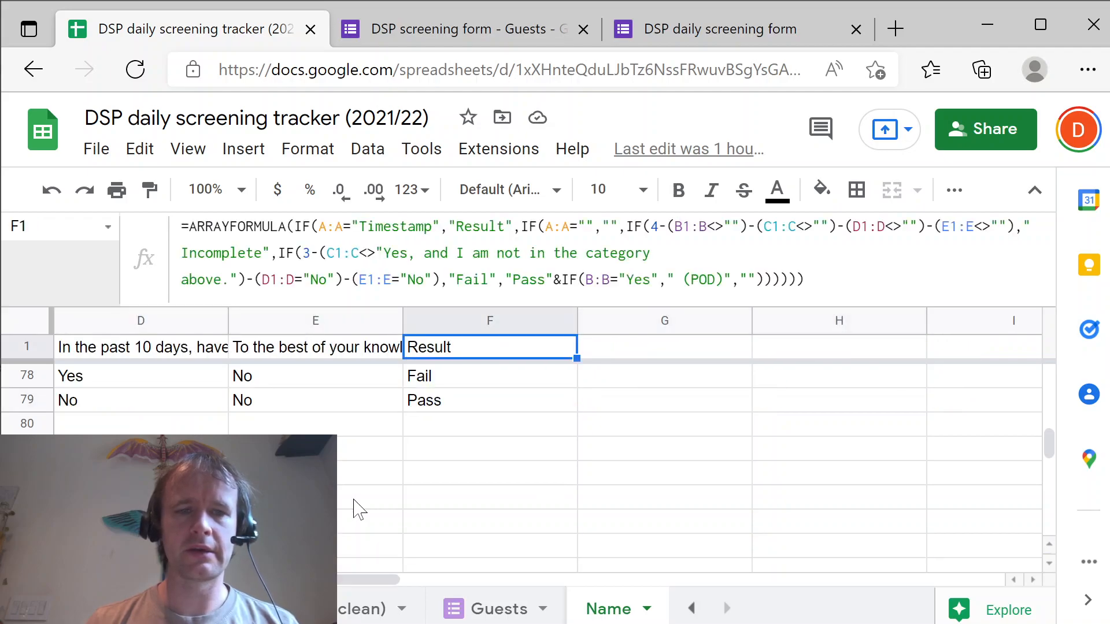
pyautogui.press('Down')
pyautogui.press('Up')
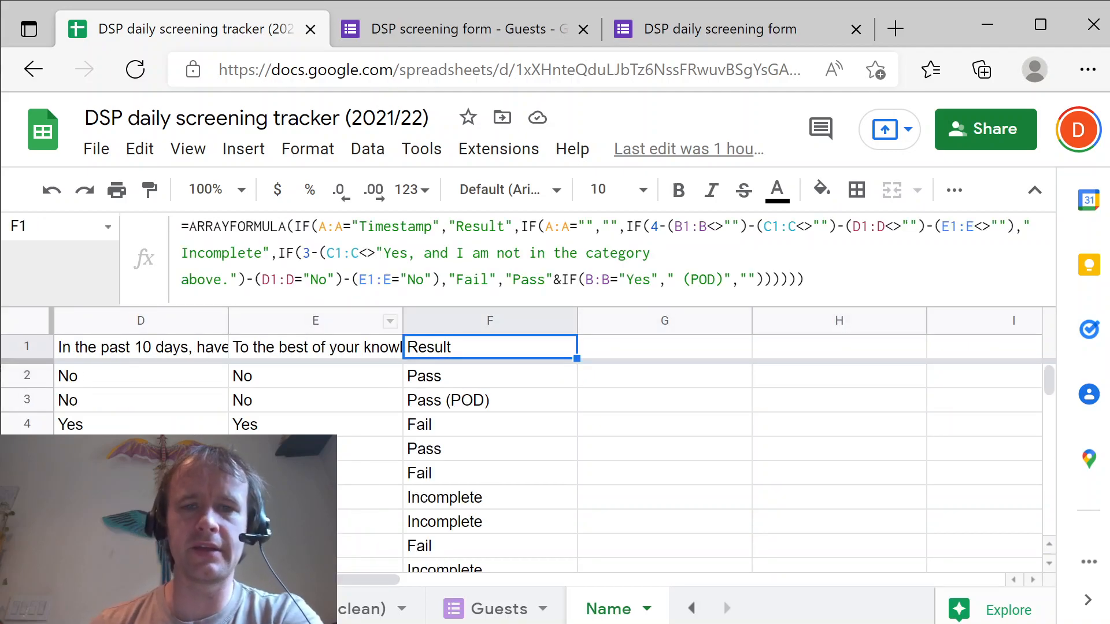
# Step: Examine the F1 formula's test for blank answers in columns B to E and its "Incomplete" result
pyautogui.moveTo(626, 227); pyautogui.dragTo(1015, 227)
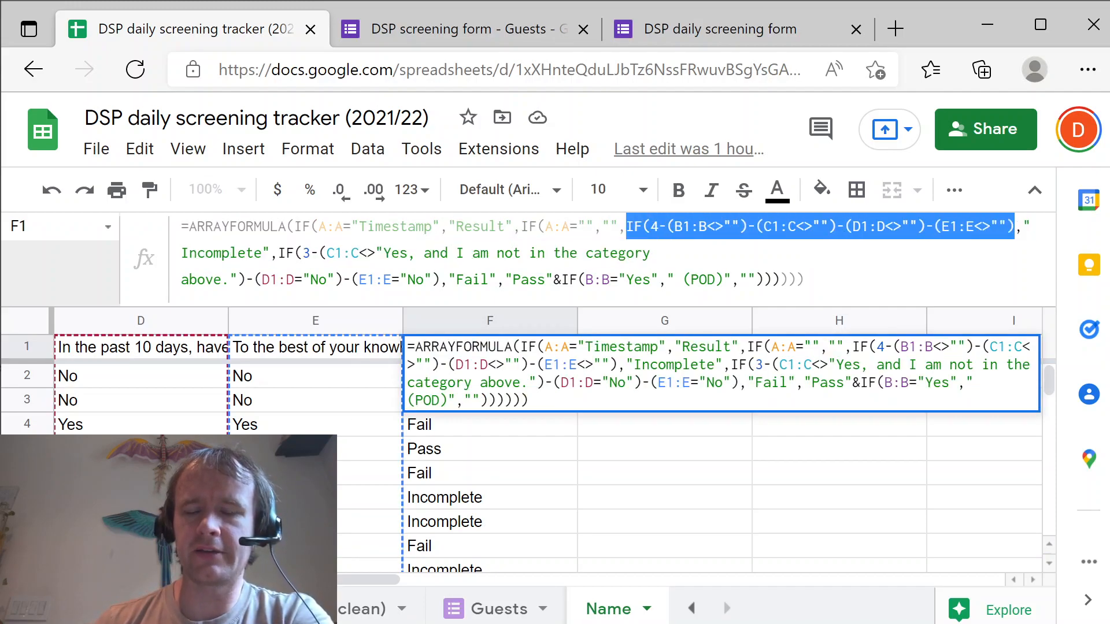
pyautogui.click(1015, 226)
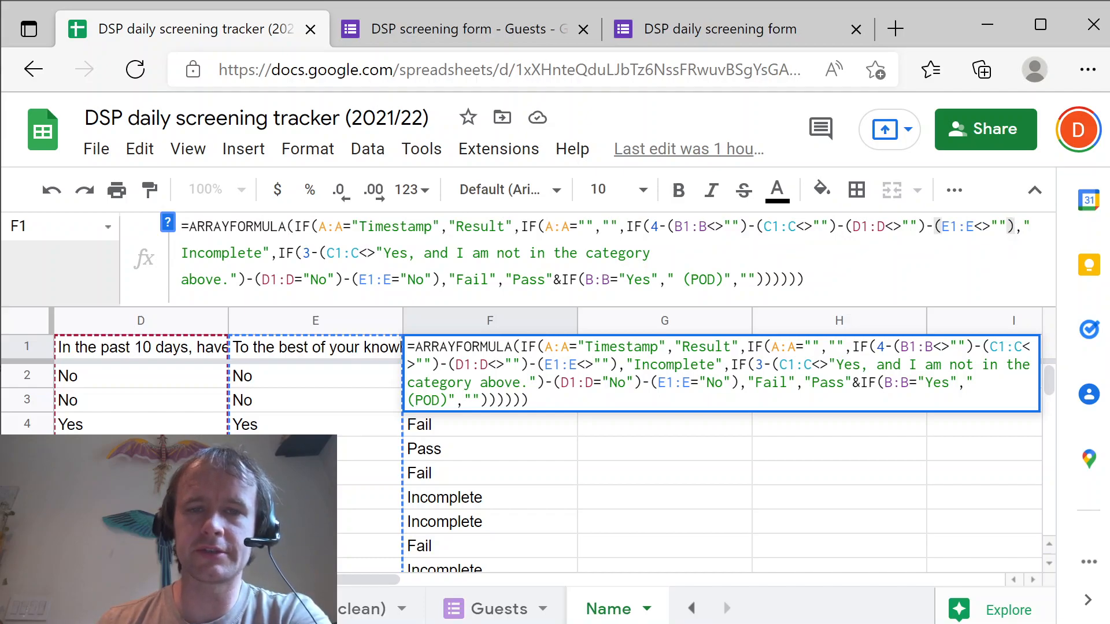
pyautogui.moveTo(668, 227); pyautogui.dragTo(748, 227)
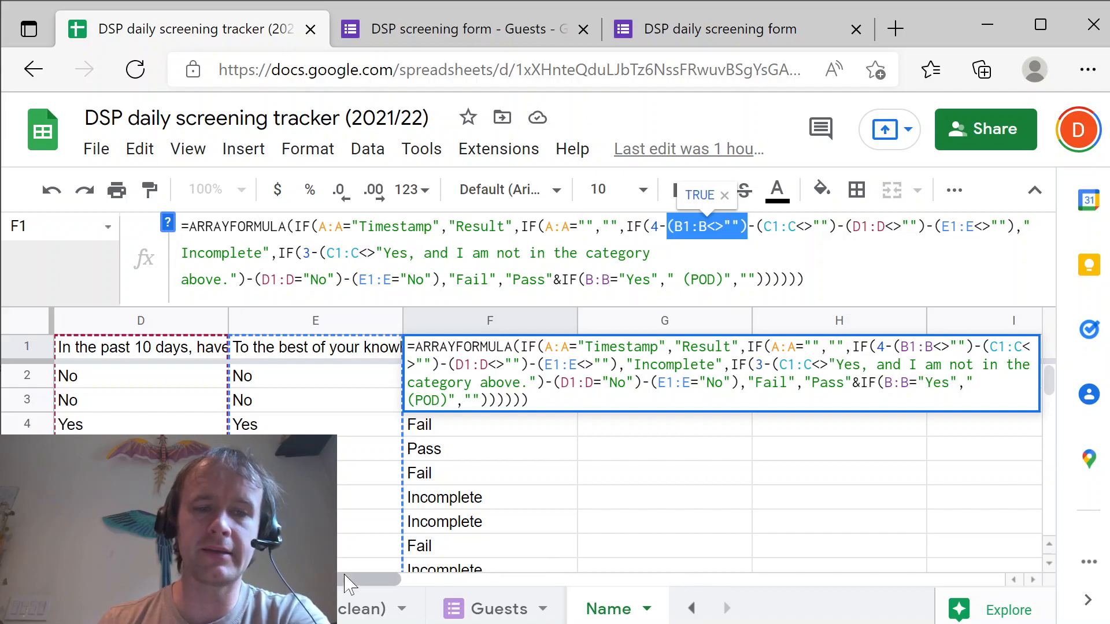
pyautogui.moveTo(341, 580); pyautogui.dragTo(229, 579)
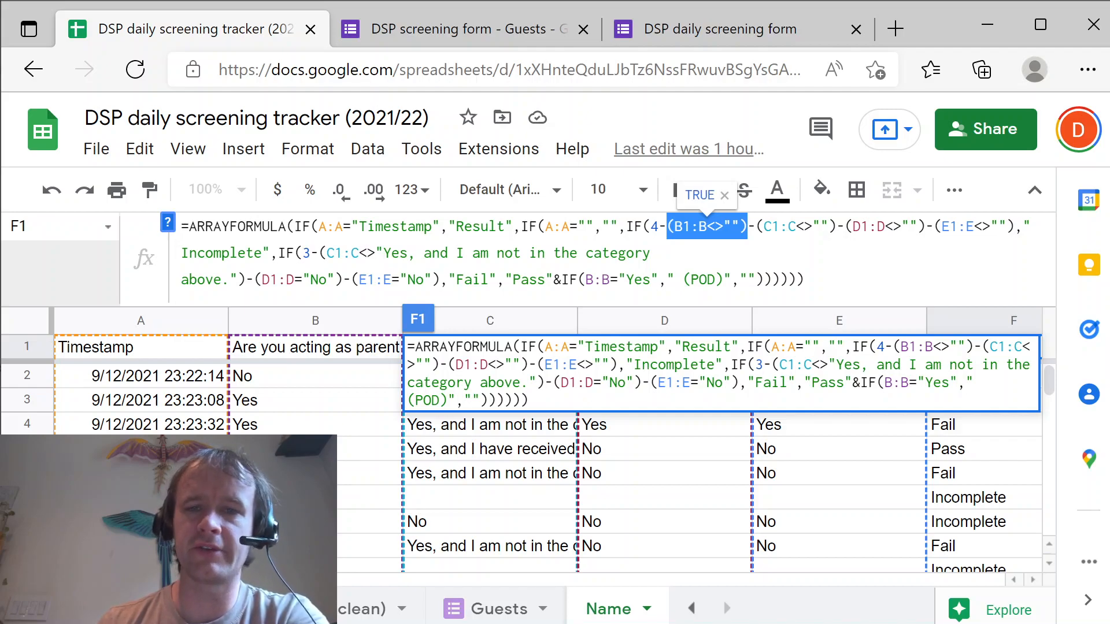
pyautogui.doubleClick(225, 253)
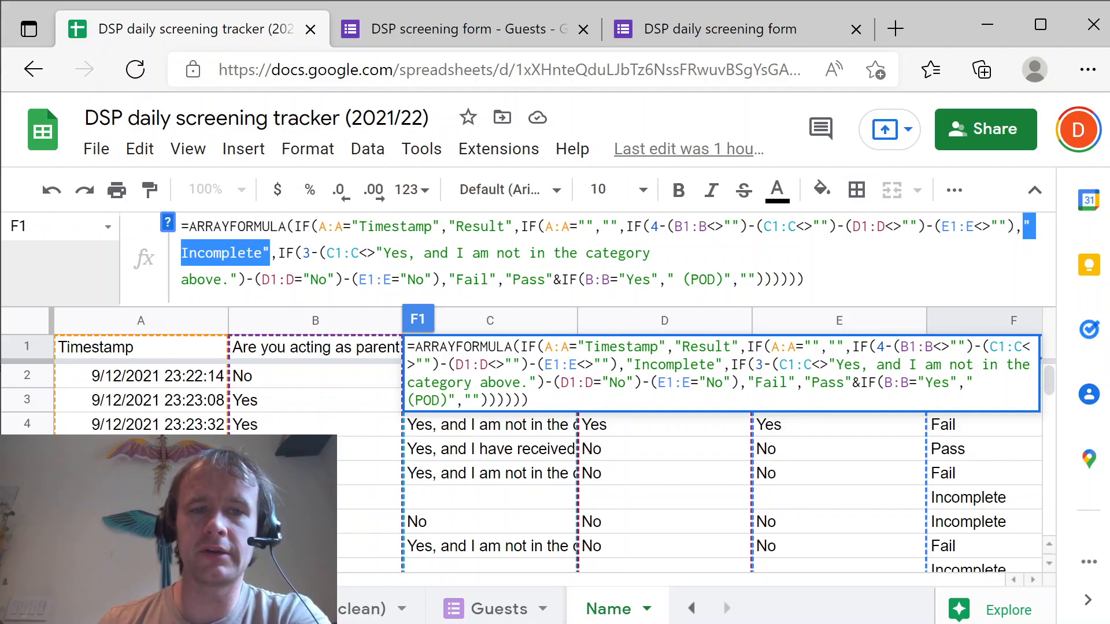
# Step: Examine the F1 formula's answer tests for columns C to E and its "Fail" and "Pass" results, leaving the formula unchanged
pyautogui.click(392, 254)
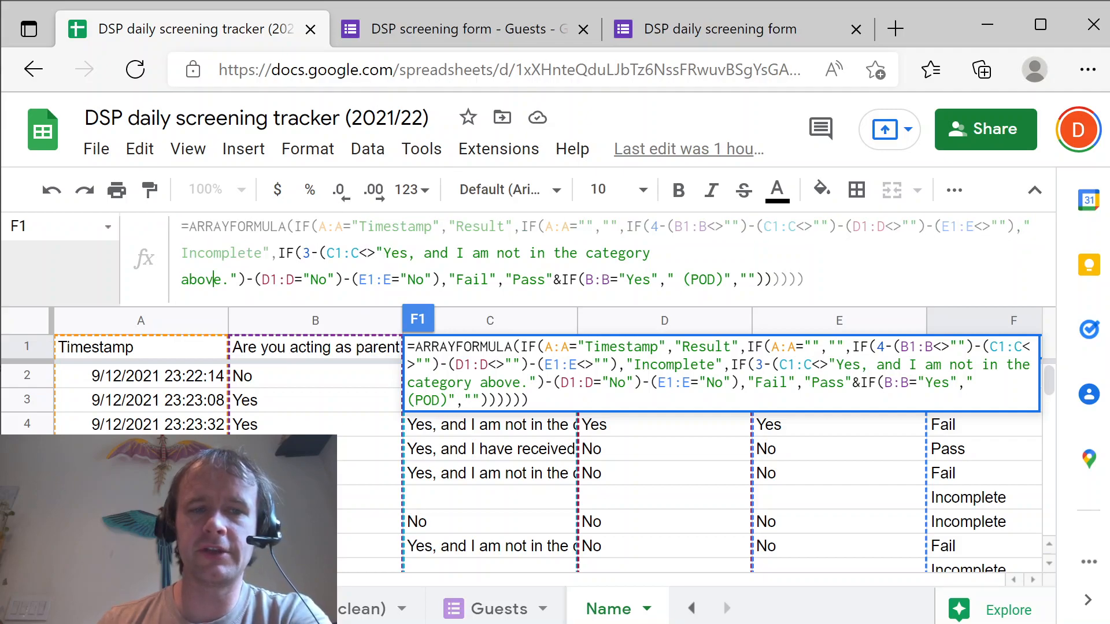
pyautogui.click(309, 279)
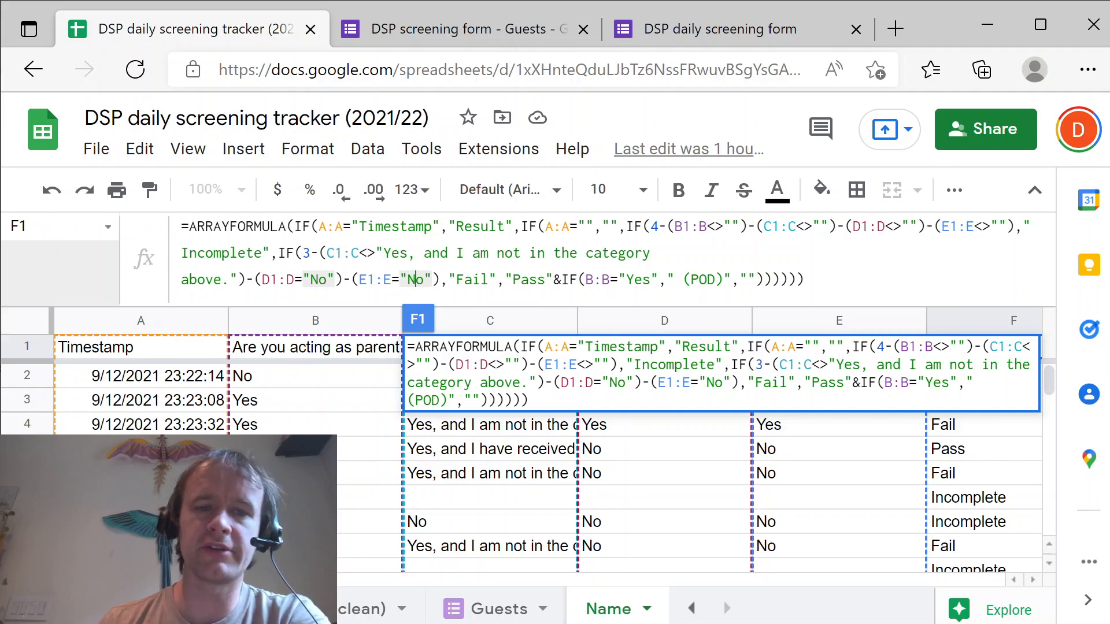
pyautogui.click(472, 280)
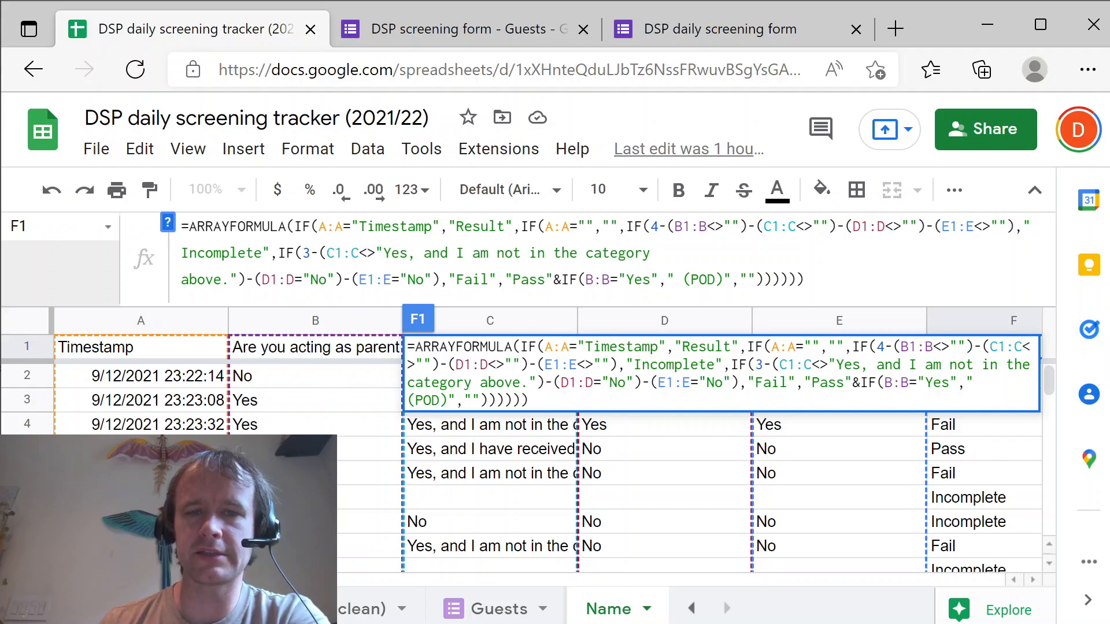
pyautogui.press('Escape')
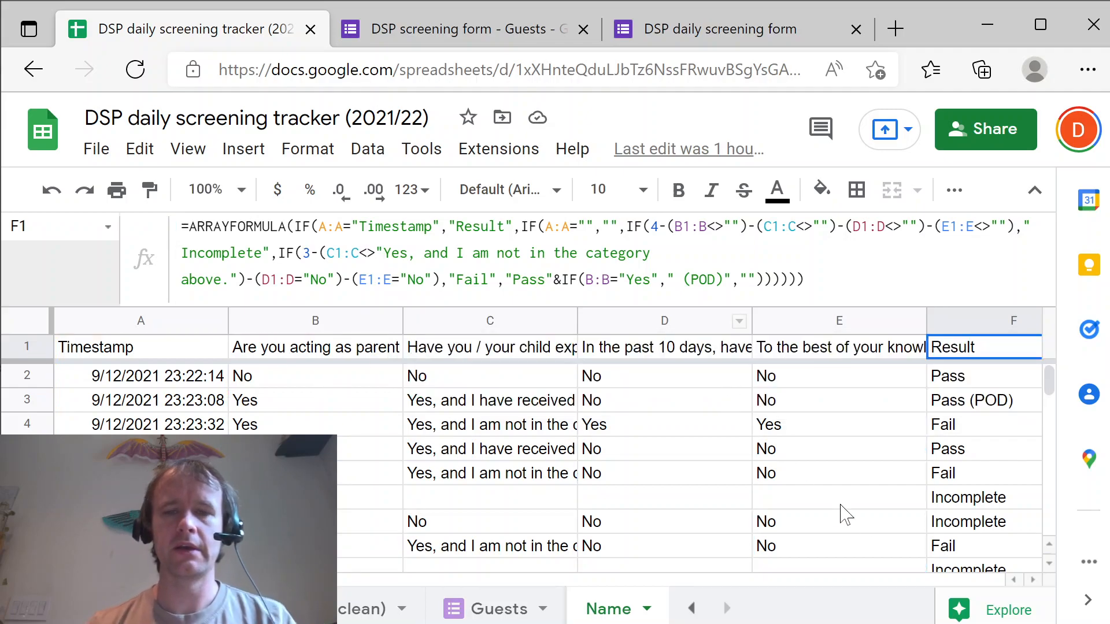
# Step: Go through the individual results in the Result column of the Name sheet, down to F13
pyautogui.press('Down')
pyautogui.press('Down')
pyautogui.press('Down')
pyautogui.press('Down')
pyautogui.press('Down')
pyautogui.press('Down')
pyautogui.press('Up')
pyautogui.press('Up')
pyautogui.press('Up')
pyautogui.press('Up')
pyautogui.press('Down')
pyautogui.press('Down')
pyautogui.press('Down')
pyautogui.press('Down')
pyautogui.press('Down')
pyautogui.press('Down')
pyautogui.press('Down')
pyautogui.press('Down')
pyautogui.press('Down')
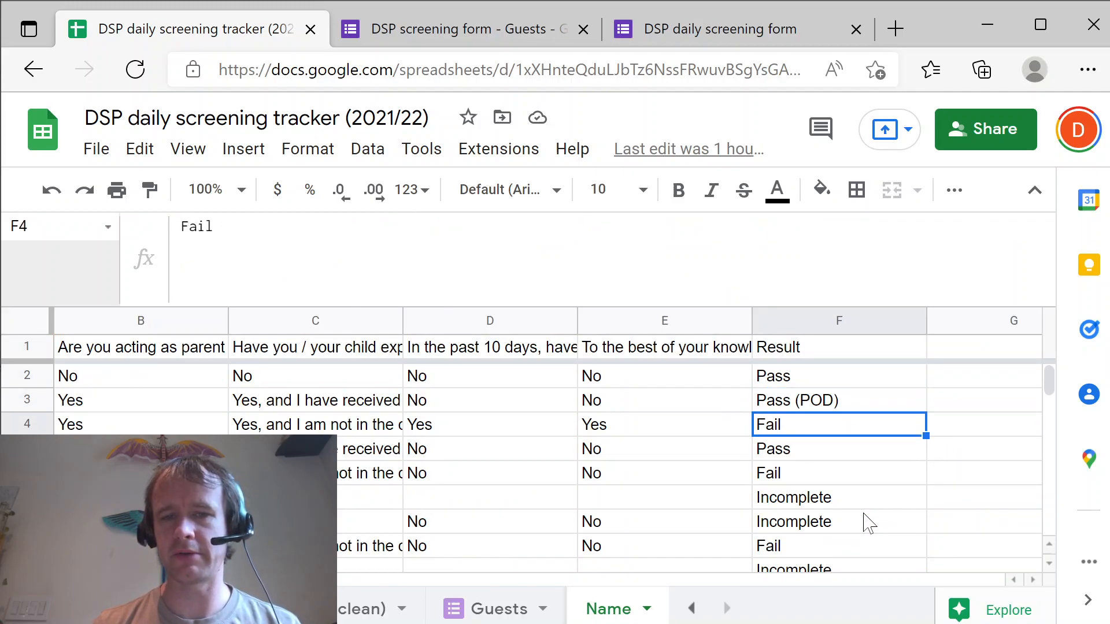
pyautogui.press('Down')
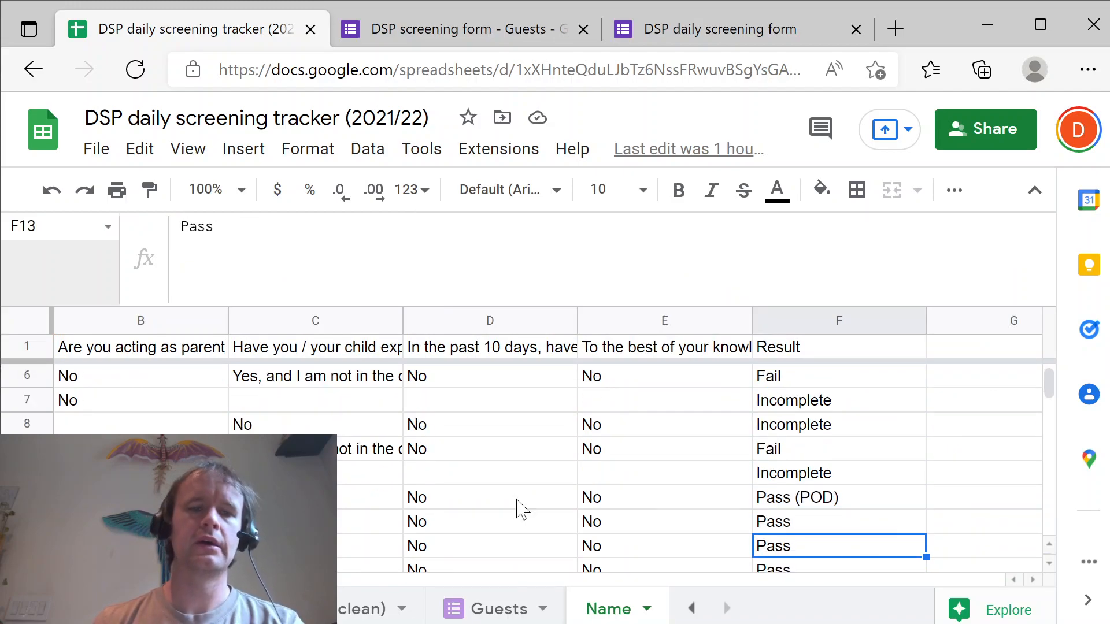
# Step: Show the overview sheet, and review the name choices and COVID-19 questions in the DSP daily screening form
pyautogui.click(318, 610)
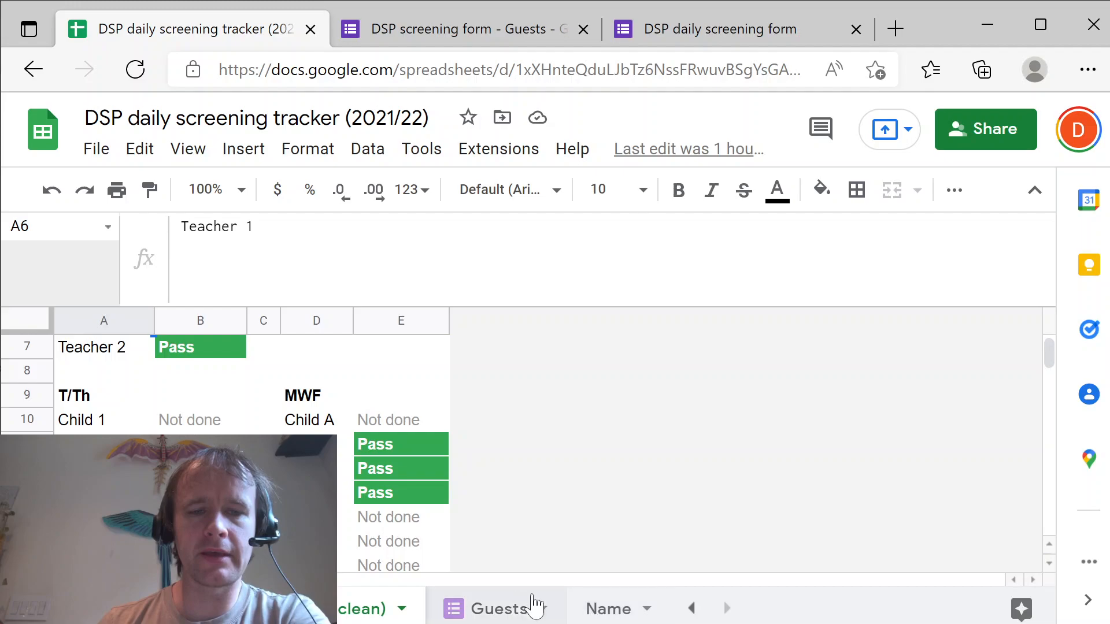
pyautogui.click(694, 29)
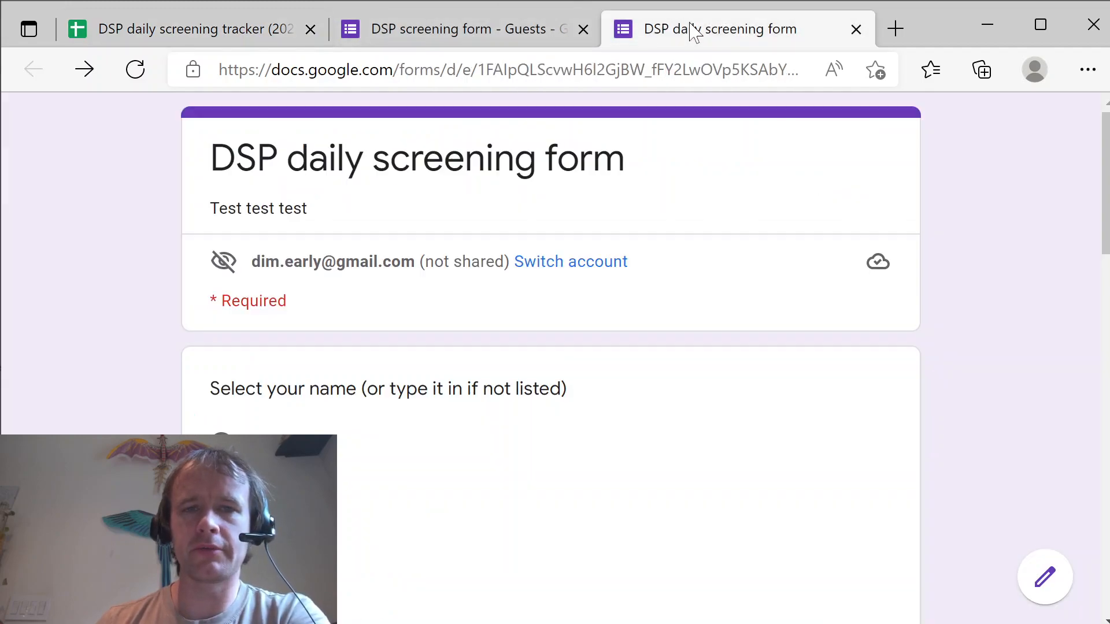
pyautogui.scroll(-5, 199, 433)
pyautogui.scroll(-2, 199, 433)
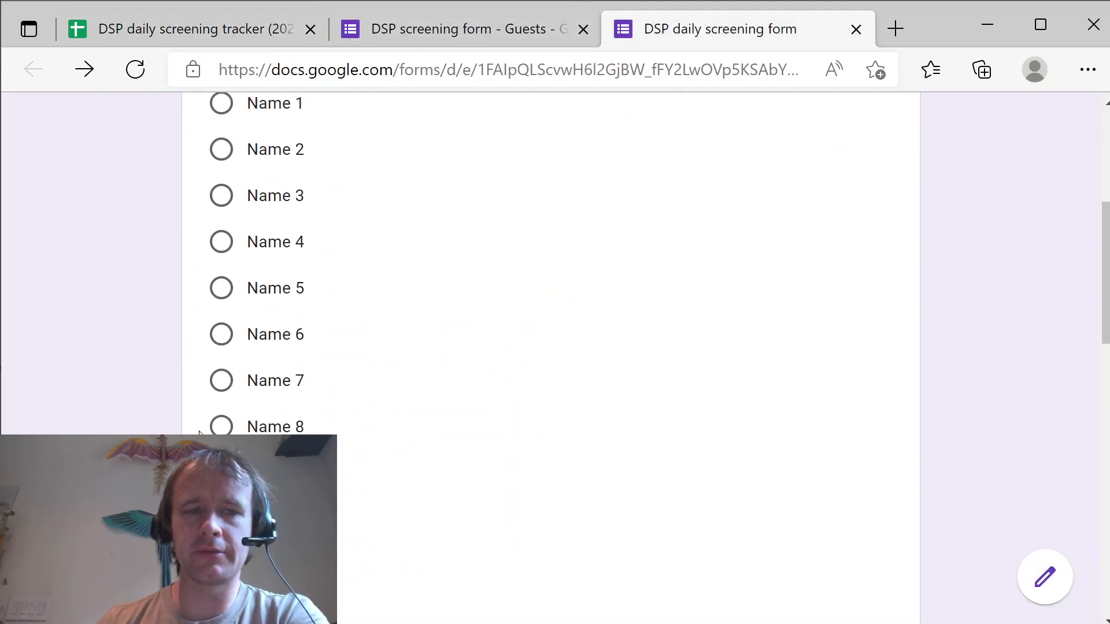
pyautogui.scroll(5, 226, 397)
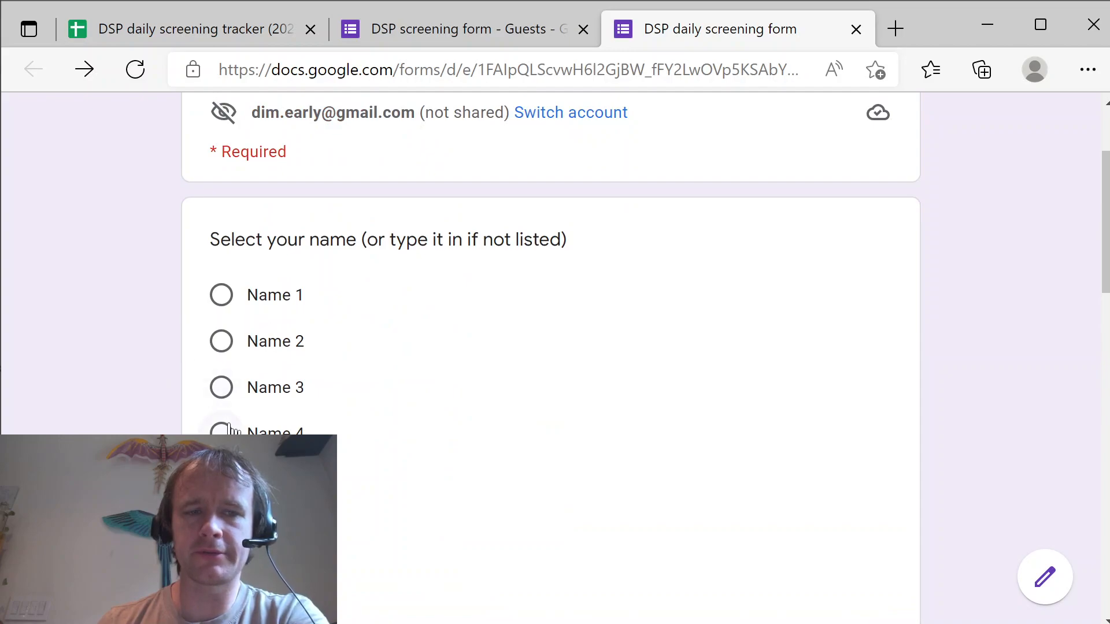
pyautogui.scroll(-10, 226, 431)
pyautogui.scroll(12, 225, 430)
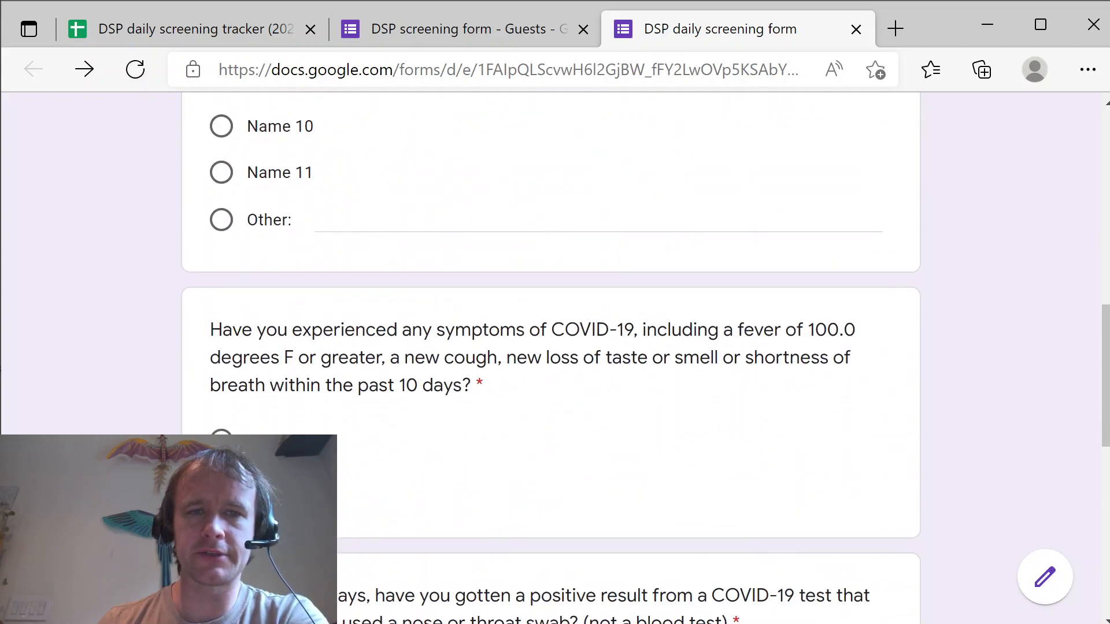
pyautogui.scroll(-1, 289, 336)
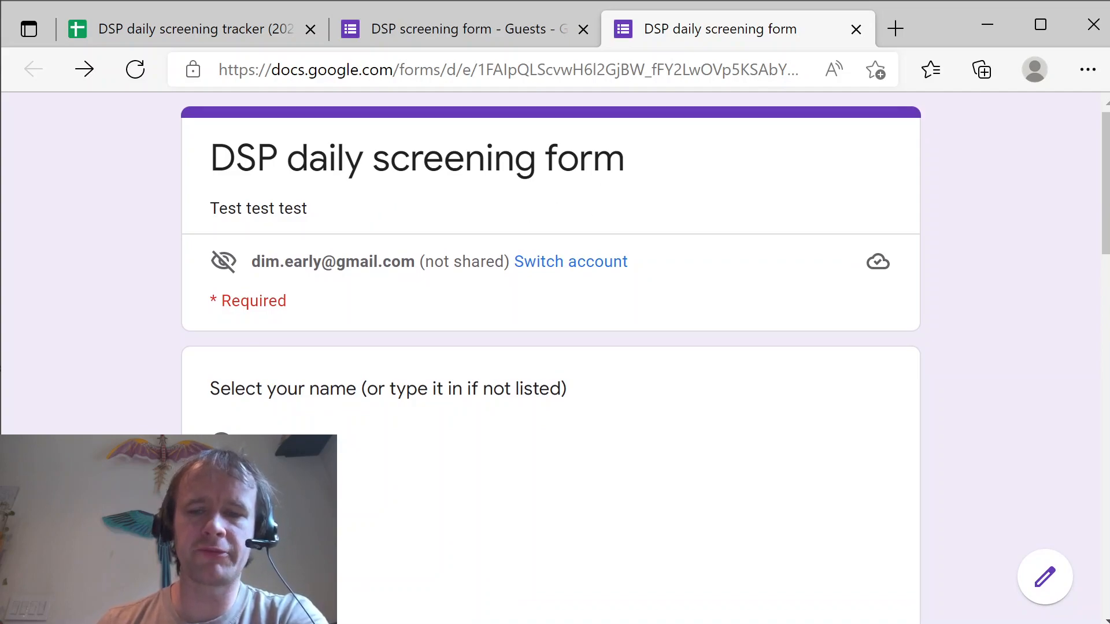
# Step: Switch to the Guests screening form and examine its "Enter your name" short-answer question
pyautogui.click(470, 34)
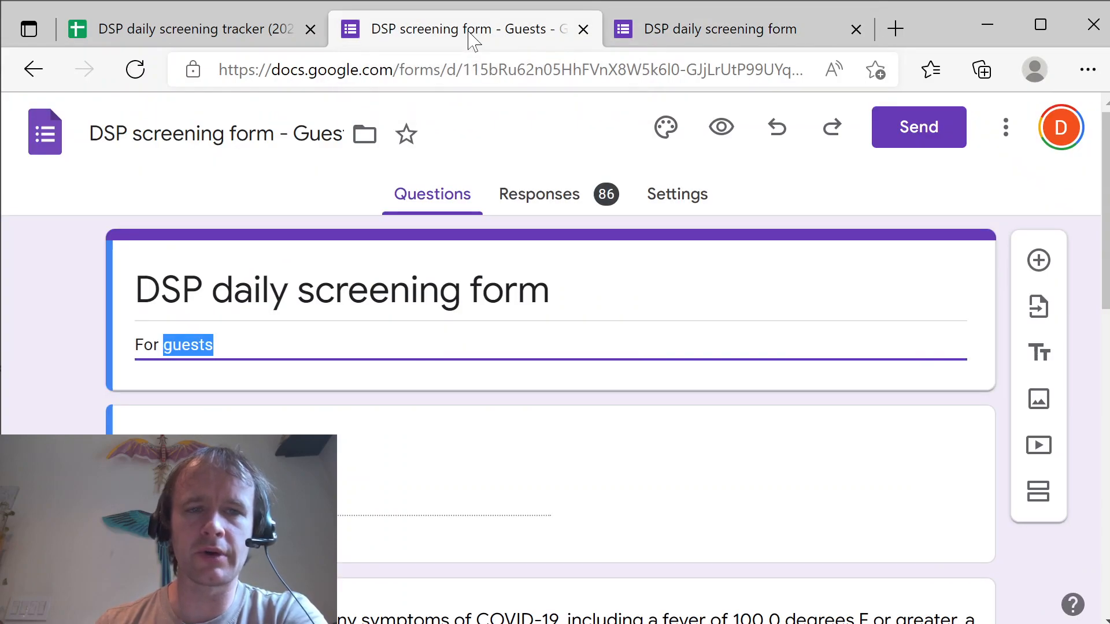
pyautogui.click(86, 337)
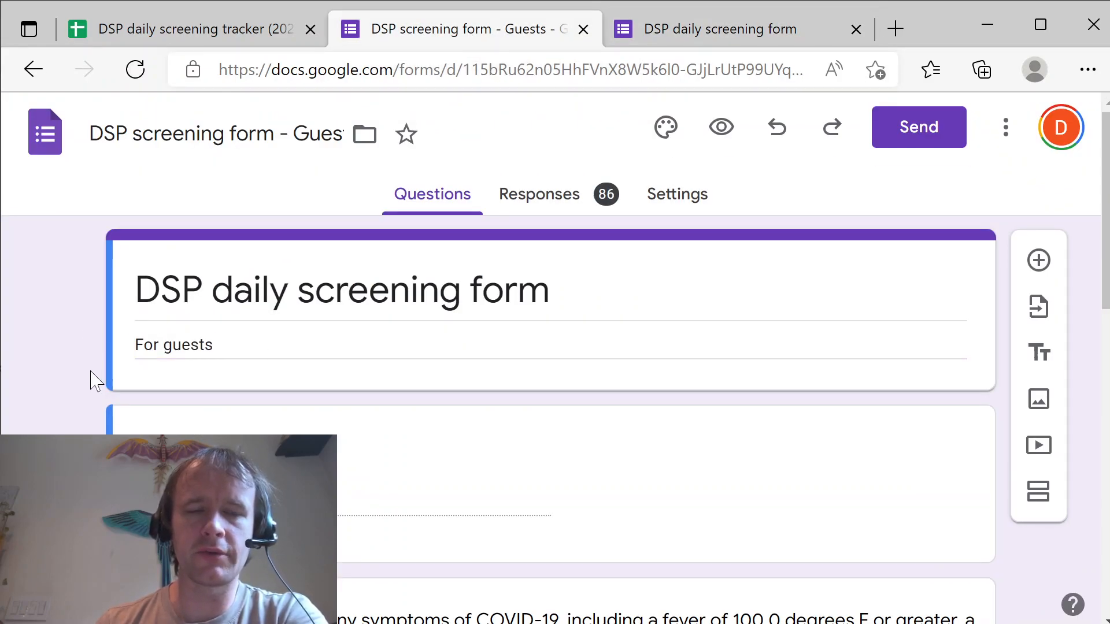
pyautogui.scroll(-2, 86, 383)
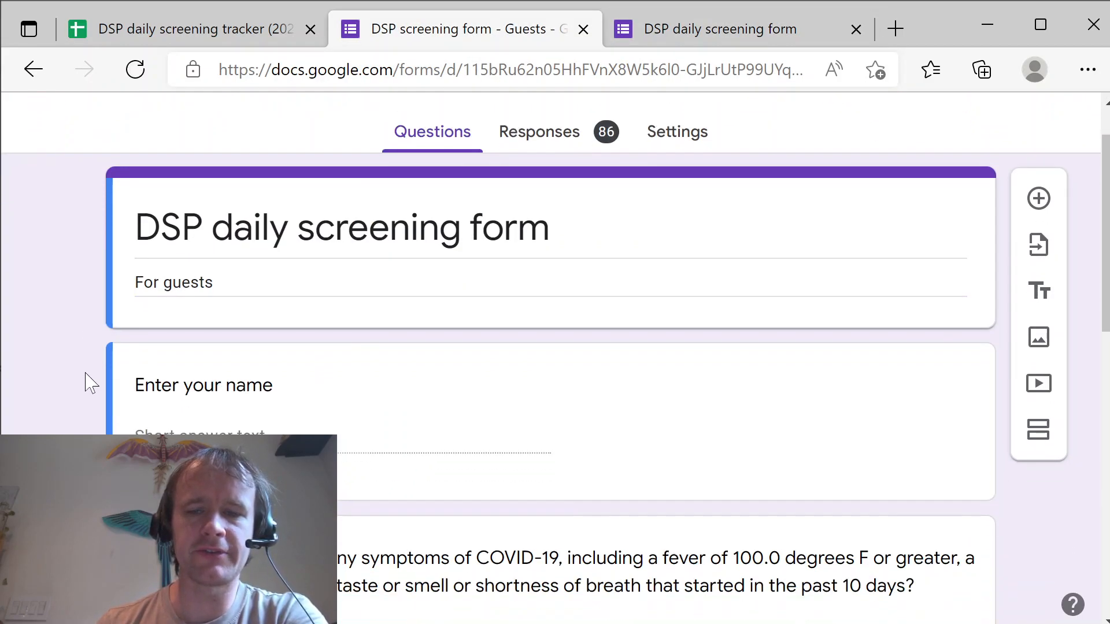
pyautogui.scroll(1, 86, 383)
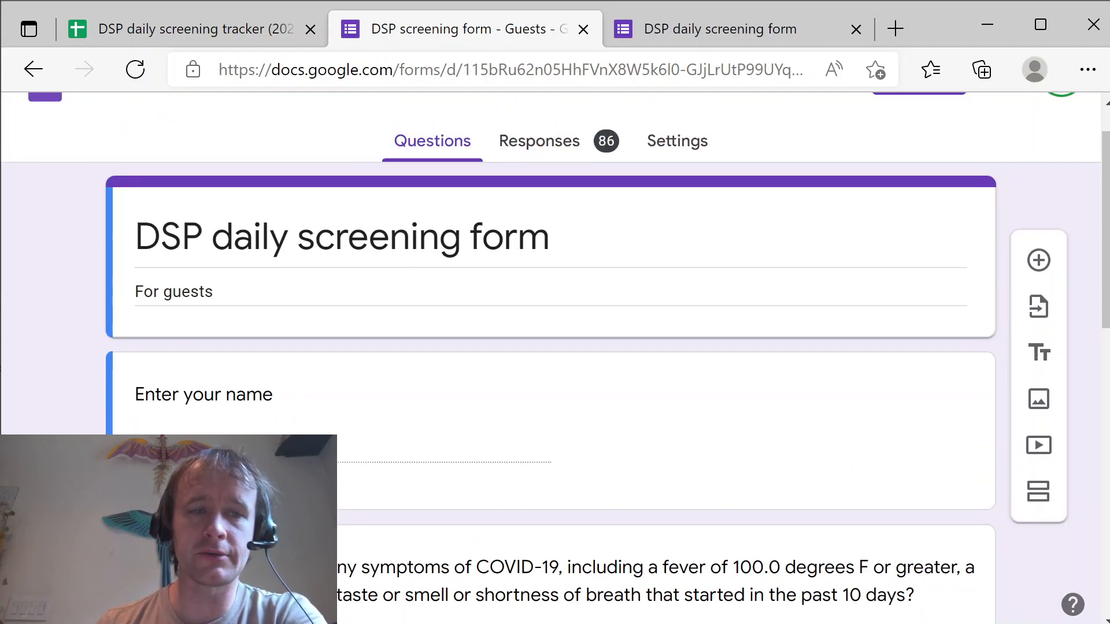
pyautogui.click(217, 448)
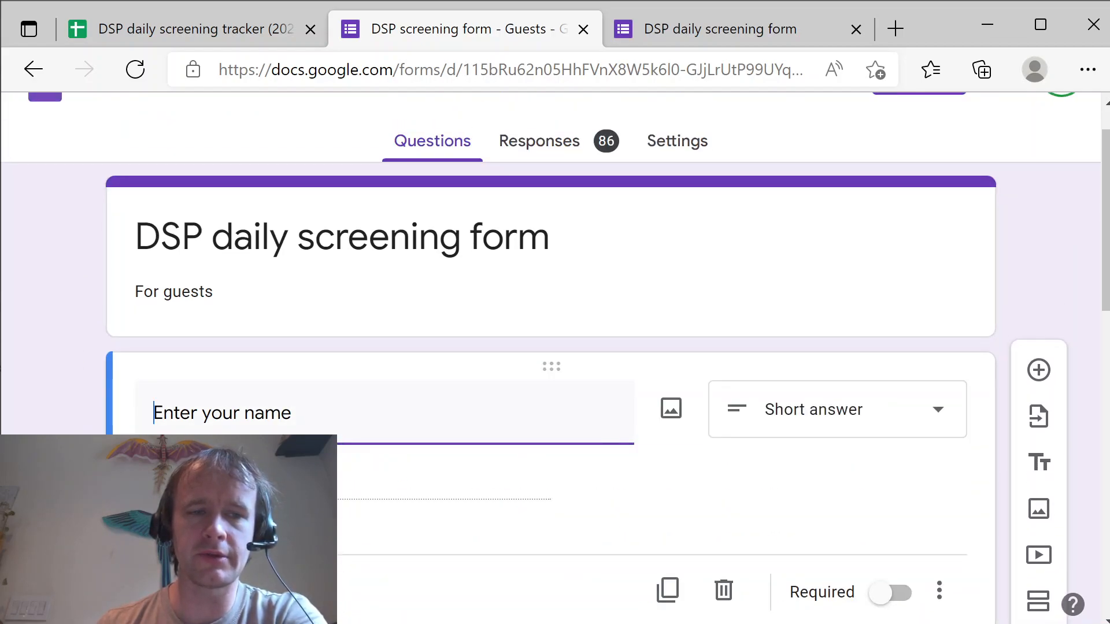
pyautogui.scroll(1, 121, 397)
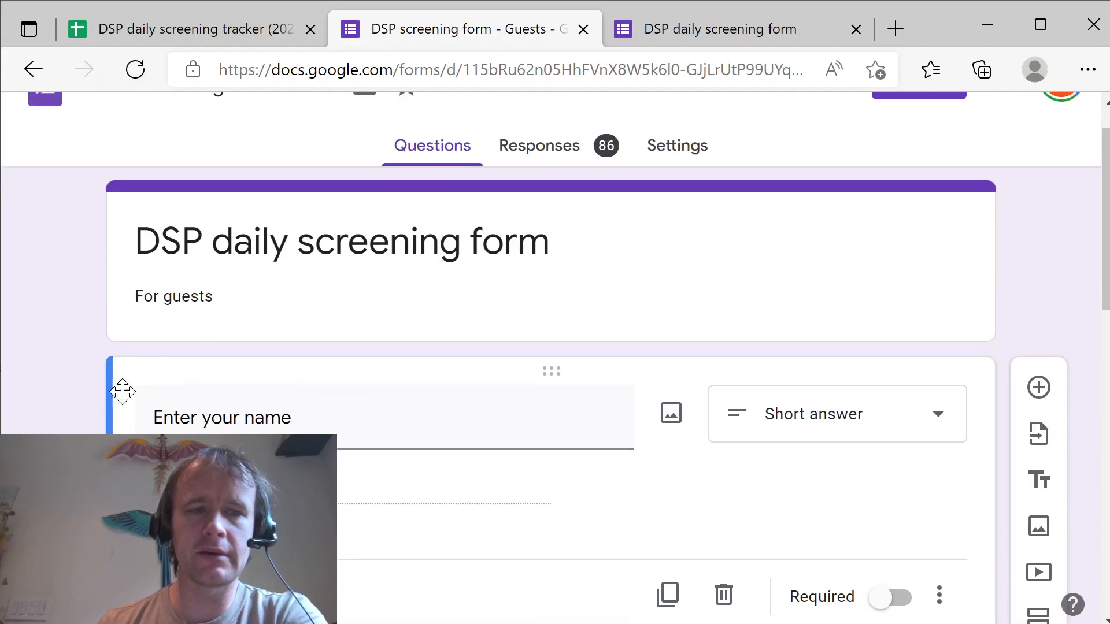
# Step: Highlight the word "guests" in the form description and look over the rest of the Guests form
pyautogui.click(191, 337)
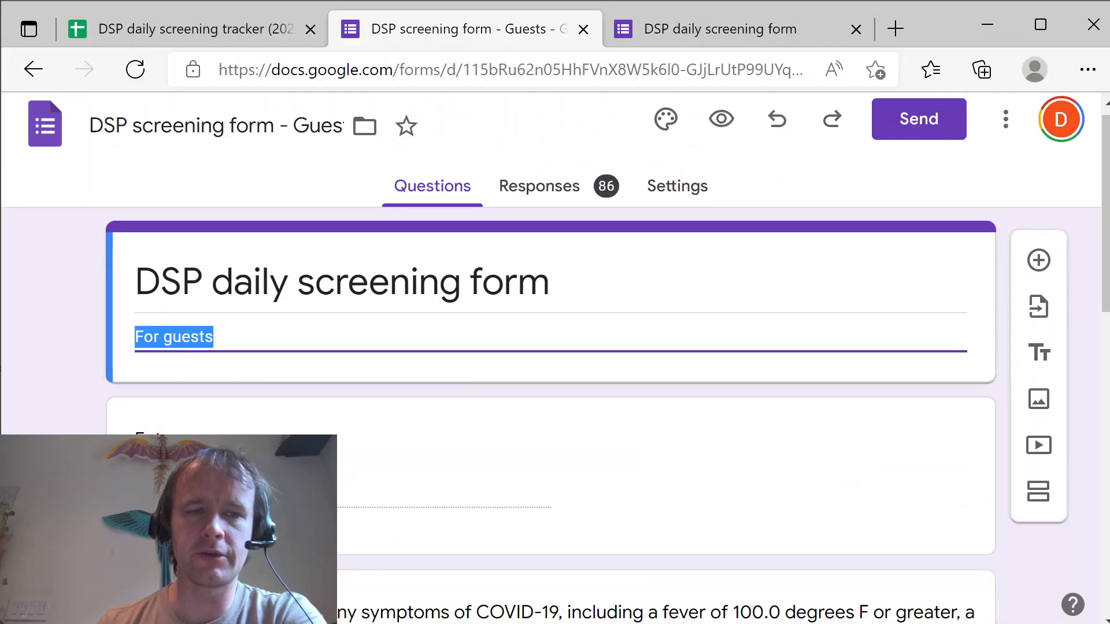
pyautogui.click(191, 337)
pyautogui.doubleClick(191, 337)
pyautogui.scroll(-10, 555, 358)
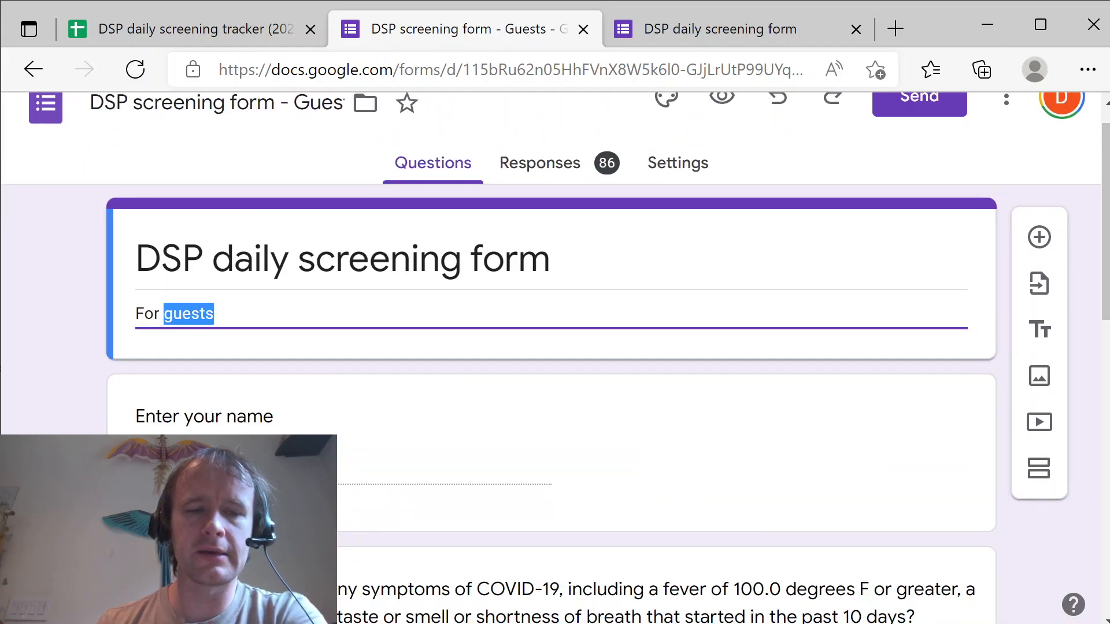
pyautogui.scroll(7, 555, 358)
pyautogui.scroll(5, 555, 358)
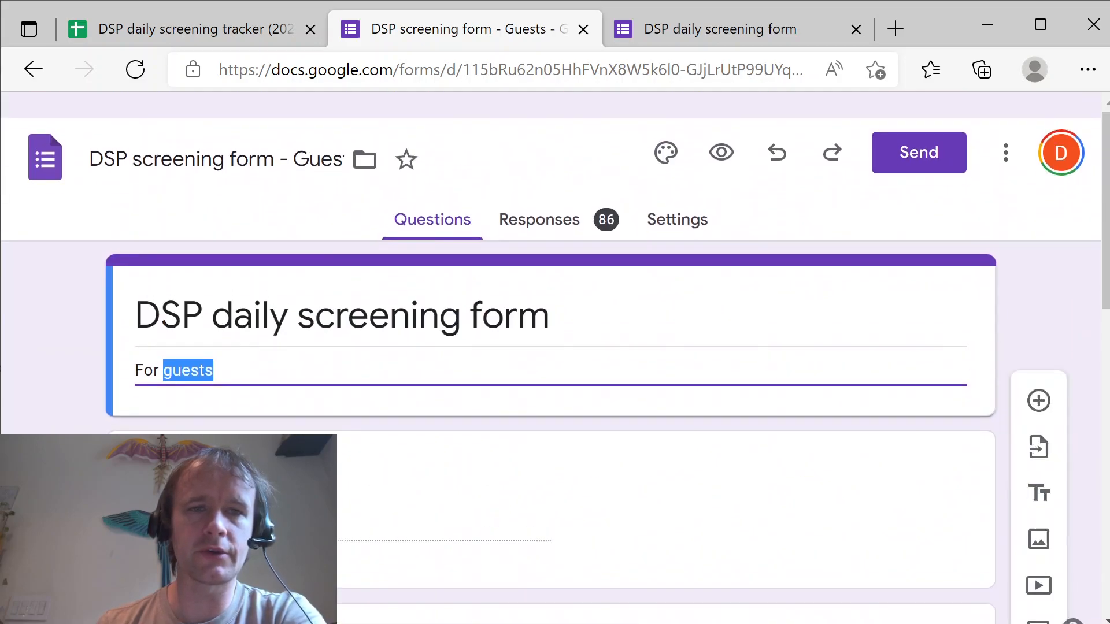
# Step: Return to the DSP daily screening tracker and select the MWF child list in D10:D20
pyautogui.click(239, 36)
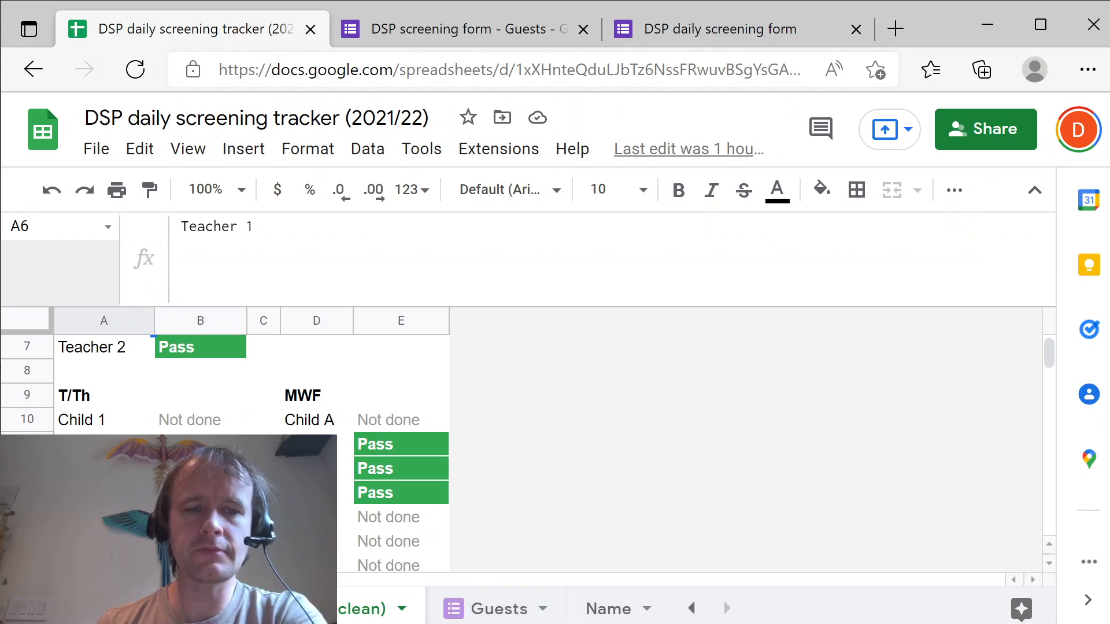
pyautogui.click(316, 493)
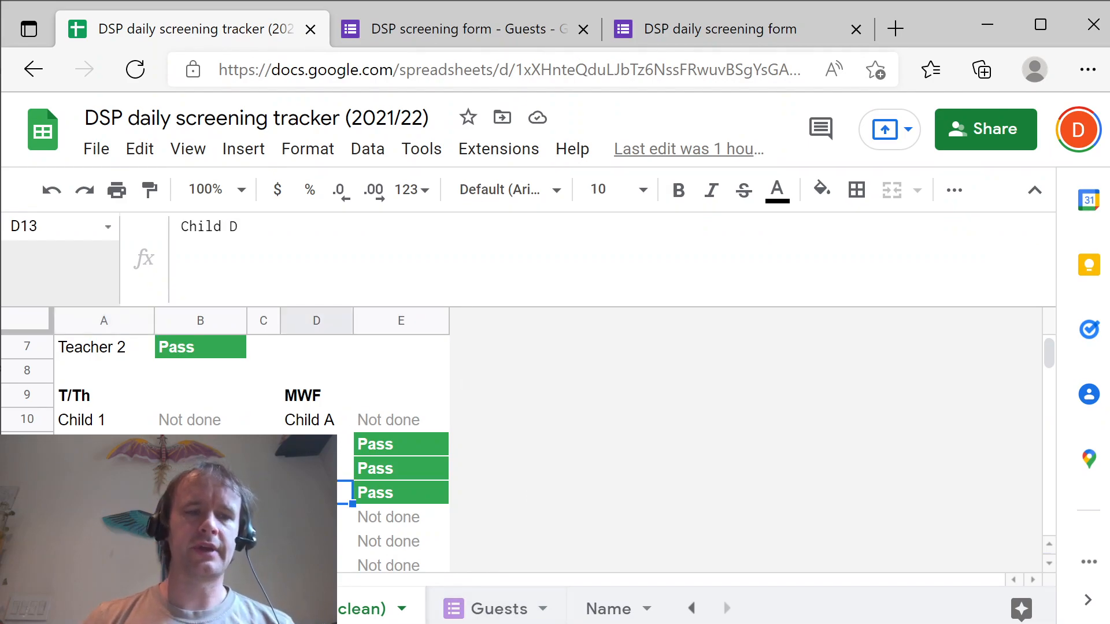
pyautogui.hotkey('ctrl', 'Up')
pyautogui.press('Down')
pyautogui.hotkey('ctrl', 'shift', 'Down')
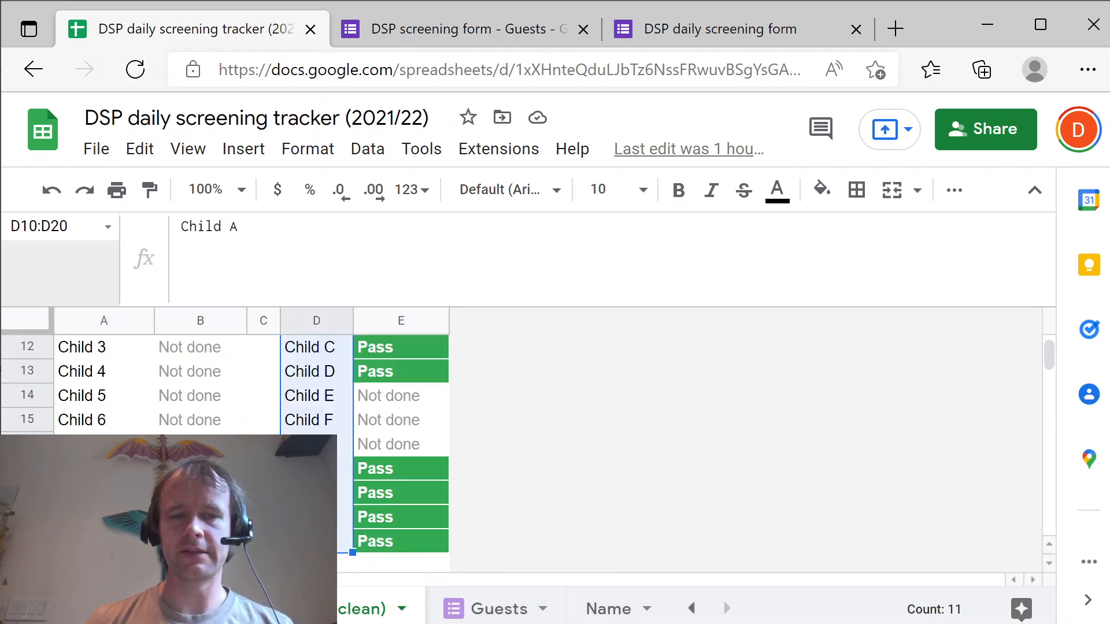
# Step: Select the T/Th child list starting at Child 1 in A10
pyautogui.press('Left')
pyautogui.press('Left')
pyautogui.press('Left')
pyautogui.press('Up')
pyautogui.press('Down')
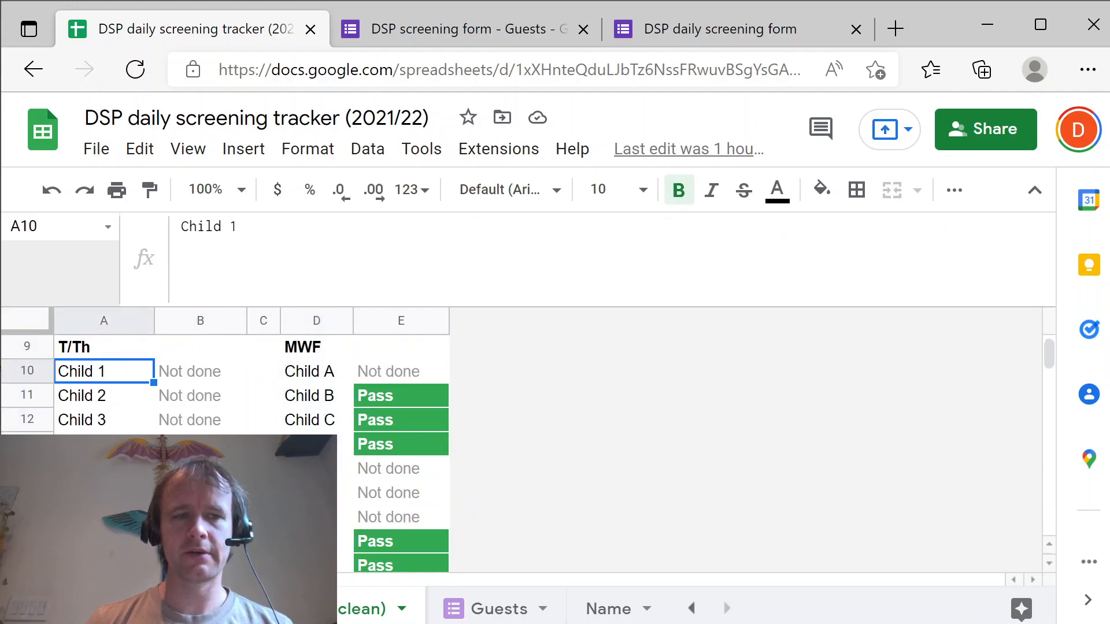
pyautogui.hotkey('ctrl', 'shift', 'Down')
# Step: Go to Child J in the MWF list and show the result formula in E19
pyautogui.press('Up')
pyautogui.press('Up')
pyautogui.press('Right')
pyautogui.press('Right')
pyautogui.press('Down')
pyautogui.press('Down')
pyautogui.press('Right')
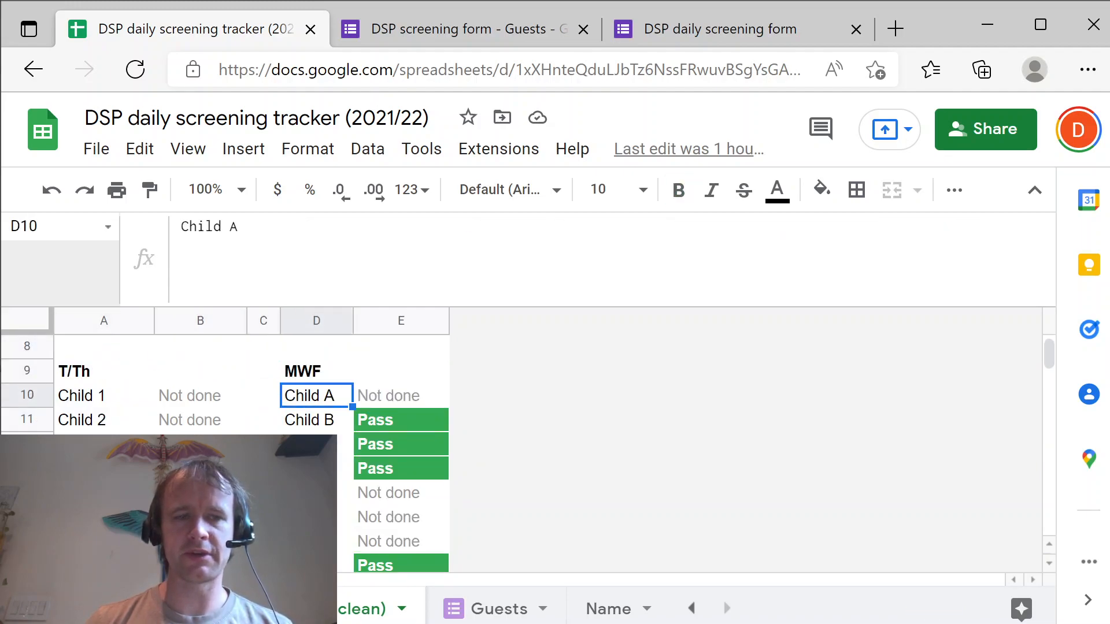
pyautogui.hotkey('ctrl', 'Down')
pyautogui.press('Up')
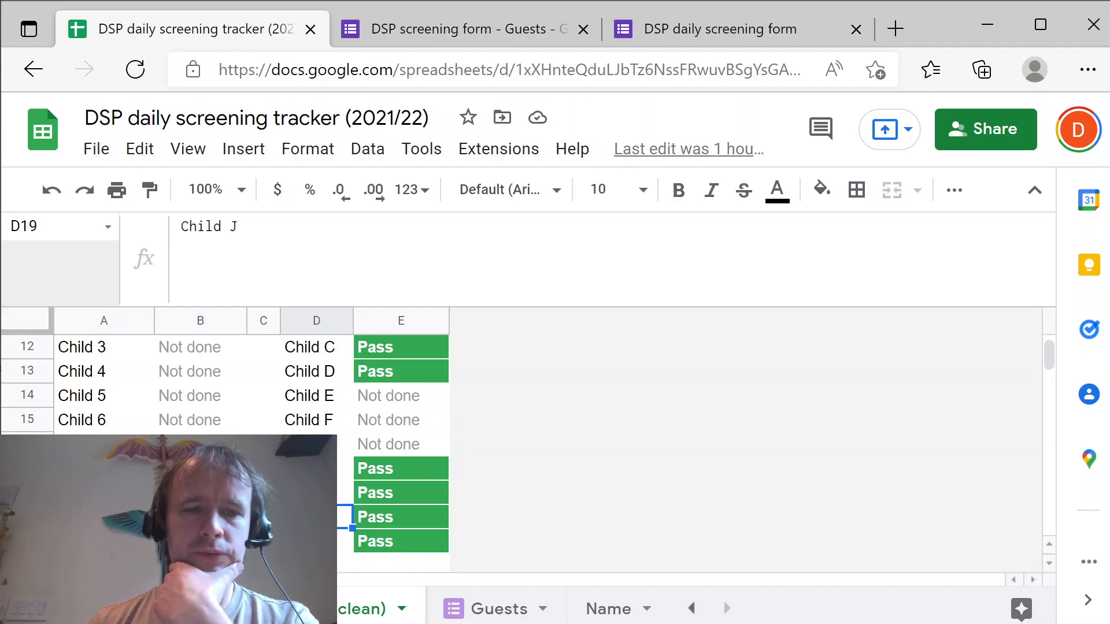
pyautogui.press('Right')
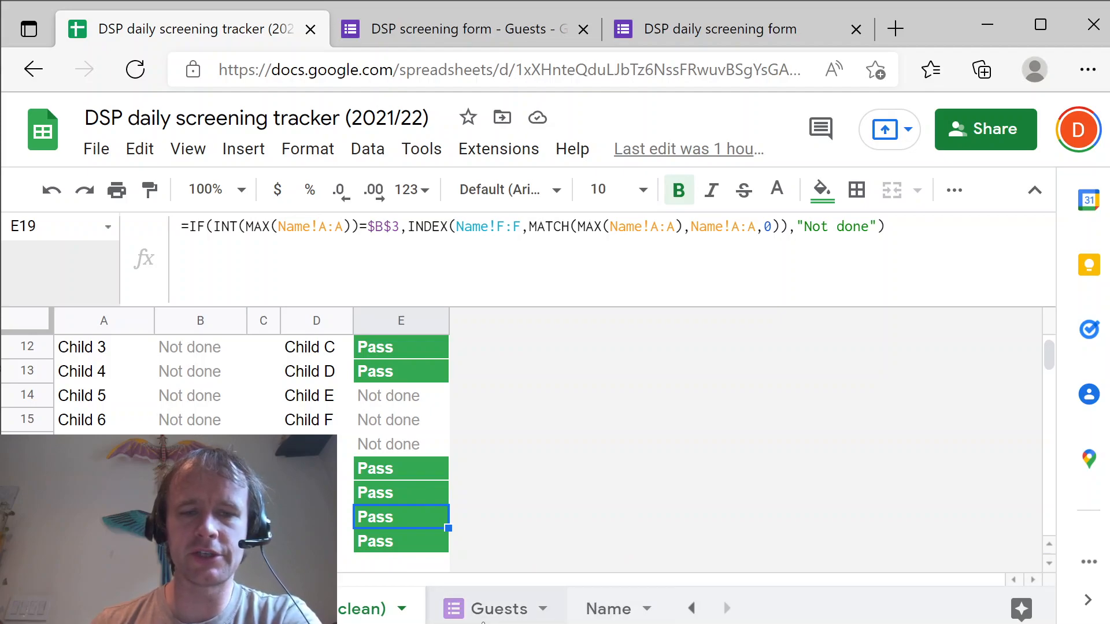
# Step: Check the Name sheet that the E19 formula refers to, and return to the overview sheet
pyautogui.click(501, 611)
pyautogui.click(631, 611)
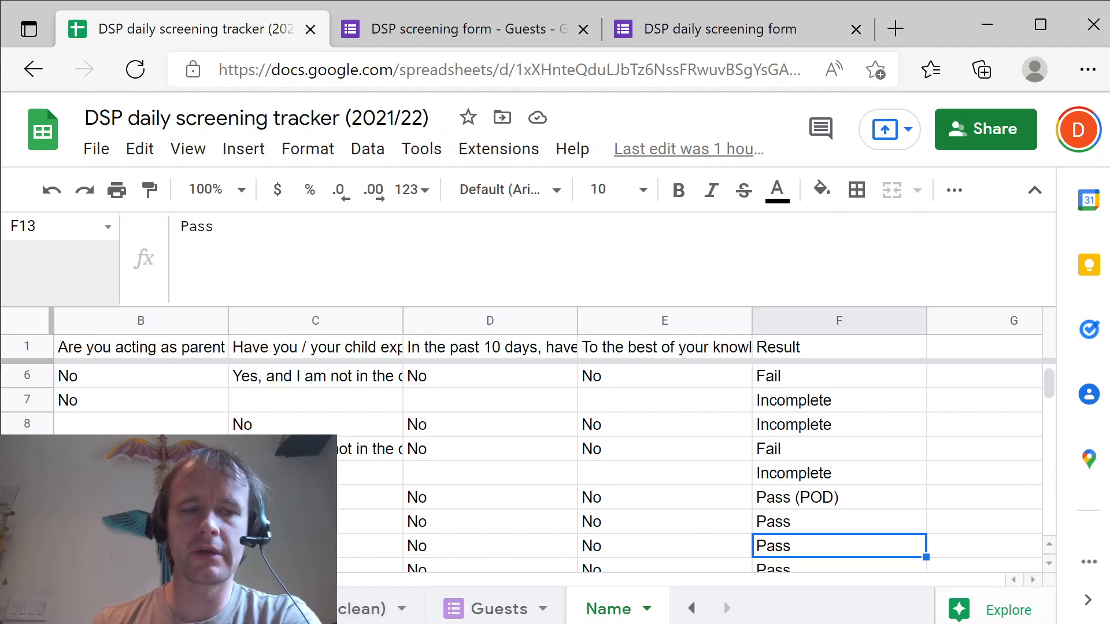
pyautogui.click(370, 609)
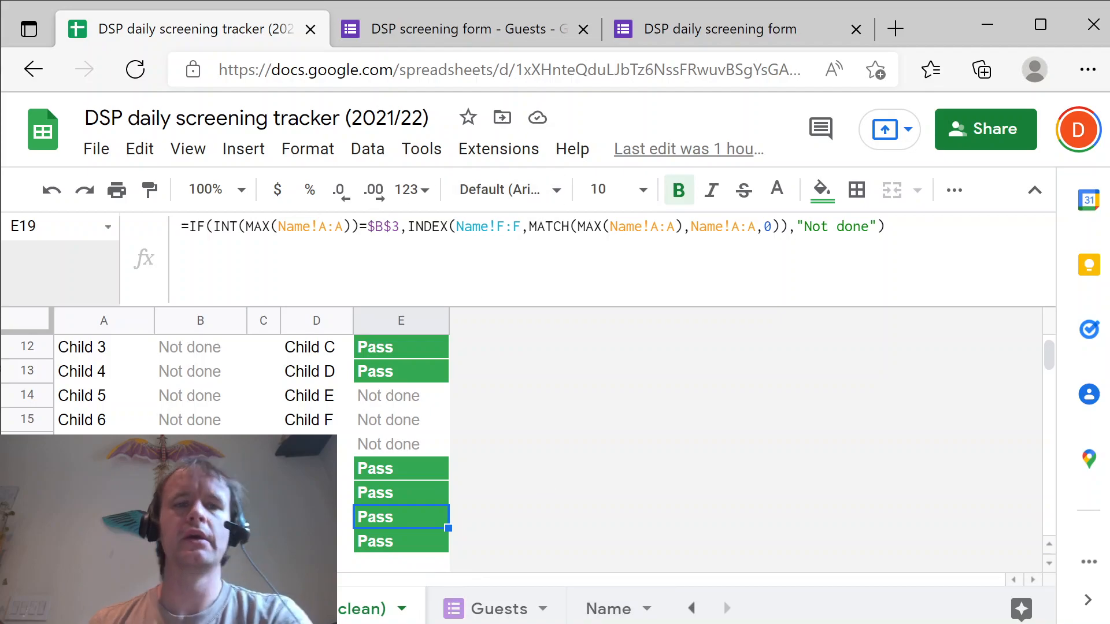
# Step: Open the E19 formula for editing and examine its Name!A:A reference and its MAX and INT functions
pyautogui.press('F2')
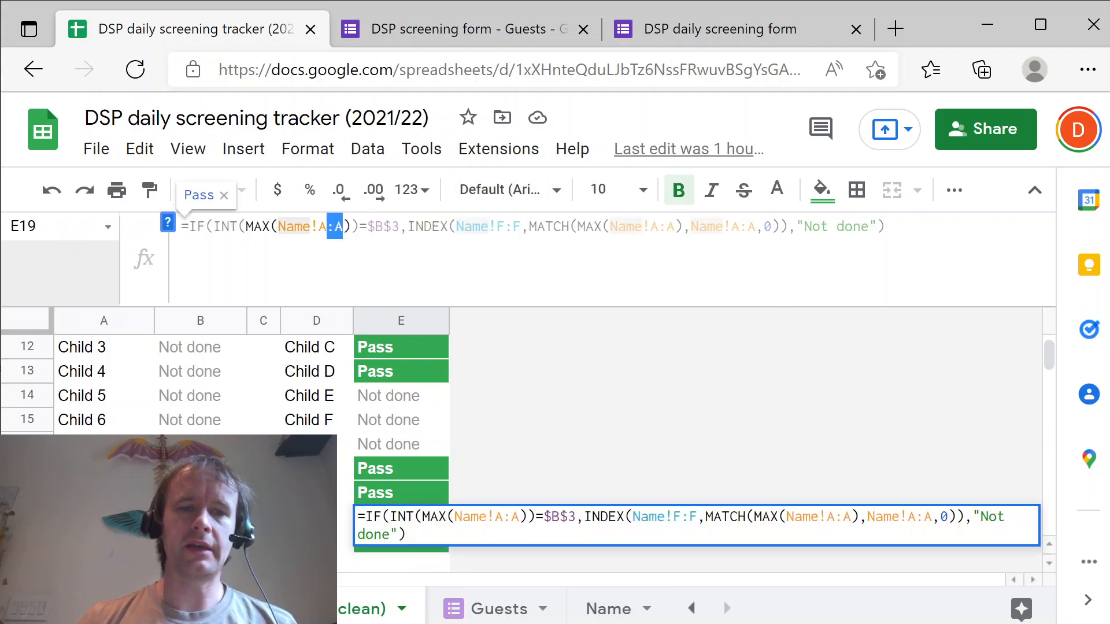
pyautogui.moveTo(327, 227); pyautogui.dragTo(278, 226)
pyautogui.click(262, 227)
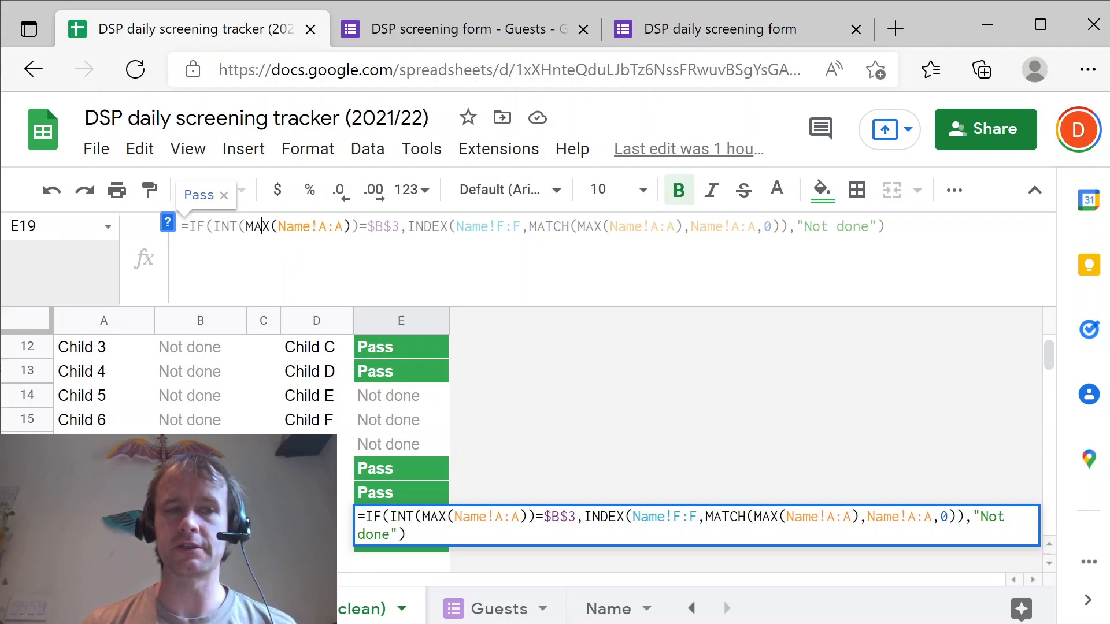
pyautogui.click(230, 227)
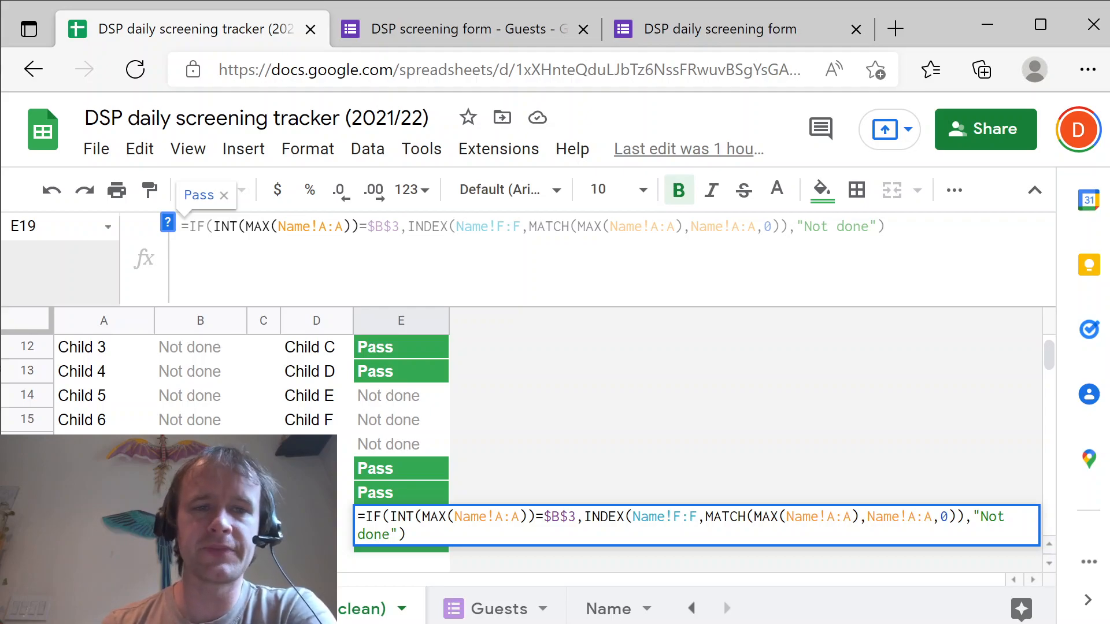
# Step: Examine the $B$3 comparison in the E19 formula and look through the overview sheet's rows
pyautogui.click(383, 226)
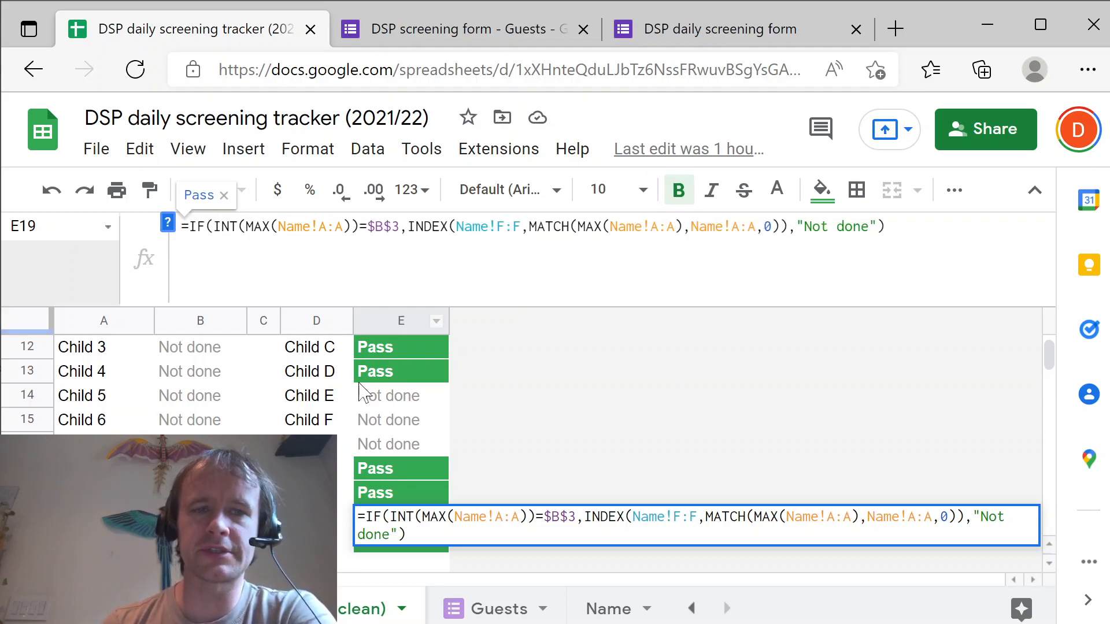
pyautogui.scroll(5, 366, 438)
pyautogui.scroll(-10, 351, 421)
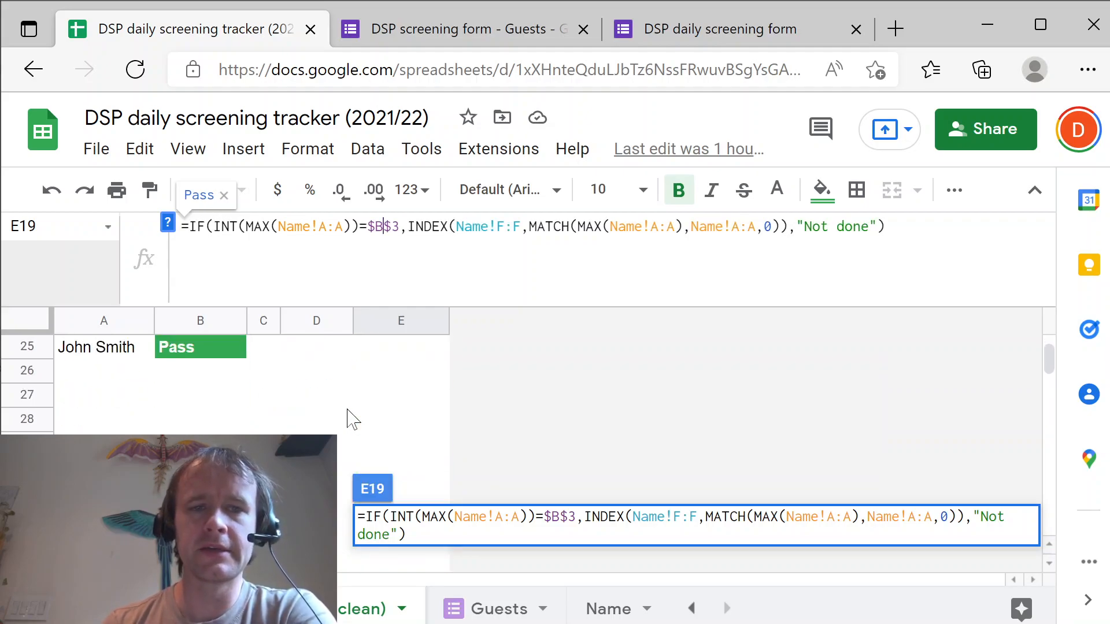
# Step: Examine the Name!F:F reference in the INDEX part of the E19 formula
pyautogui.scroll(6, 353, 417)
pyautogui.scroll(-1, 353, 417)
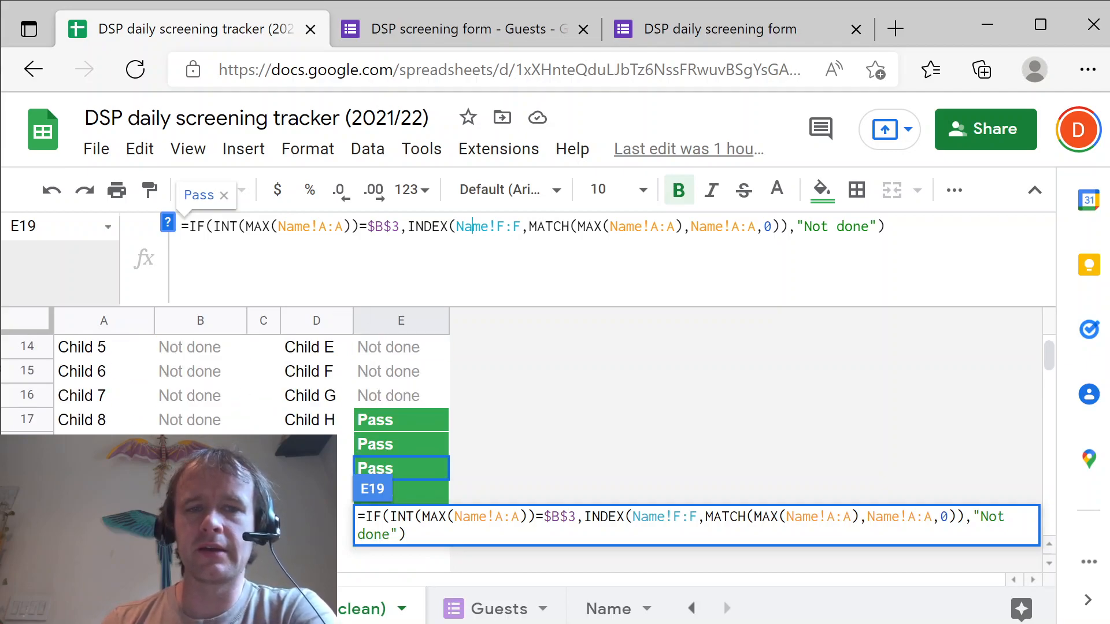
pyautogui.hotkey('shift', 'Right')
pyautogui.hotkey('shift', 'Right')
pyautogui.hotkey('shift', 'Right')
pyautogui.hotkey('shift', 'Right')
pyautogui.hotkey('shift', 'Right')
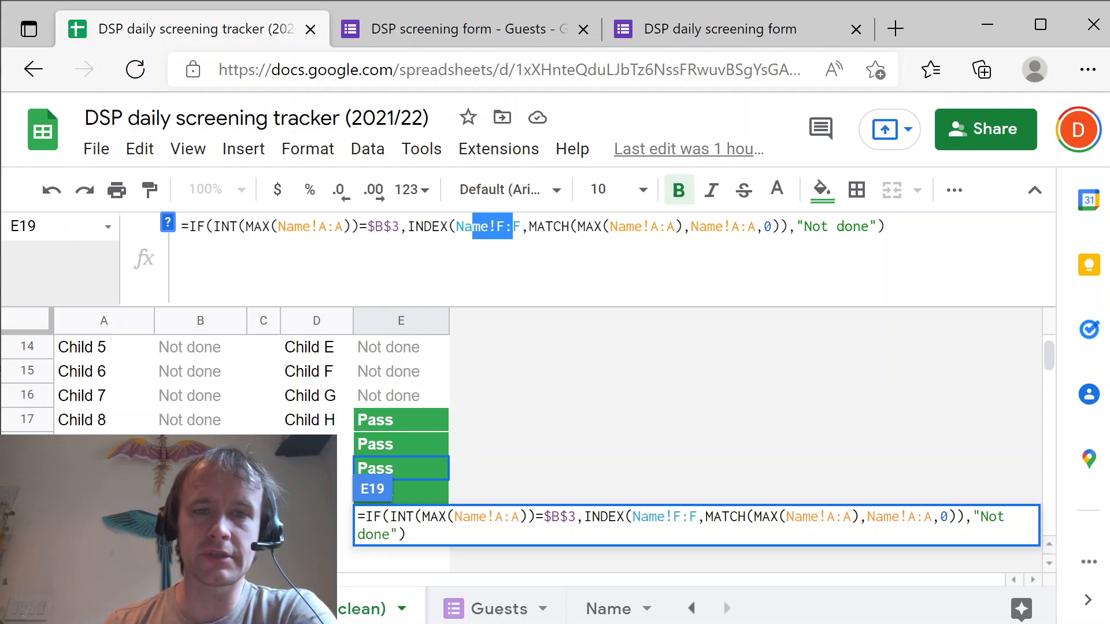
# Step: Examine the MATCH(MAX(Name!A:A)) part of the E19 formula and leave it without editing
pyautogui.click(594, 227)
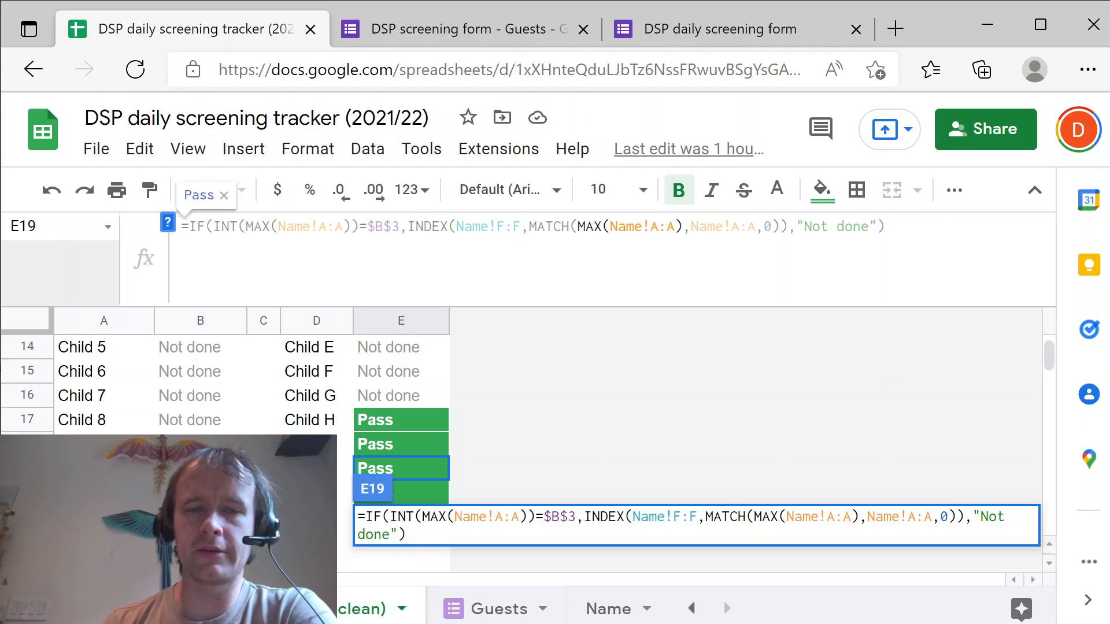
pyautogui.hotkey('shift', 'Right')
pyautogui.hotkey('shift', 'Right')
pyautogui.hotkey('shift', 'Right')
pyautogui.hotkey('shift', 'Right')
pyautogui.hotkey('shift', 'Right')
pyautogui.hotkey('shift', 'Right')
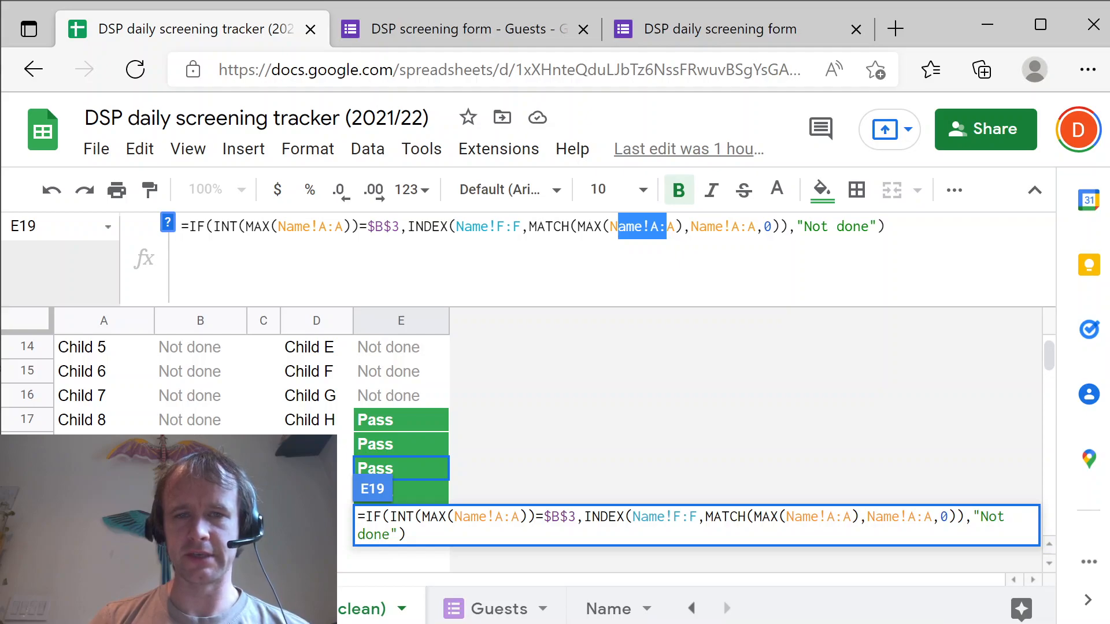
pyautogui.press('Escape')
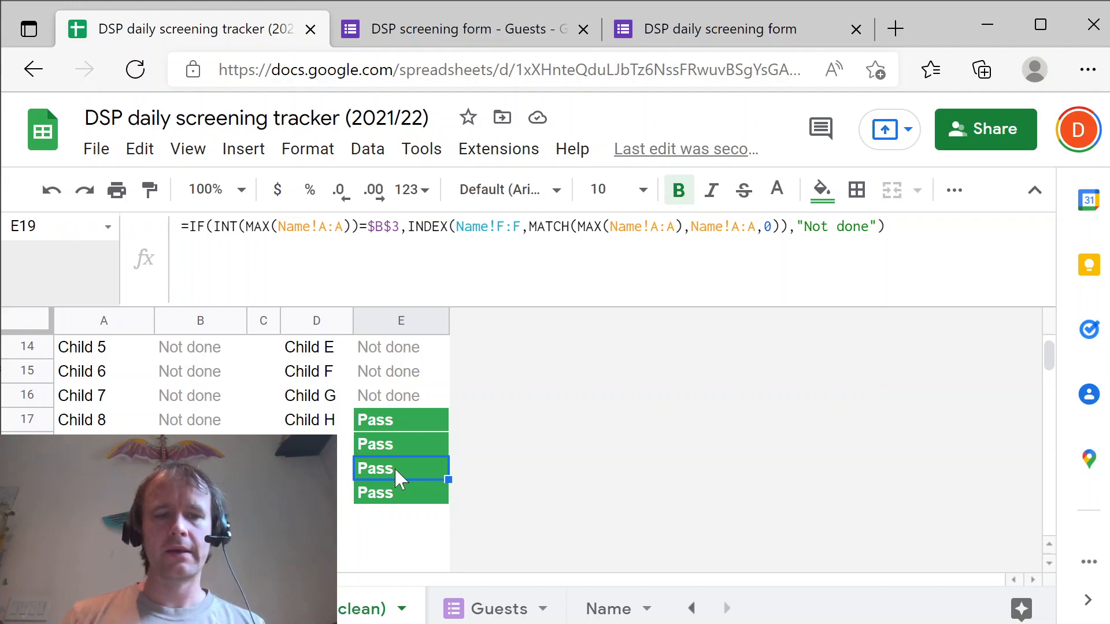
# Step: Select the Guests section of the overview sheet, cells A22:A25
pyautogui.press('Left')
pyautogui.press('Down')
pyautogui.press('Down')
pyautogui.press('Left')
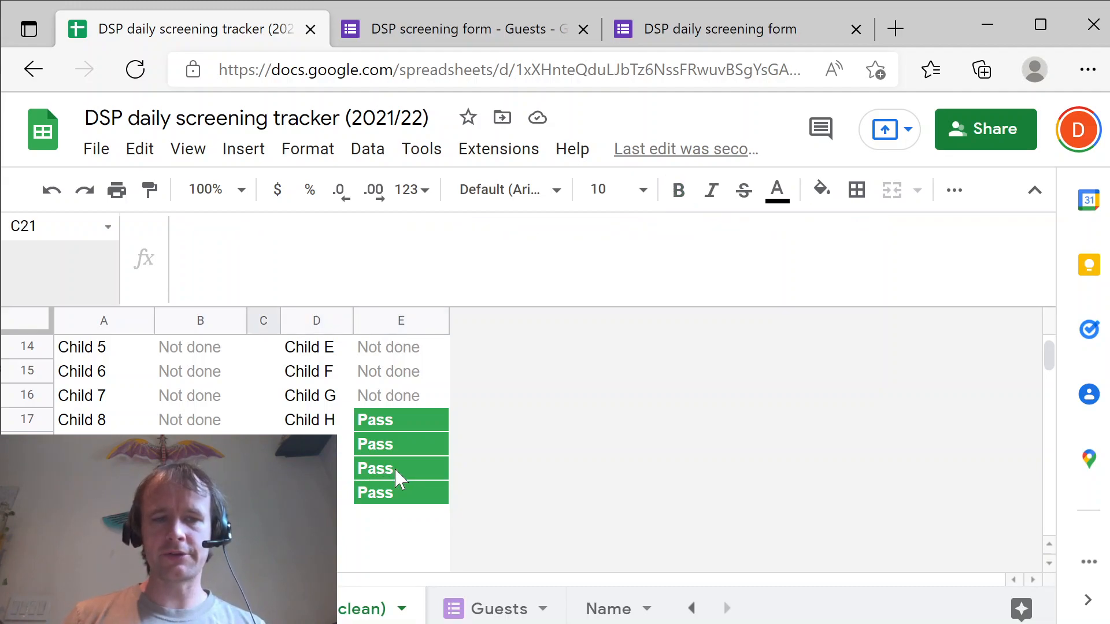
pyautogui.press('Left')
pyautogui.press('Left')
pyautogui.press('Down')
pyautogui.hotkey('shift', 'Down')
pyautogui.hotkey('shift', 'Down')
pyautogui.hotkey('shift', 'Down')
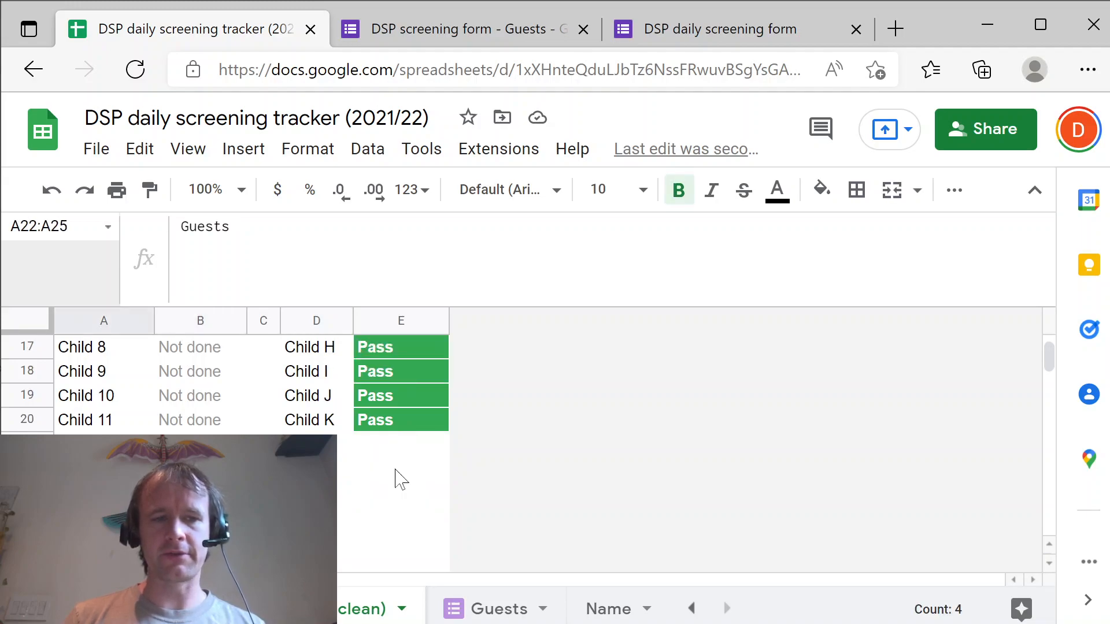
# Step: Check the responses on the Guests sheet, return to the overview sheet and show the formula in A23
pyautogui.click(491, 609)
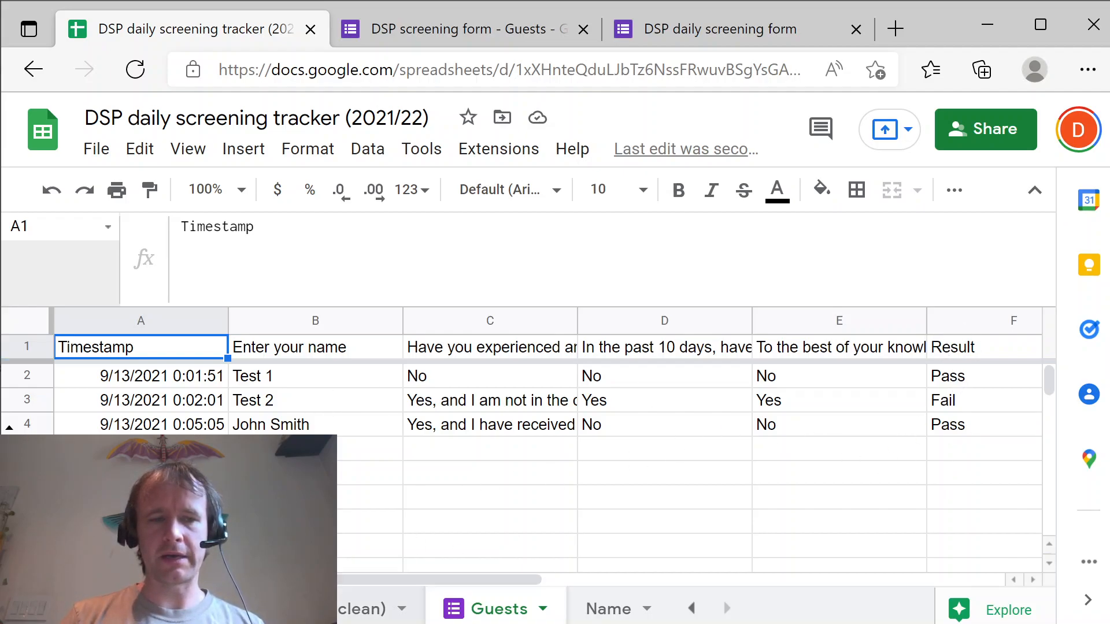
pyautogui.click(324, 610)
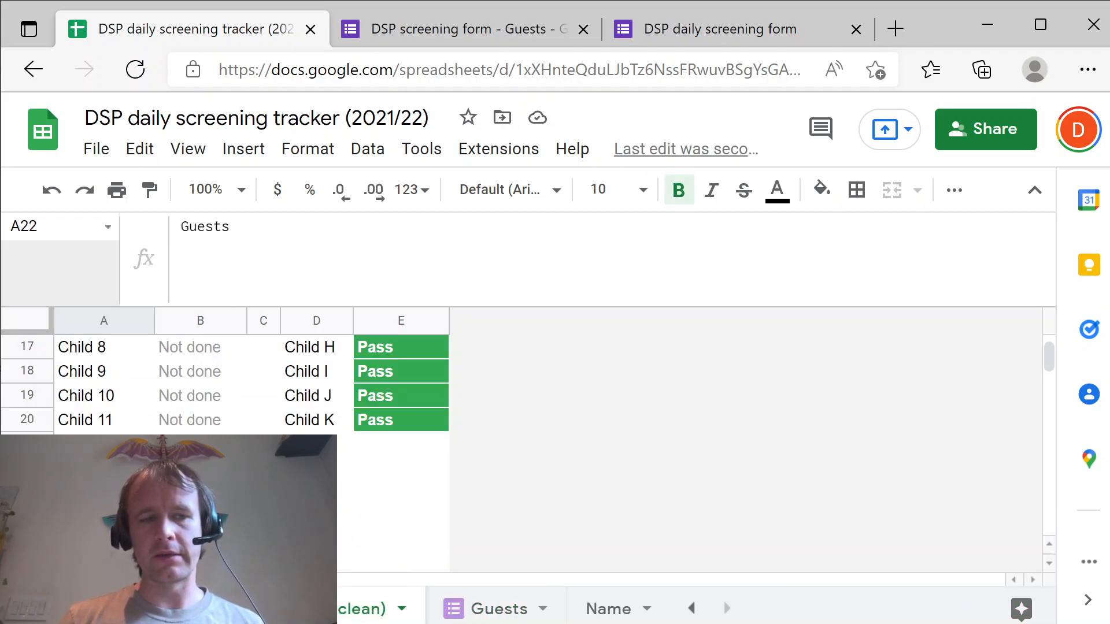
pyautogui.click(105, 493)
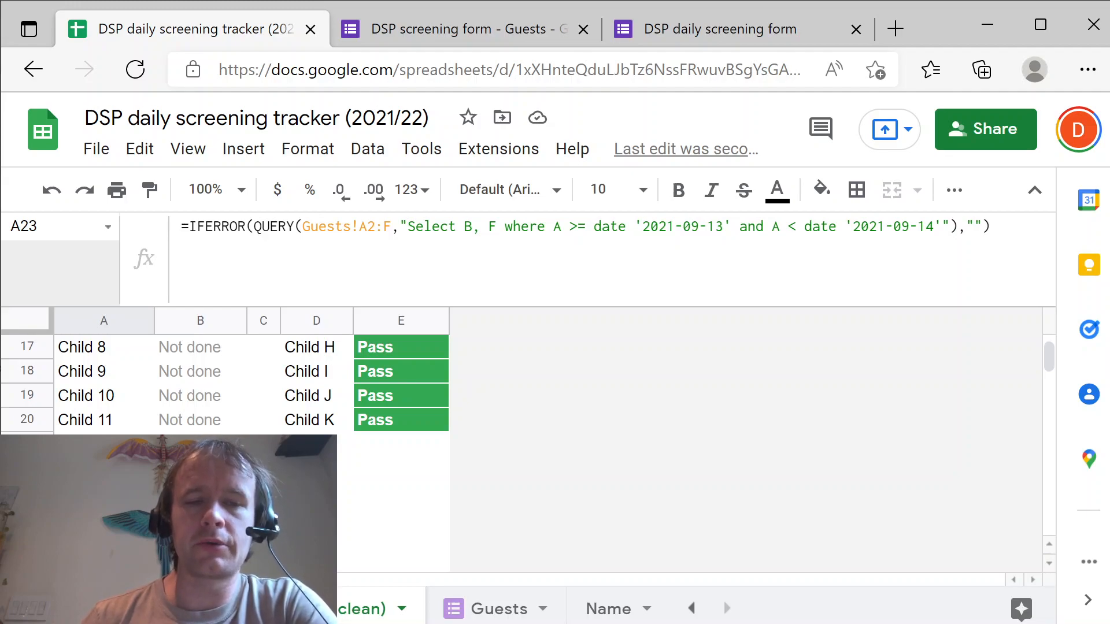
# Step: Open the A23 formula for editing and examine the Guests!A2:F range in its QUERY function
pyautogui.click(473, 226)
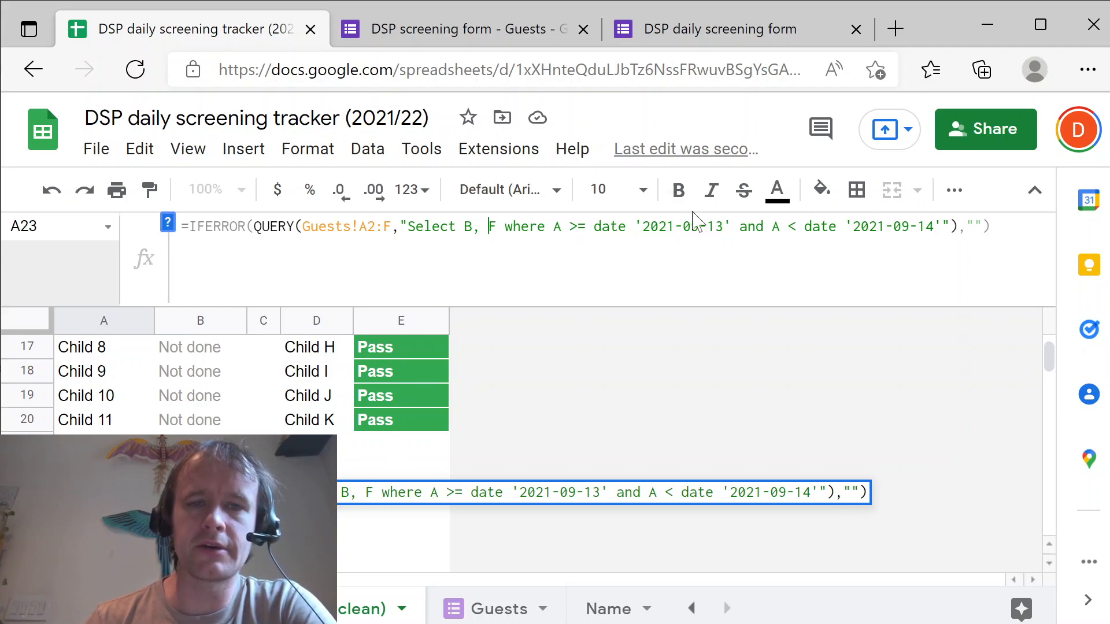
pyautogui.moveTo(302, 227); pyautogui.dragTo(391, 227)
pyautogui.click(383, 227)
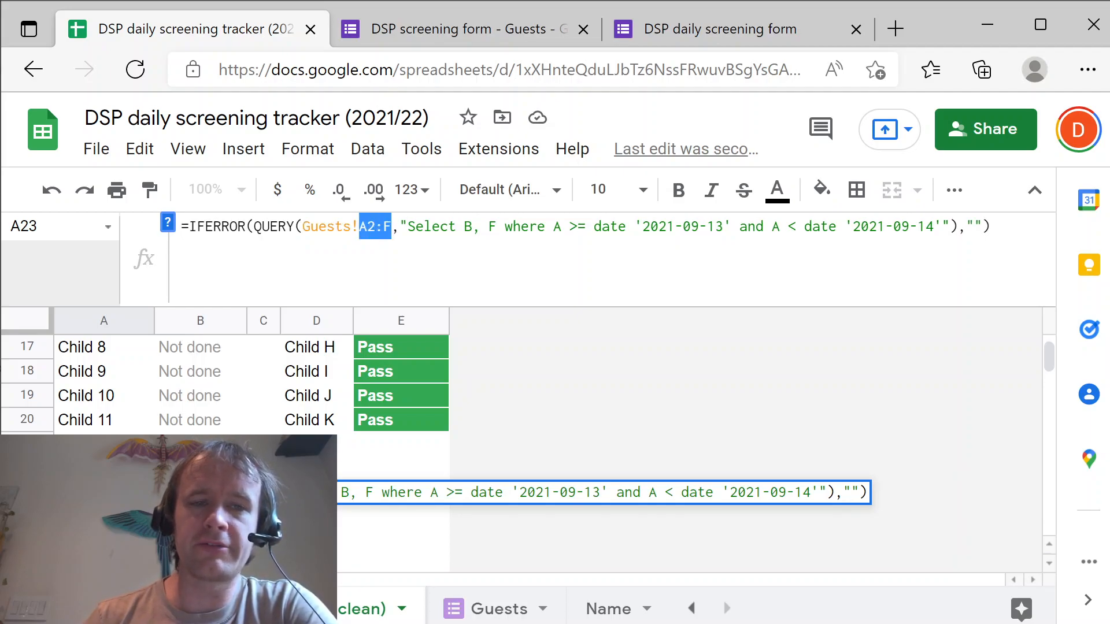
pyautogui.click(392, 226)
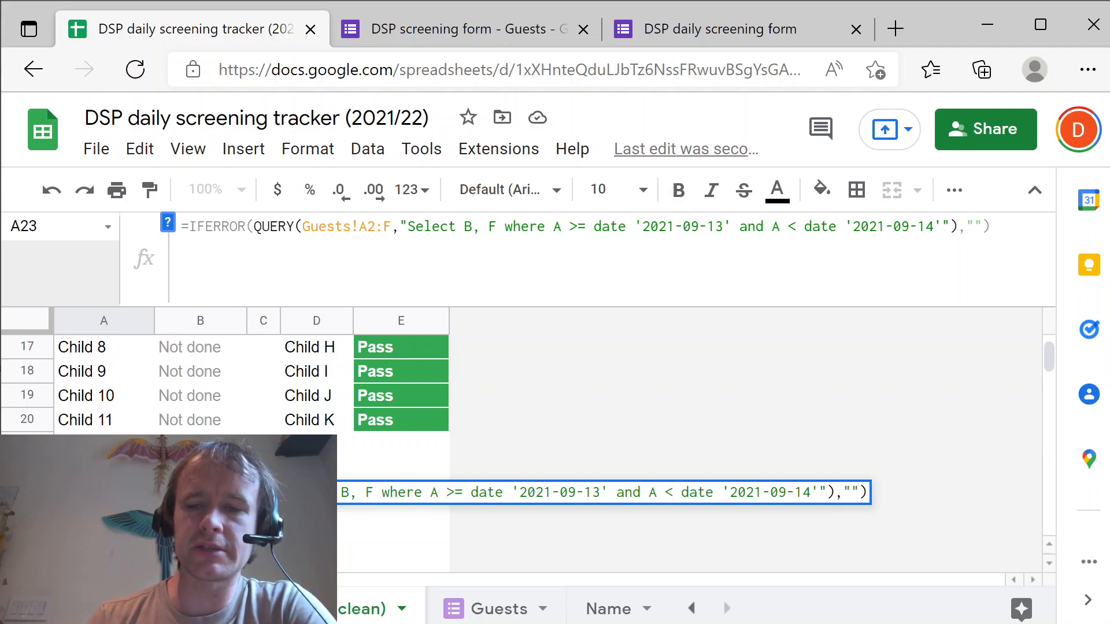
pyautogui.moveTo(359, 226); pyautogui.dragTo(391, 226)
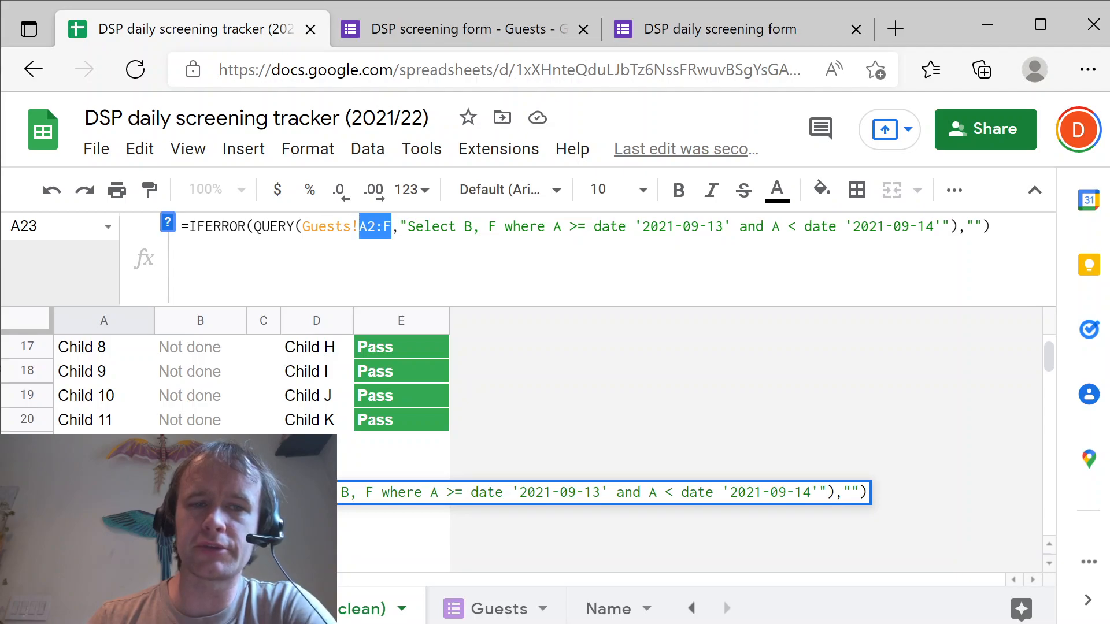
pyautogui.click(392, 227)
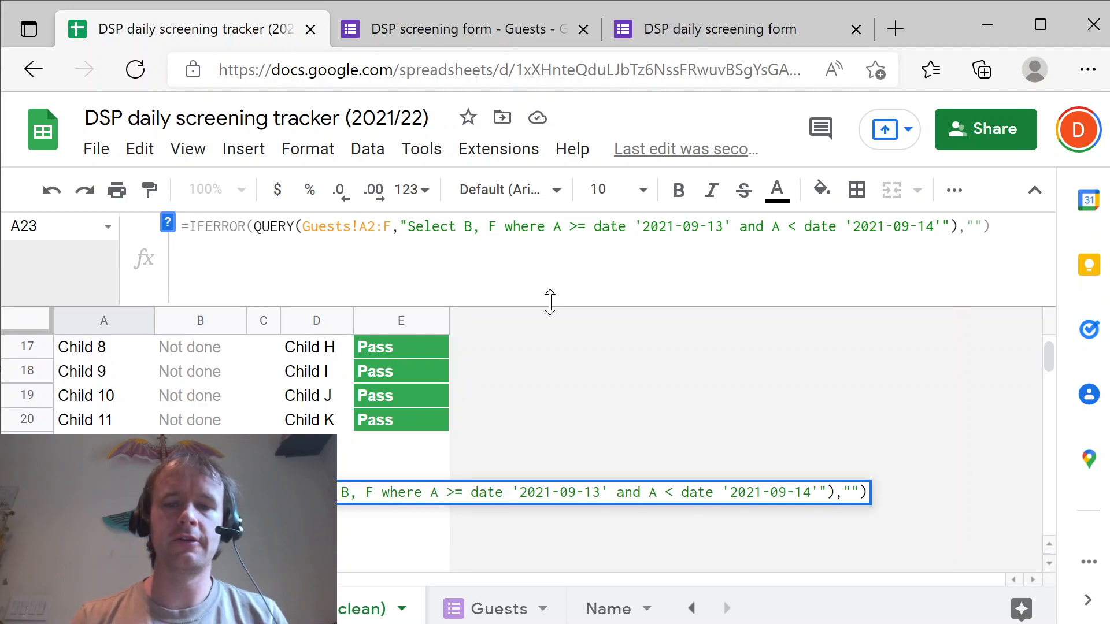
# Step: Try adding an end row number to the Guests!A2:F range in the A23 formula, and remove it again
pyautogui.write('1048')
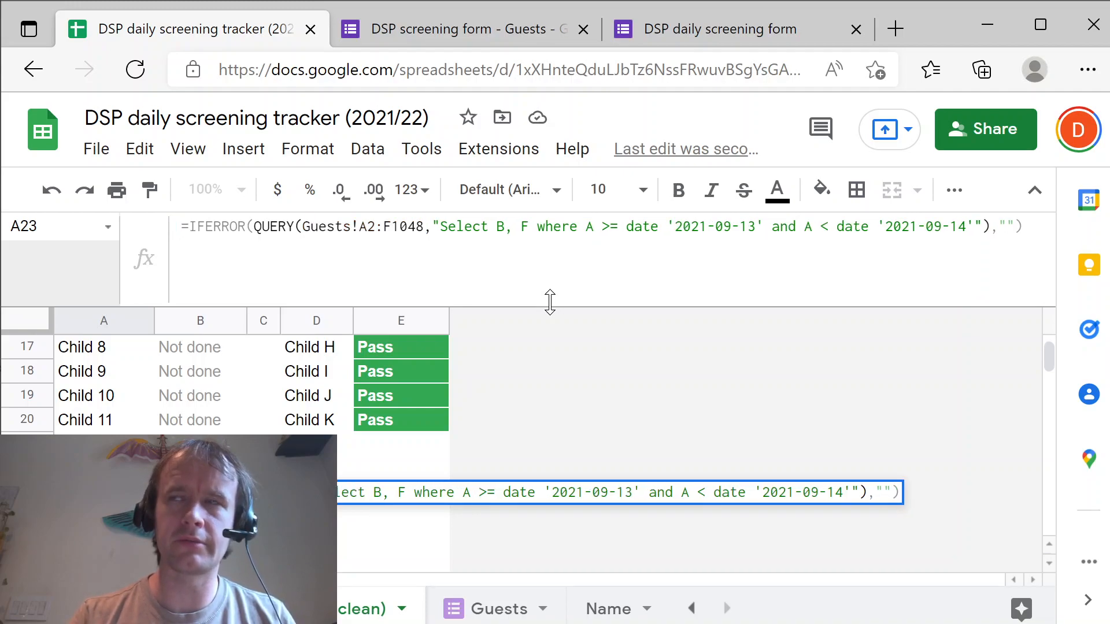
pyautogui.write('576')
pyautogui.press('BackSpace')
pyautogui.press('BackSpace')
pyautogui.press('BackSpace')
pyautogui.press('BackSpace')
pyautogui.press('BackSpace')
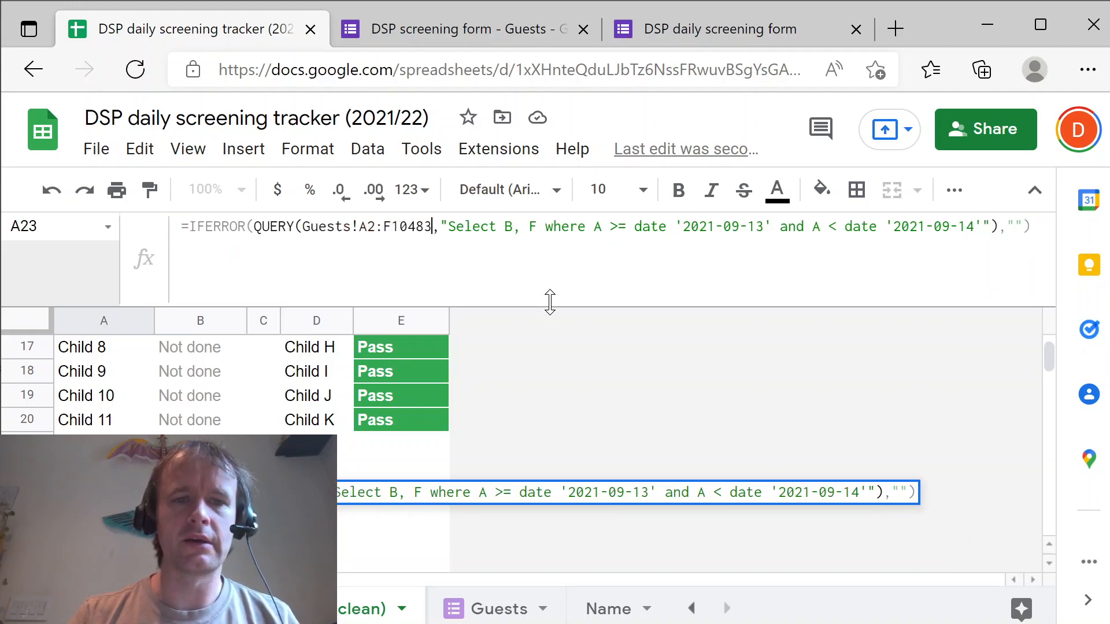
pyautogui.press('BackSpace')
pyautogui.press('BackSpace')
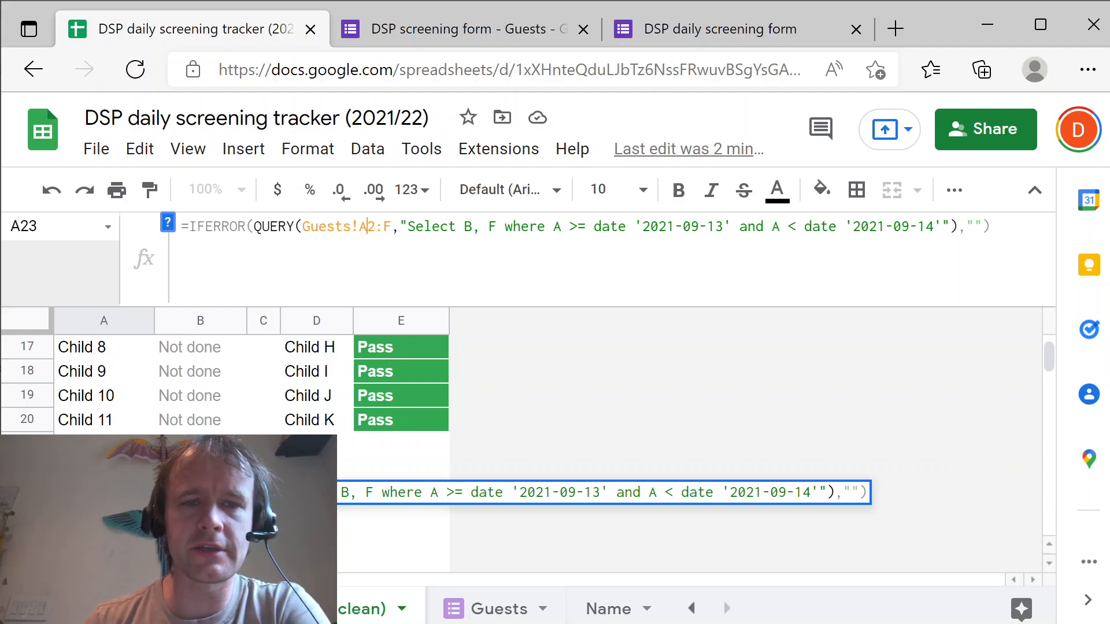
# Step: Examine the Select clause and the '2021-09-13' date condition of A23's QUERY against the guest rows, and leave the formula unedited
pyautogui.click(473, 226)
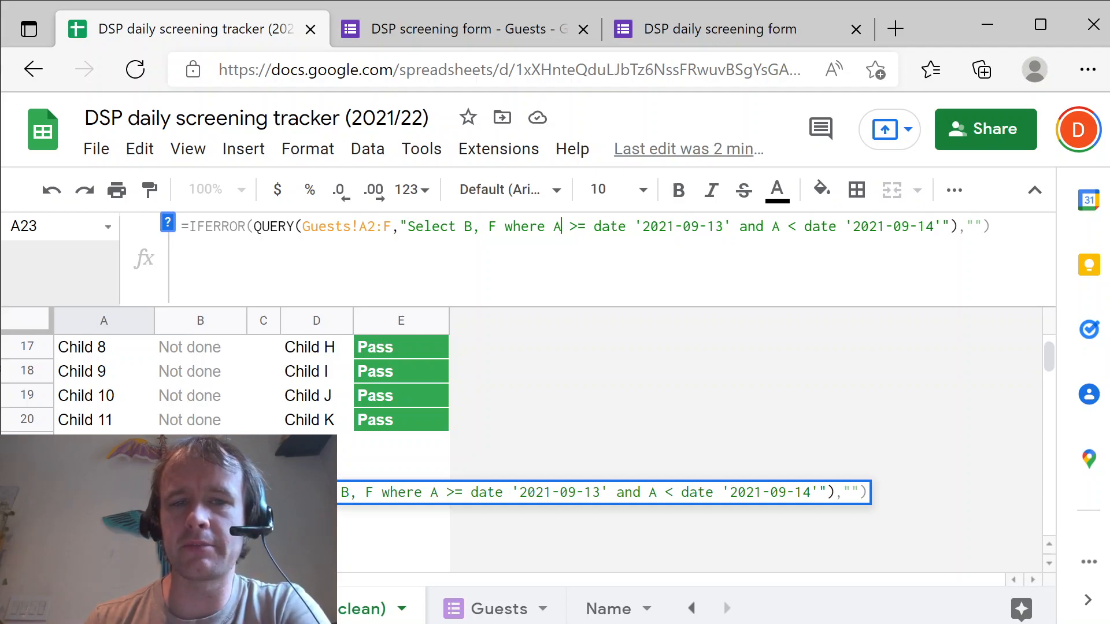
pyautogui.moveTo(651, 227); pyautogui.dragTo(724, 226)
pyautogui.click(716, 227)
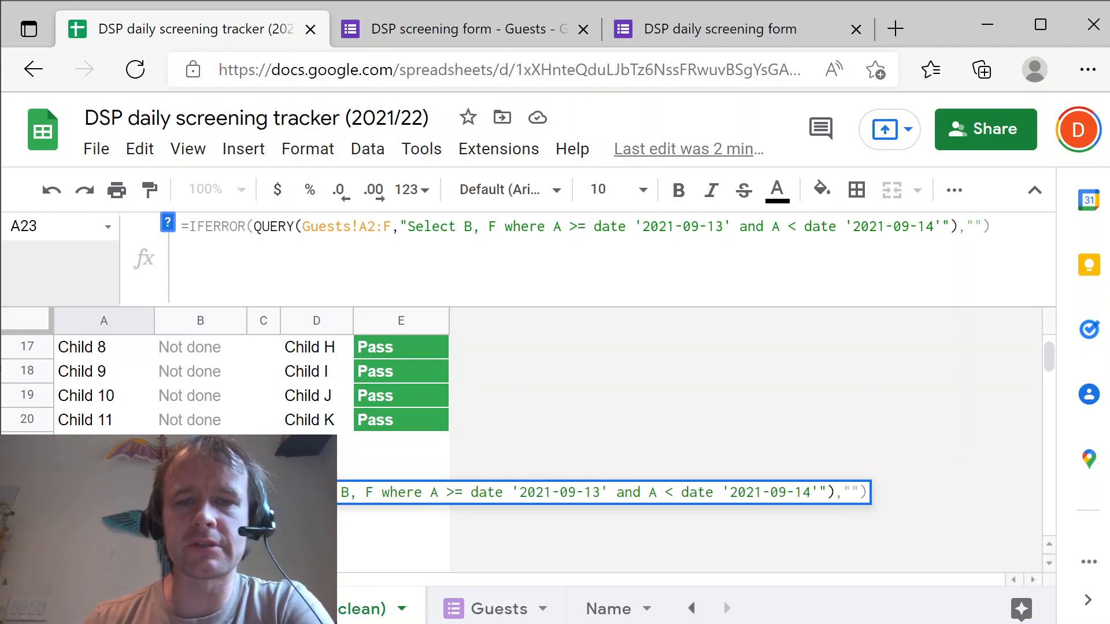
pyautogui.moveTo(642, 226); pyautogui.dragTo(723, 226)
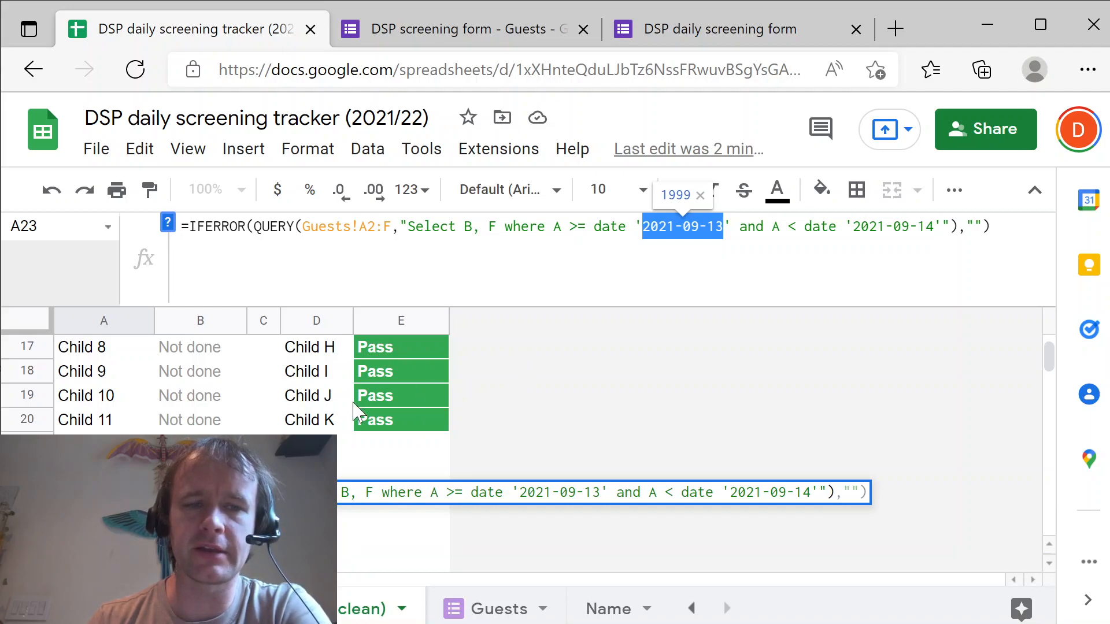
pyautogui.scroll(5, 355, 407)
pyautogui.scroll(-8, 332, 428)
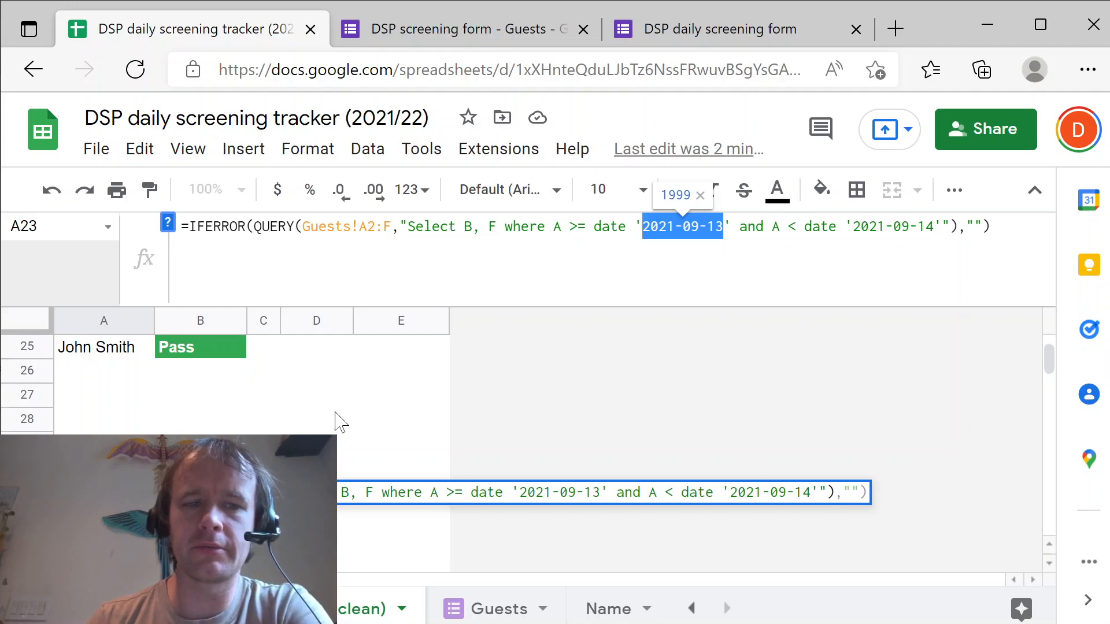
pyautogui.scroll(2, 340, 421)
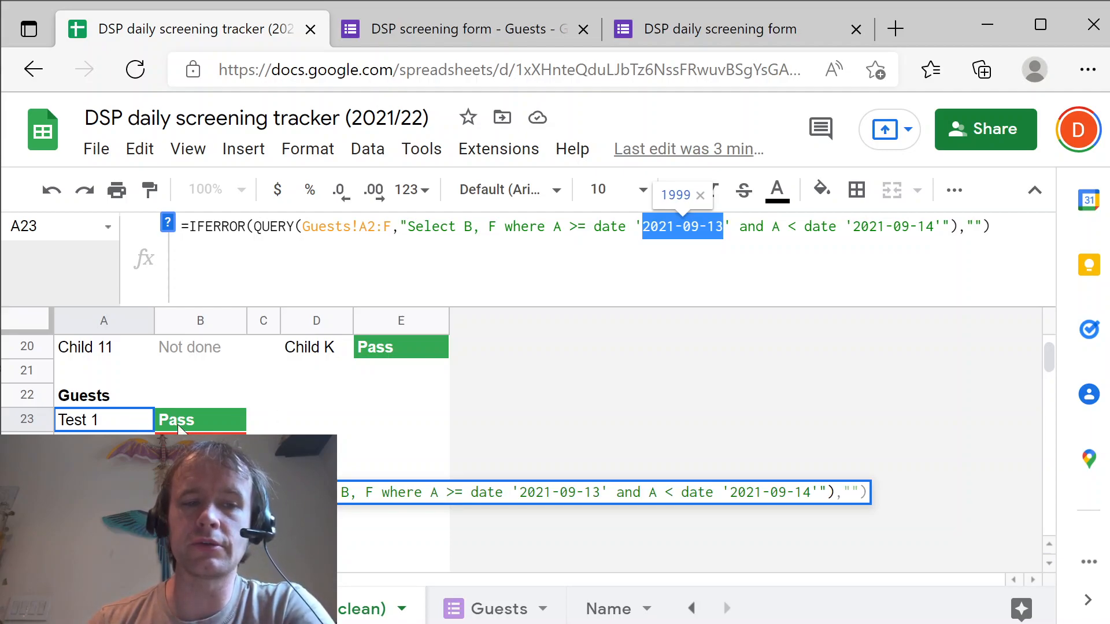
pyautogui.press('Escape')
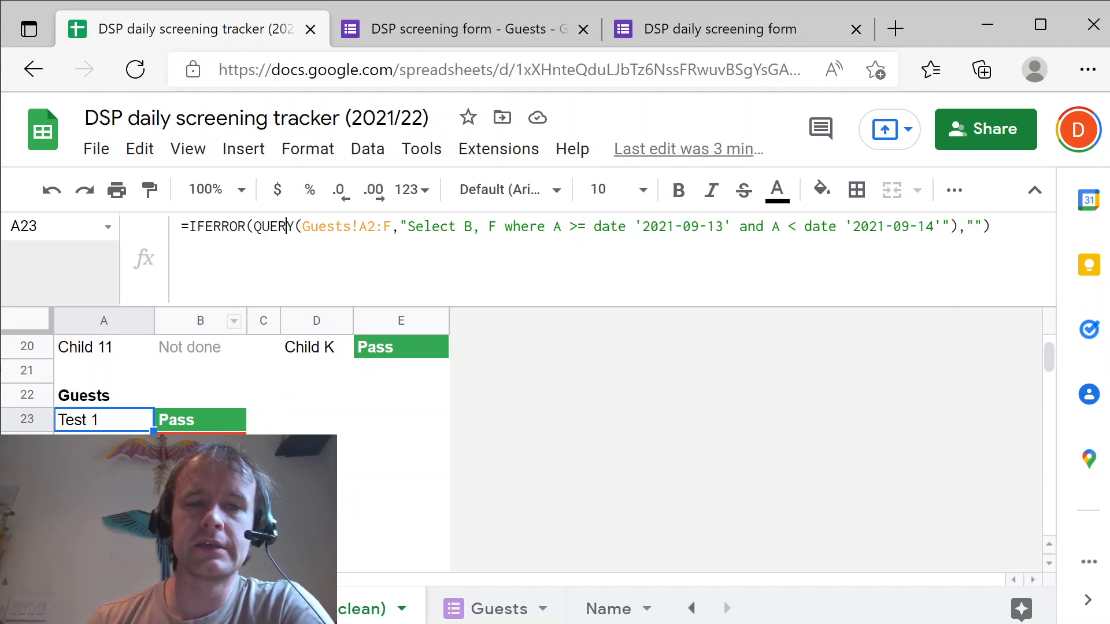
pyautogui.click(286, 226)
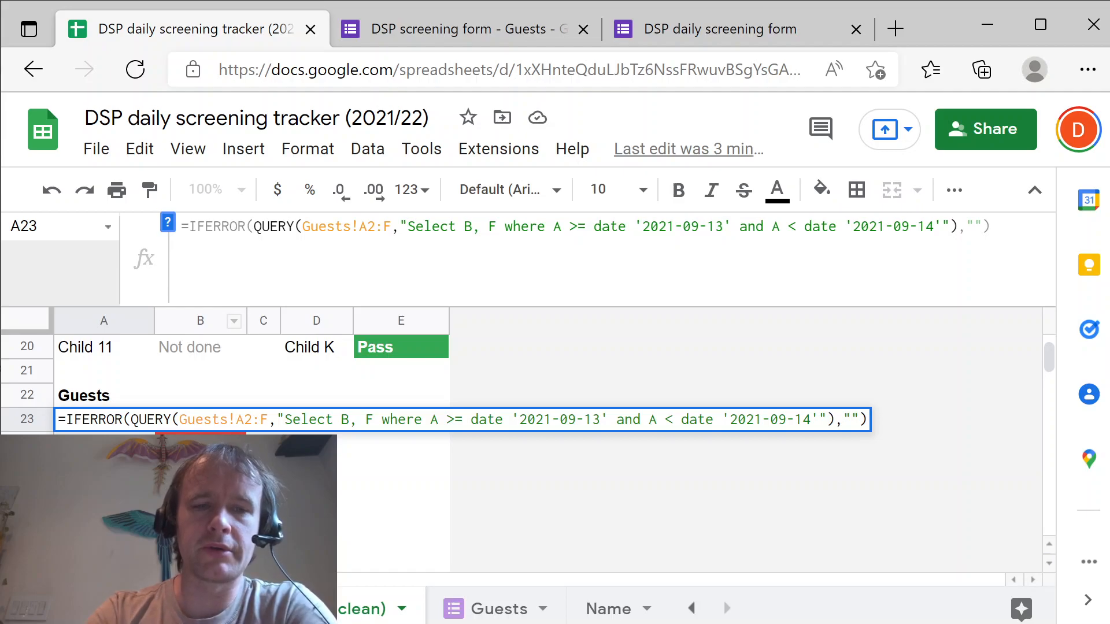
pyautogui.press('Escape')
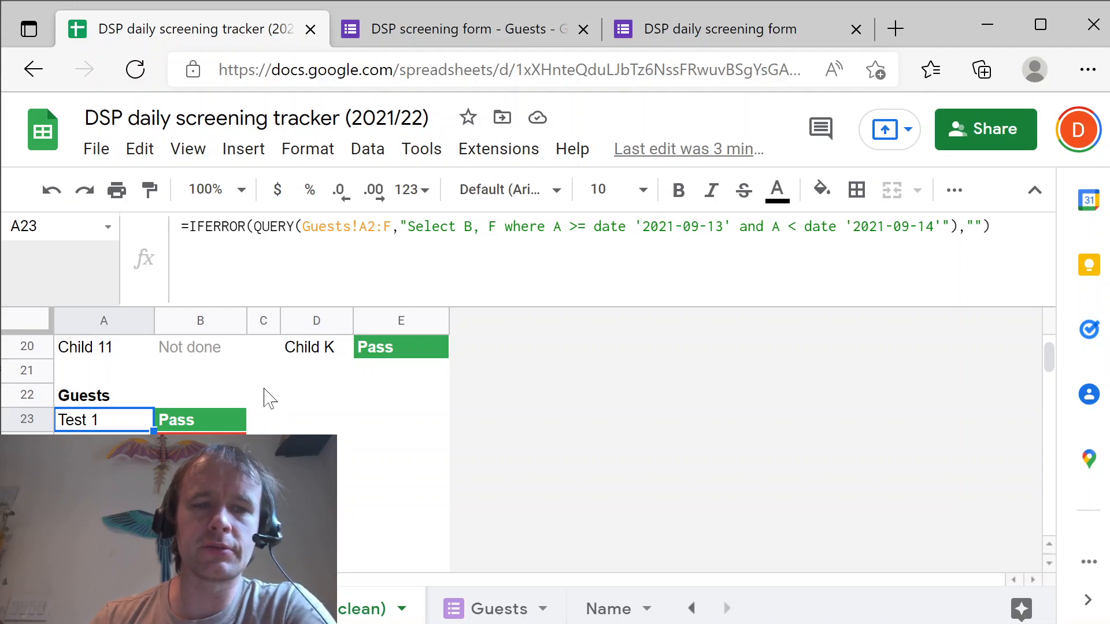
# Step: Return to the Screening results heading in cell A1 of the overview sheet
pyautogui.scroll(3, 370, 461)
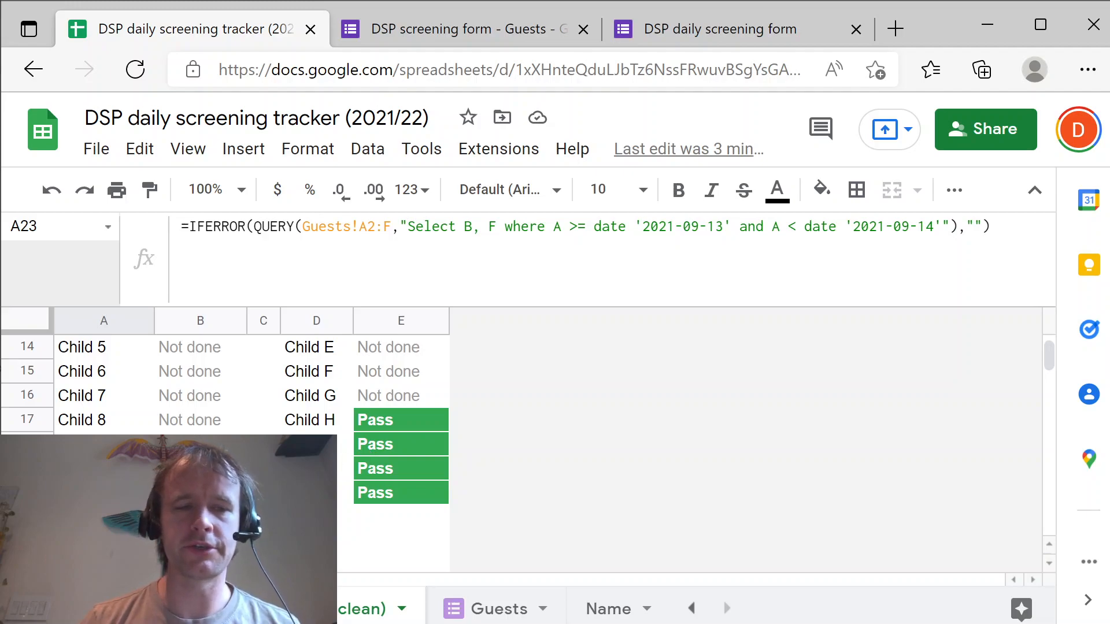
pyautogui.press('Up')
pyautogui.press('Up')
pyautogui.press('Up')
pyautogui.press('Up')
pyautogui.press('Up')
pyautogui.press('Up')
pyautogui.press('Up')
pyautogui.press('Up')
pyautogui.press('Up')
pyautogui.press('Up')
pyautogui.press('Up')
pyautogui.press('Up')
pyautogui.press('Up')
pyautogui.press('Up')
pyautogui.press('Up')
pyautogui.press('Up')
pyautogui.press('Up')
pyautogui.press('Up')
pyautogui.press('Up')
pyautogui.press('Up')
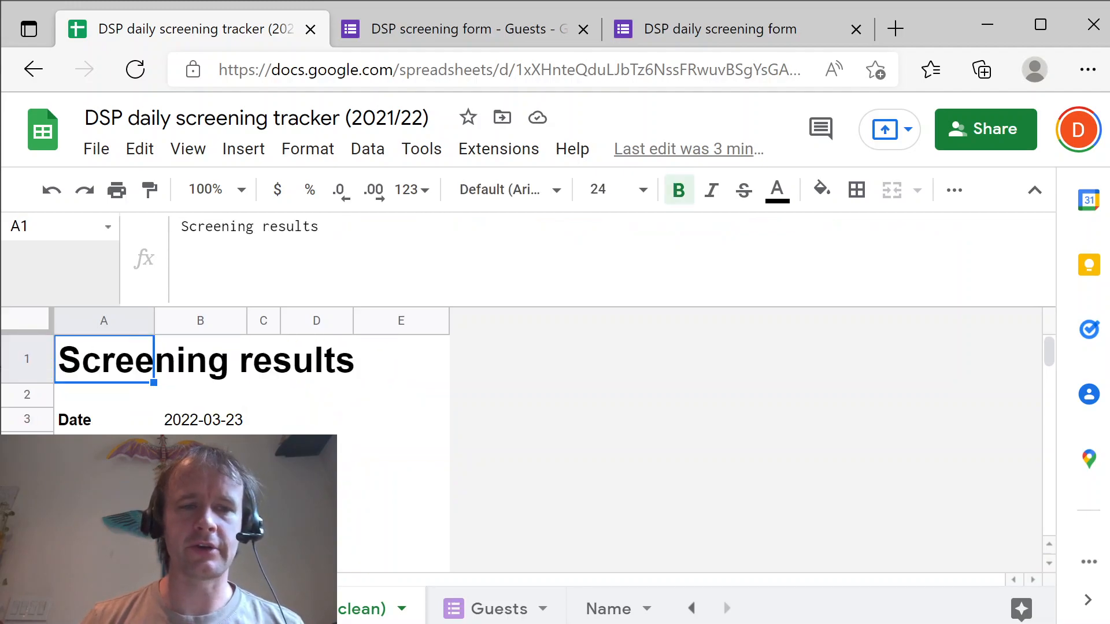